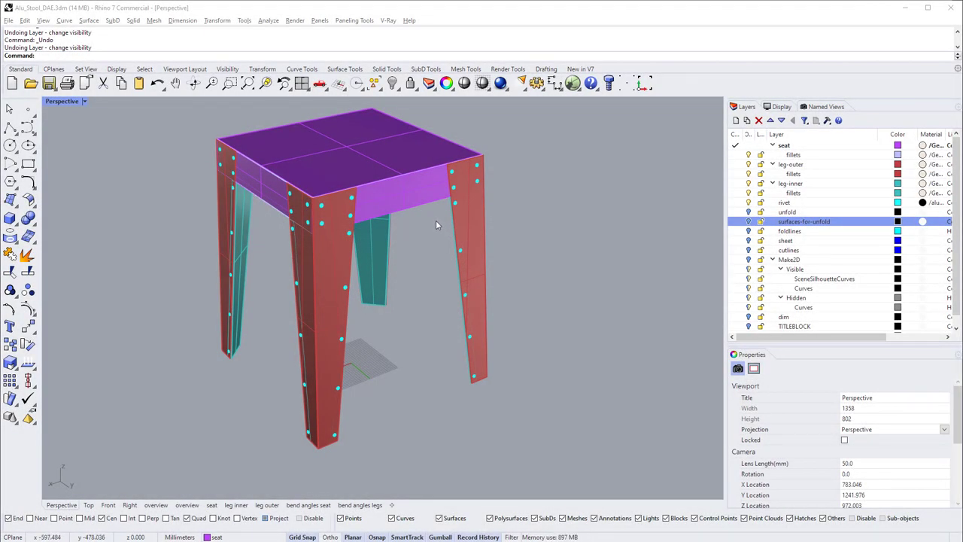
- Show the surfaces-for-unfold layer and make it the current layer
right_drag(421, 281, 363, 303)
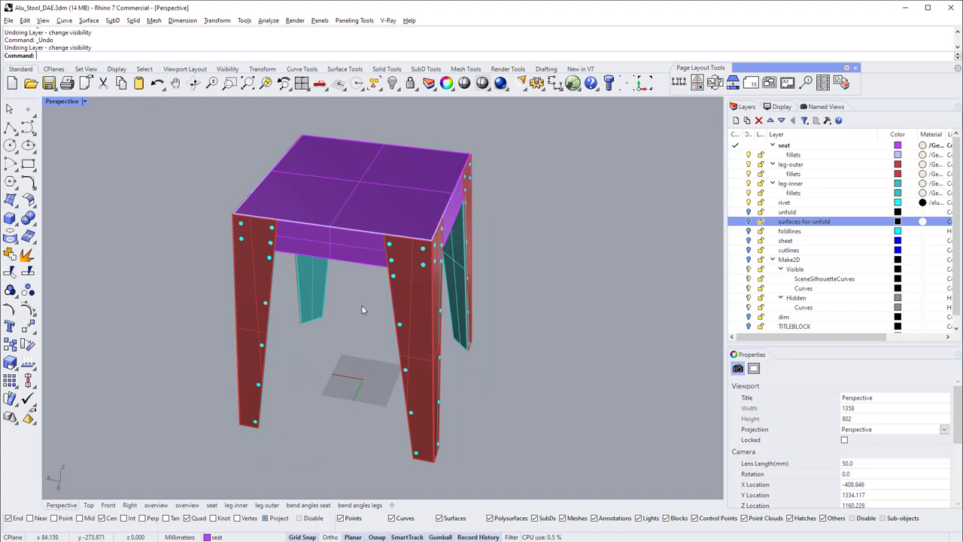
right_drag(366, 388, 306, 242)
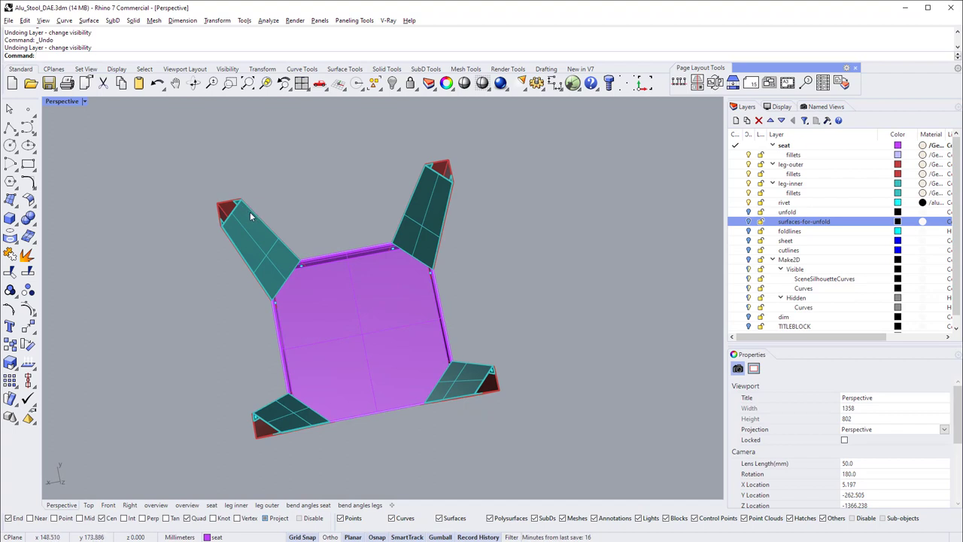
scroll(214, 217, up, 6)
scroll(260, 158, down, 3)
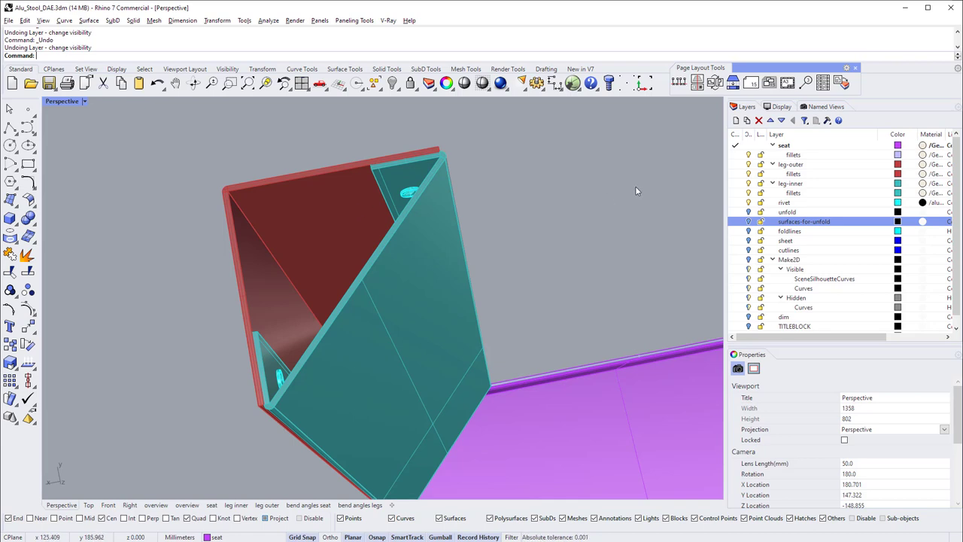
click(749, 222)
right_drag(427, 253, 393, 230)
scroll(419, 256, down, 5)
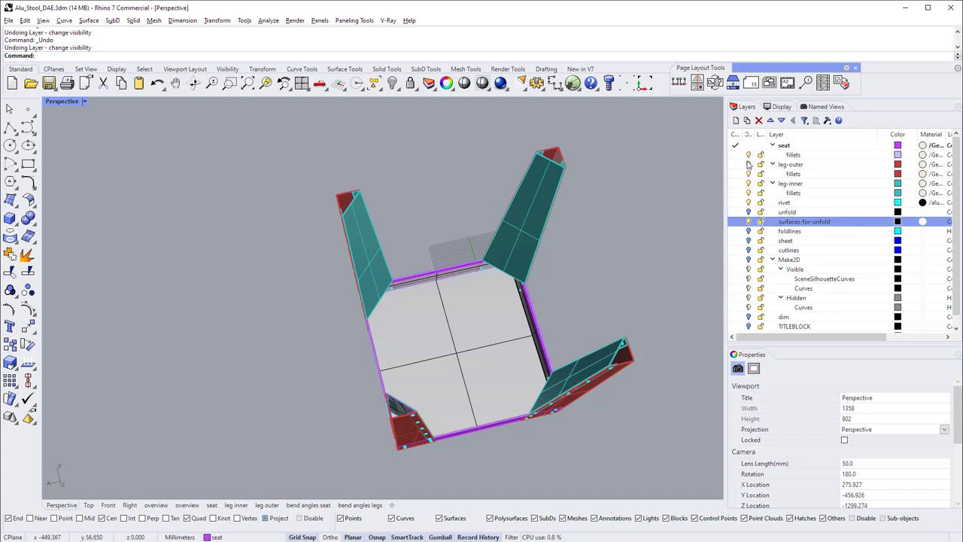
click(735, 221)
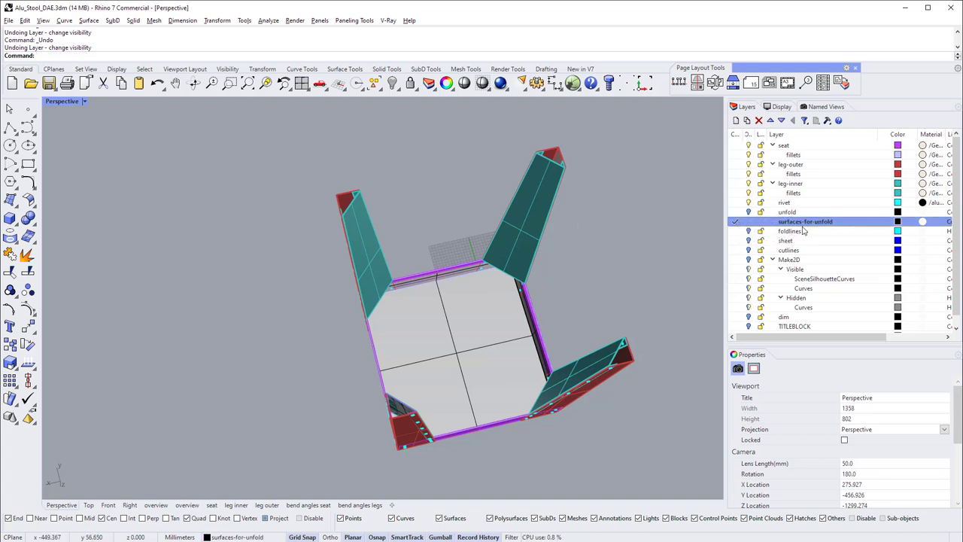
- Hide the seat, leg-outer, leg-inner and rivet layers so only the unfold surfaces are displayed
click(750, 145)
click(748, 164)
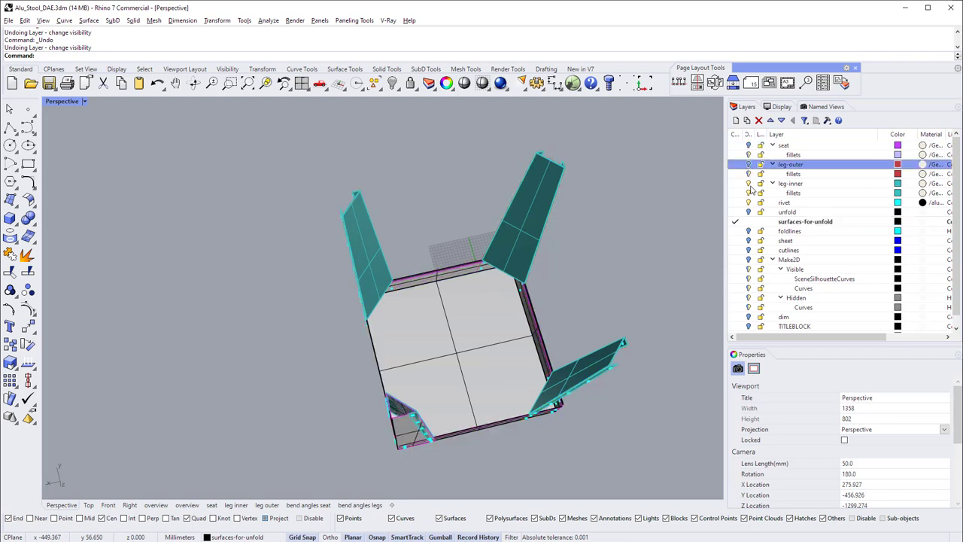
click(749, 183)
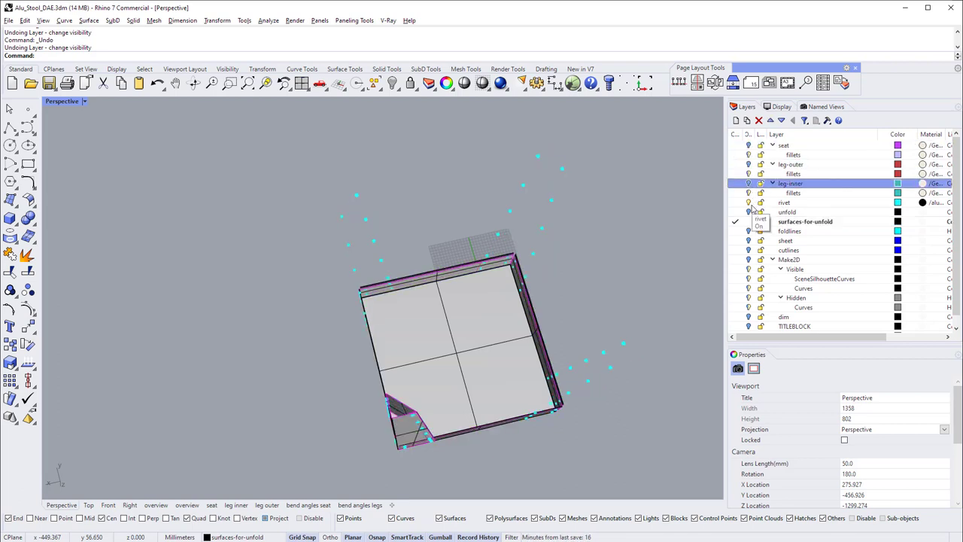
click(749, 202)
- Try to unroll the outer leg polysurface with UnrollSrf using Explode=Yes
right_drag(554, 191, 610, 321)
right_drag(465, 231, 423, 243)
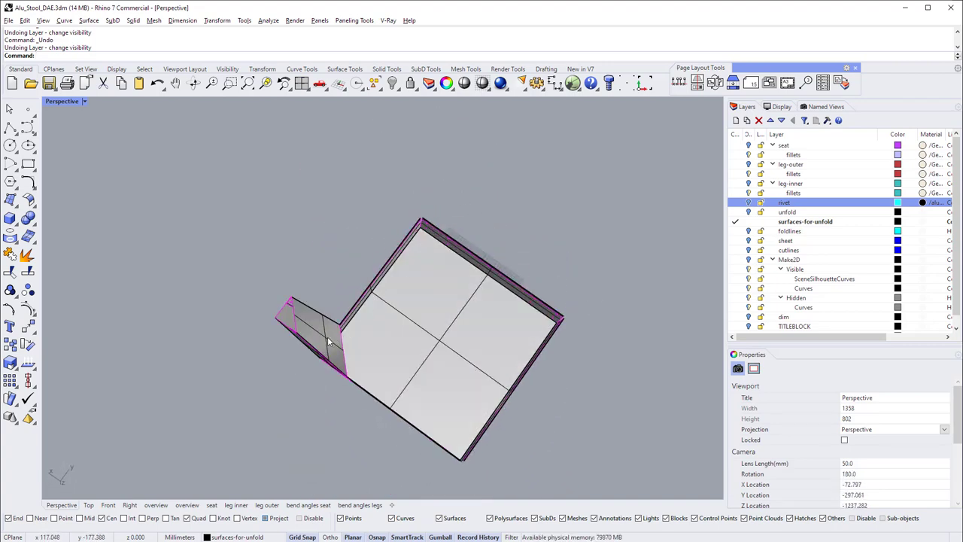
click(323, 338)
click(290, 322)
click(443, 249)
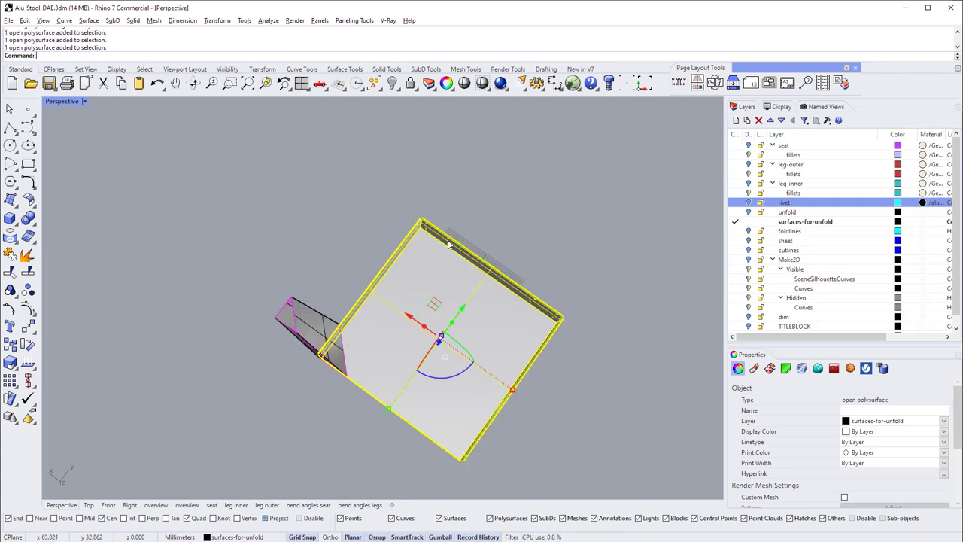
right_drag(461, 193, 354, 330)
click(307, 294)
text(UnrollSrf)
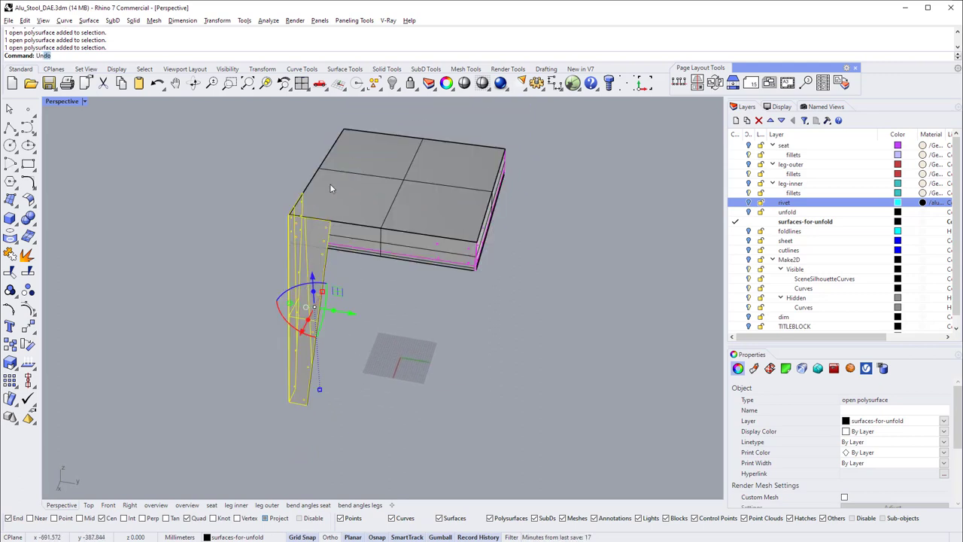
key(Return)
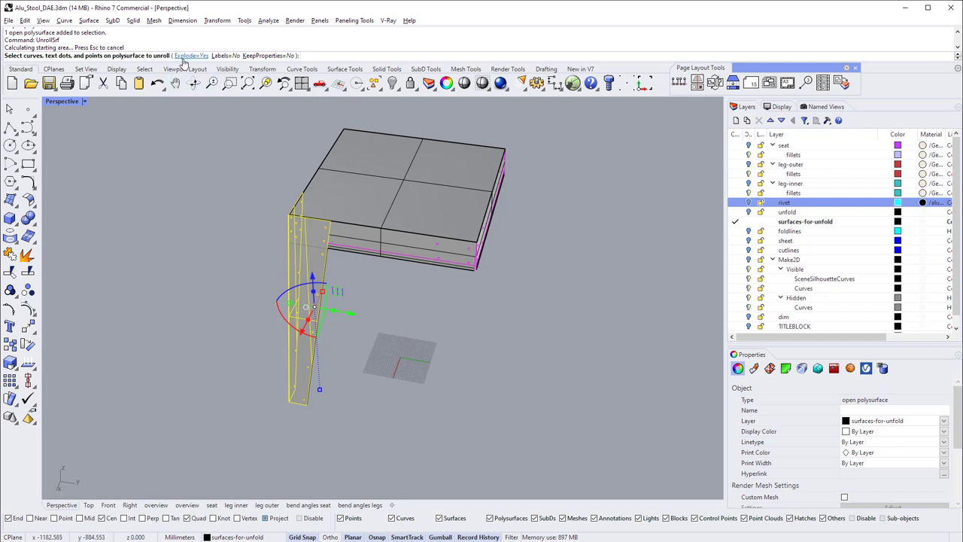
key(Return)
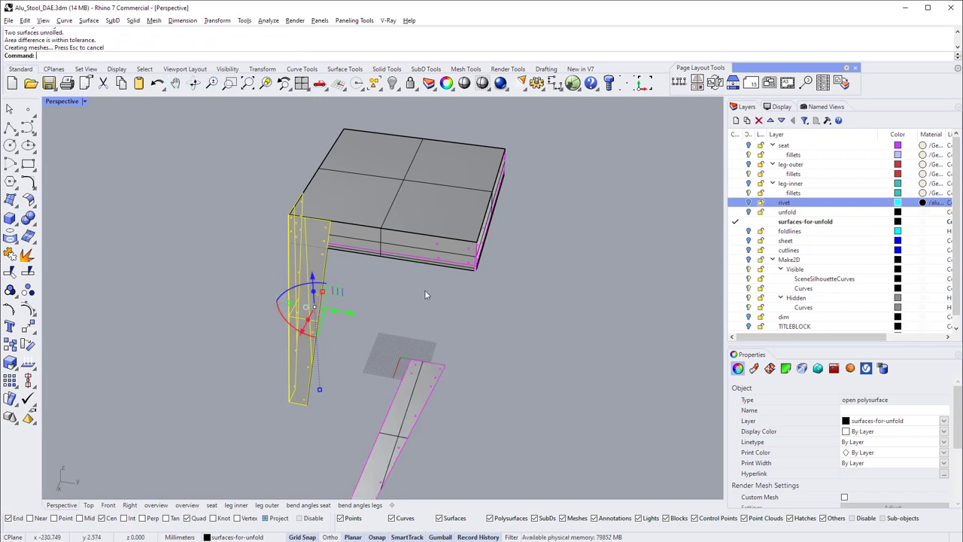
scroll(424, 295, down, 3)
shift+right_drag(426, 372, 441, 299)
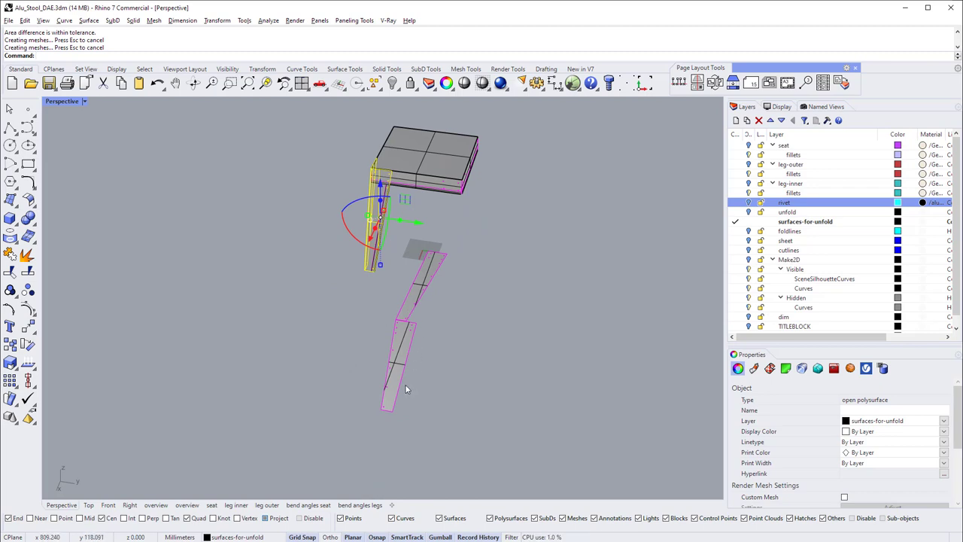
key(ctrl+z)
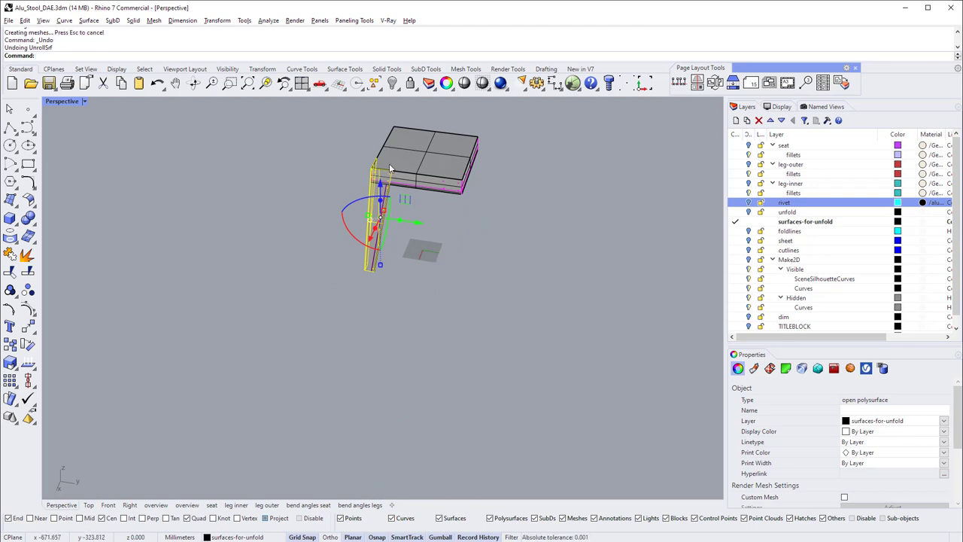
- Unroll the outer leg polysurface with UnrollSrf using Explode=No and clear the selection
scroll(390, 169, up, 2)
key(Return)
click(184, 56)
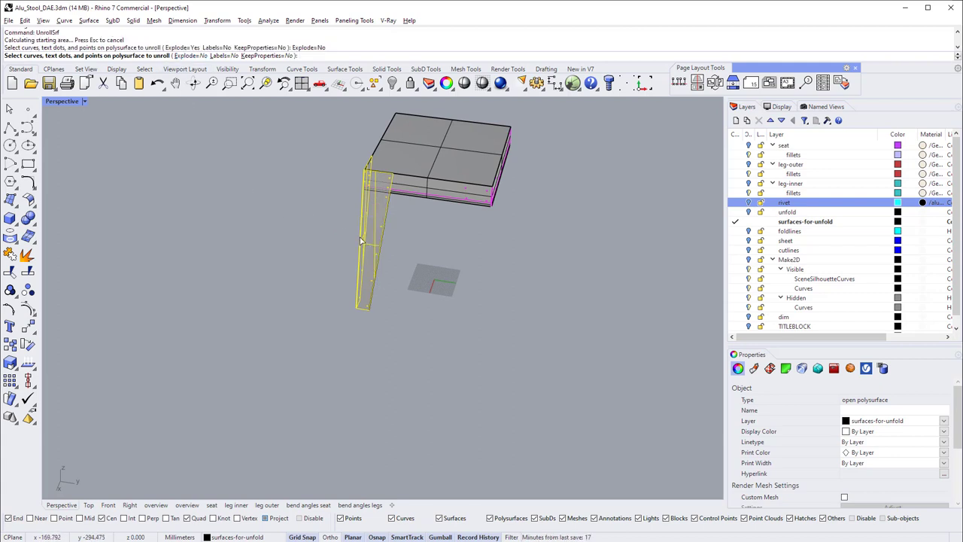
key(Return)
right_drag(470, 314, 430, 359)
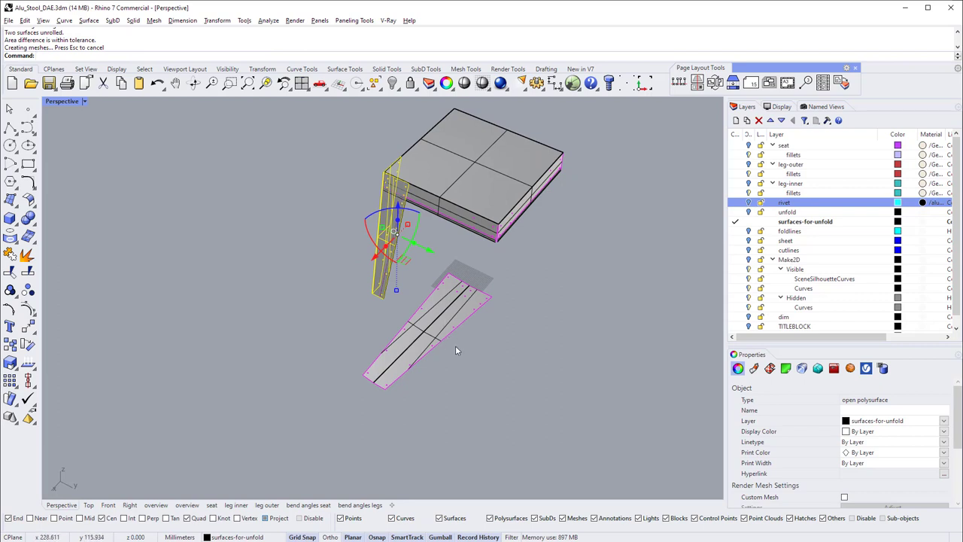
key(Escape)
- Unroll the inner leg polysurface with Explode=No and move its flat pattern beside the outer leg pattern
right_drag(436, 284, 348, 224)
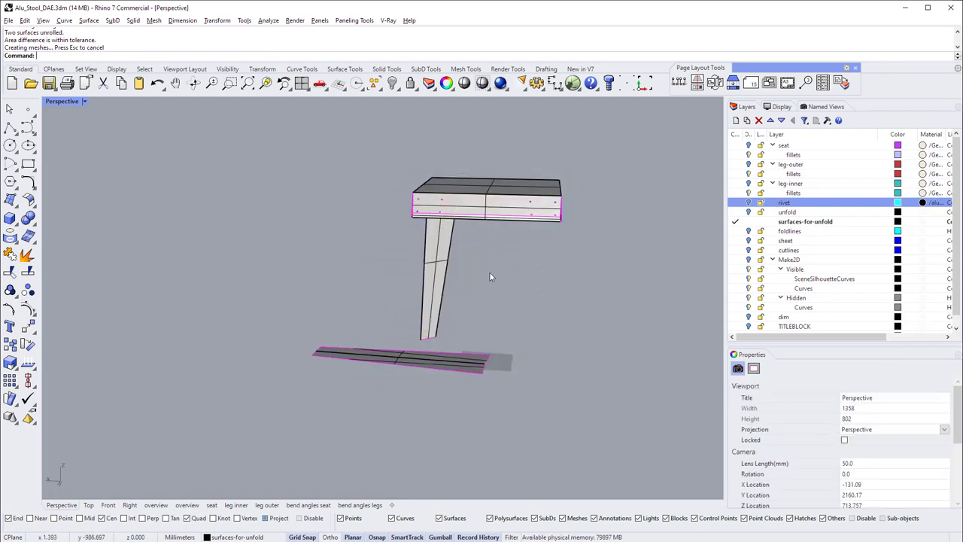
click(440, 256)
key(Return)
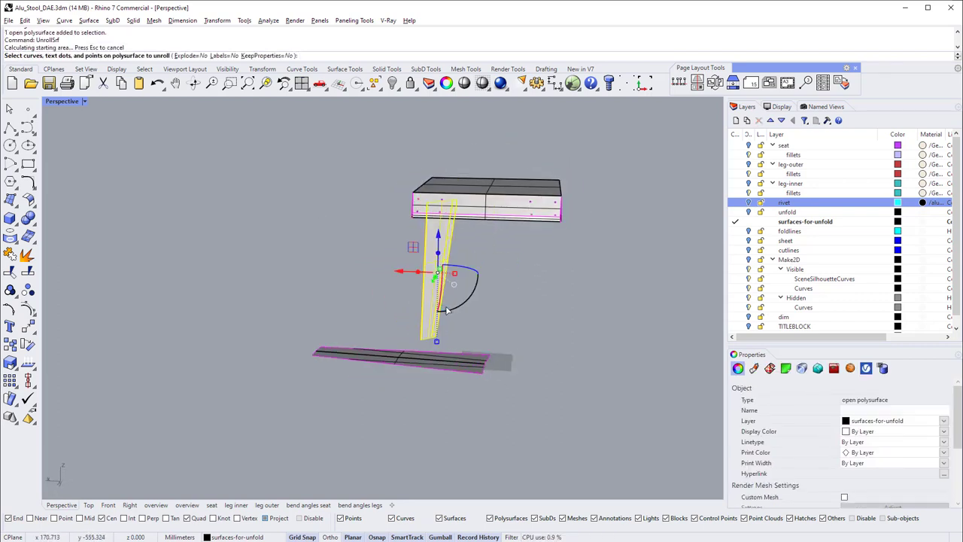
key(Return)
right_drag(447, 309, 389, 391)
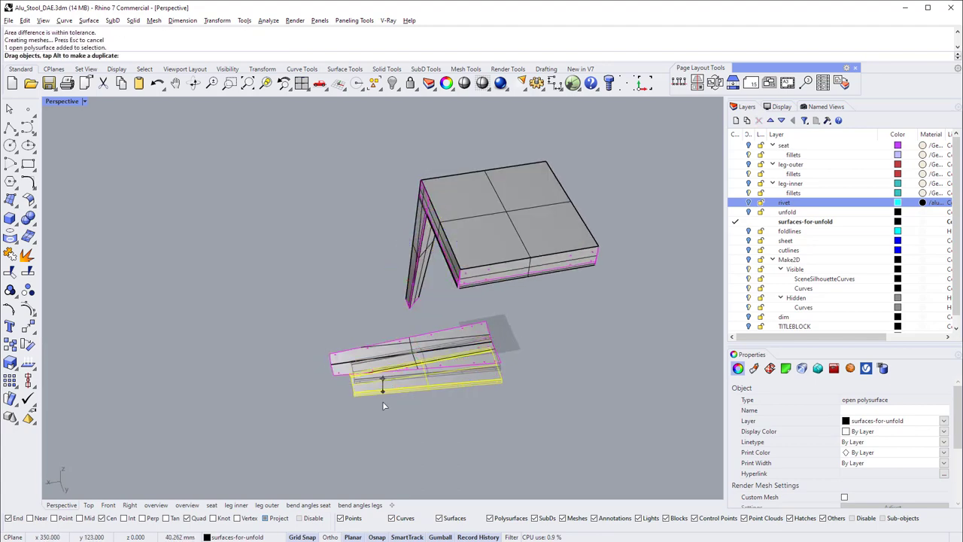
drag(376, 378, 373, 437)
- Unroll the seat polysurface with Explode=No and move its flat pattern clear of the two leg patterns
click(486, 232)
key(Return)
key(Return)
right_drag(486, 238, 489, 284)
drag(454, 286, 632, 289)
right_drag(573, 204, 474, 279)
click(480, 222)
scroll(468, 262, up, 2)
scroll(469, 241, up, 2)
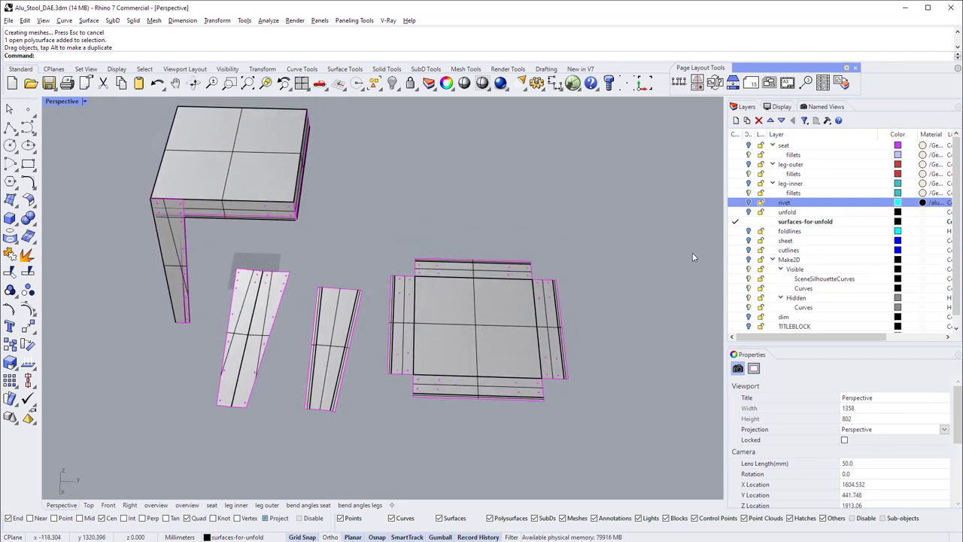
- Show the foldlines and cutlines layers, leaving the sheet layer hidden
click(747, 232)
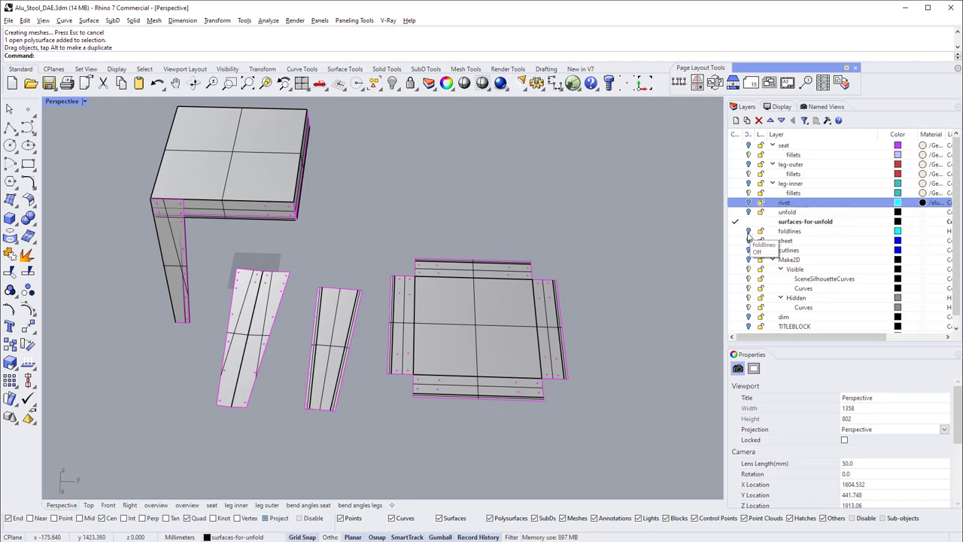
click(748, 232)
click(748, 241)
click(748, 249)
click(748, 251)
click(785, 239)
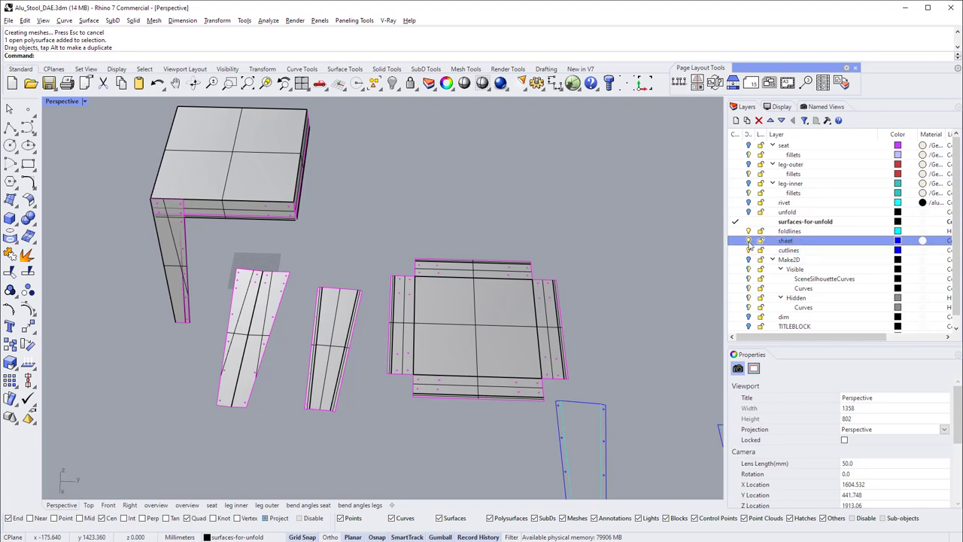
- Turn off Record History
scroll(516, 280, down, 5)
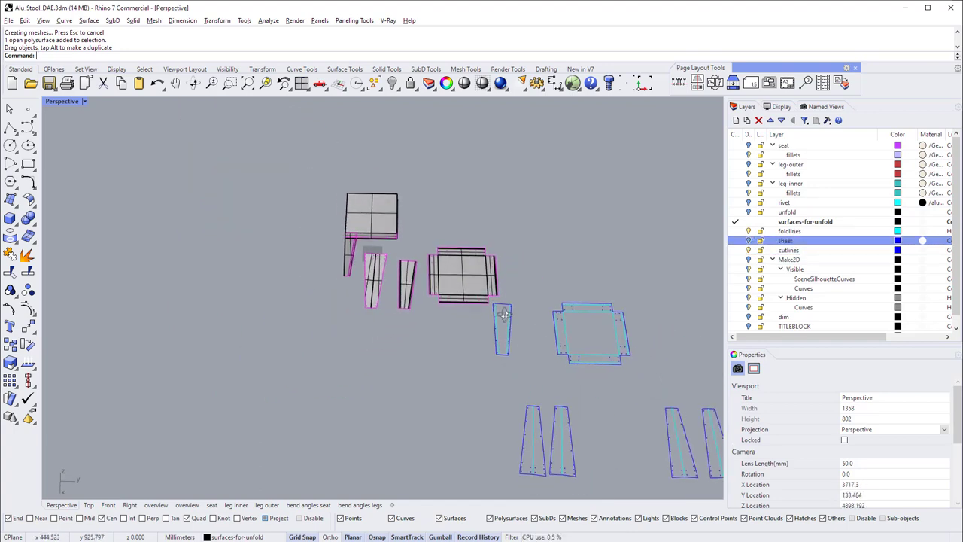
scroll(441, 326, up, 8)
scroll(428, 250, up, 4)
scroll(425, 241, down, 2)
scroll(427, 252, down, 5)
shift+right_drag(411, 287, 364, 279)
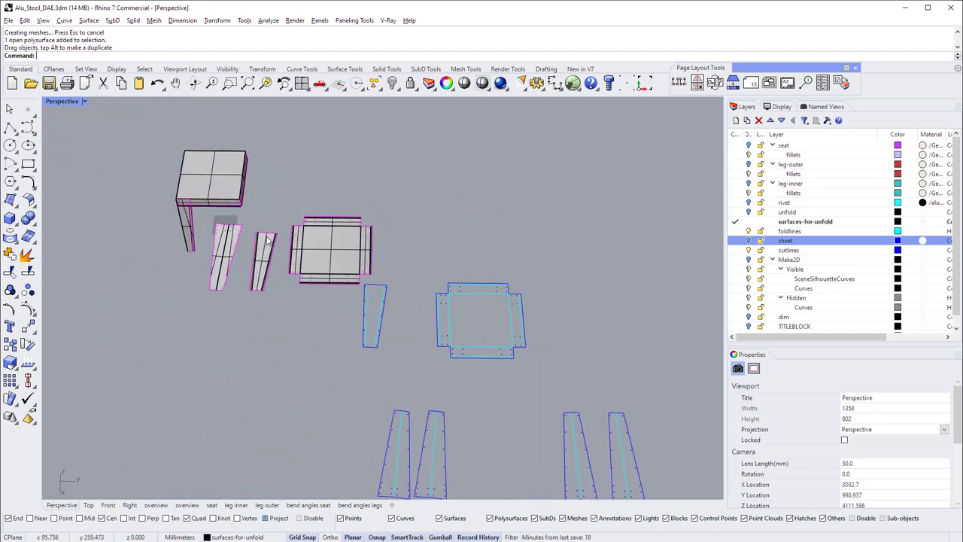
click(480, 536)
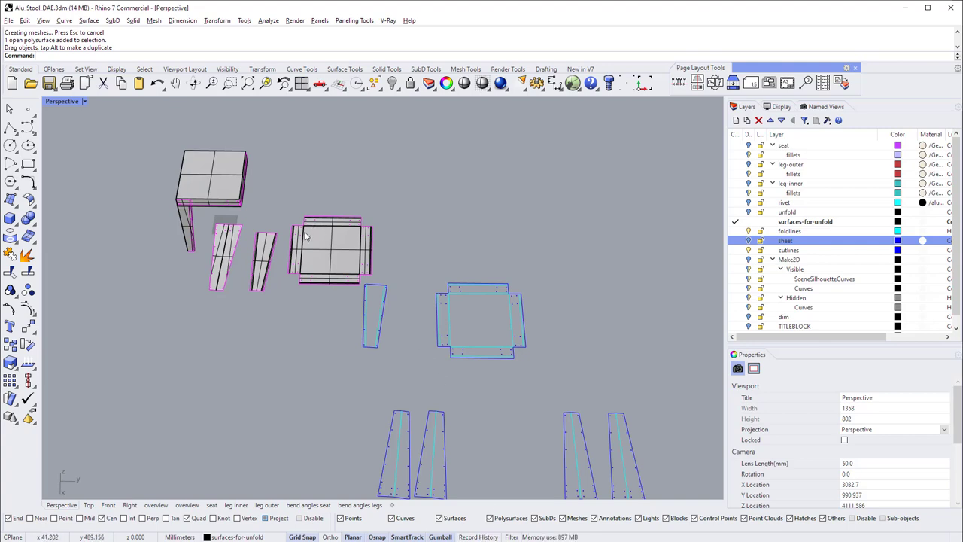
- Duplicate the outline and hole borders of the unrolled seat pattern with DupBorder
scroll(324, 230, up, 5)
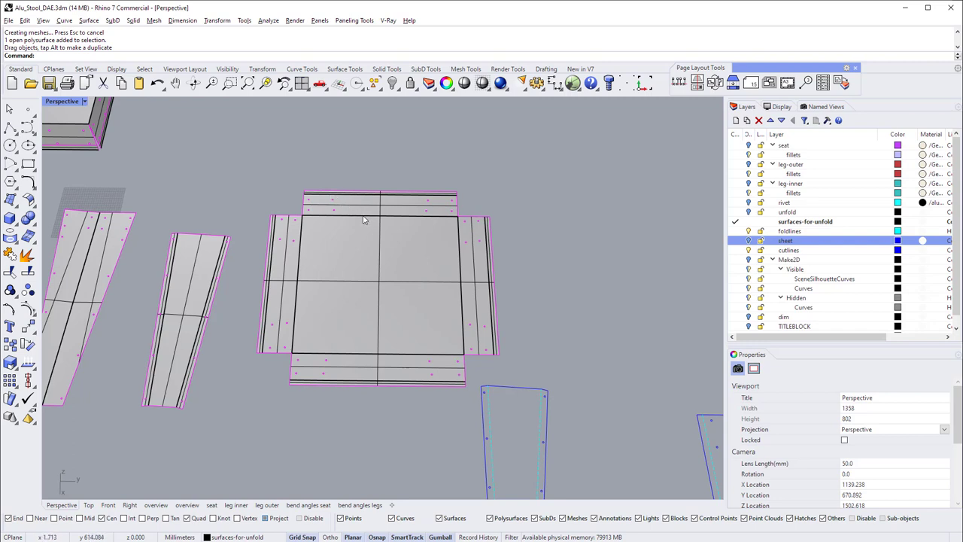
text(Dup)
key(Return)
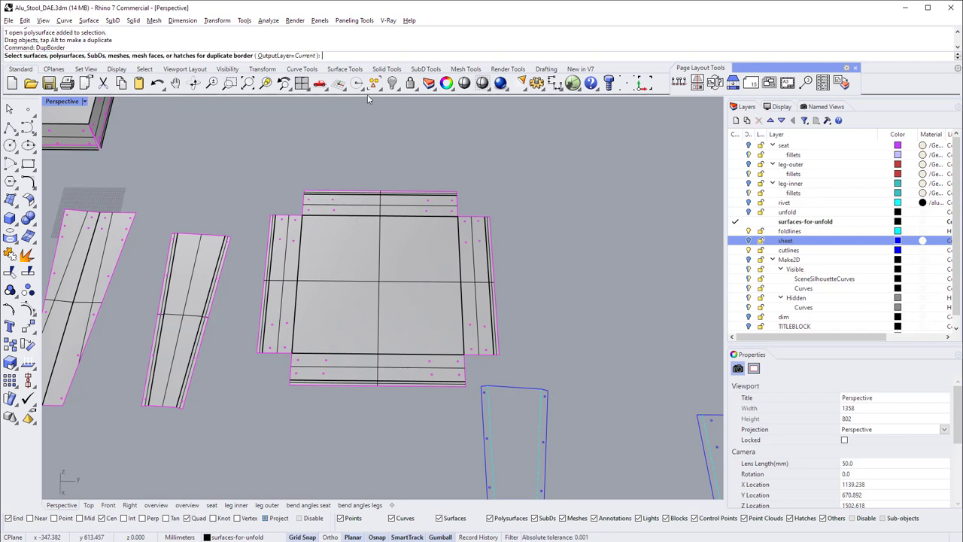
click(428, 258)
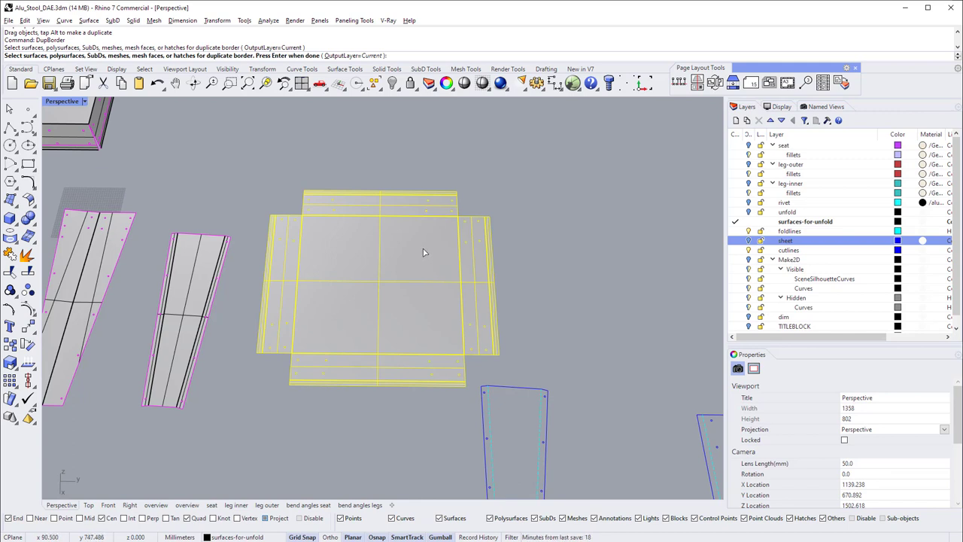
key(Return)
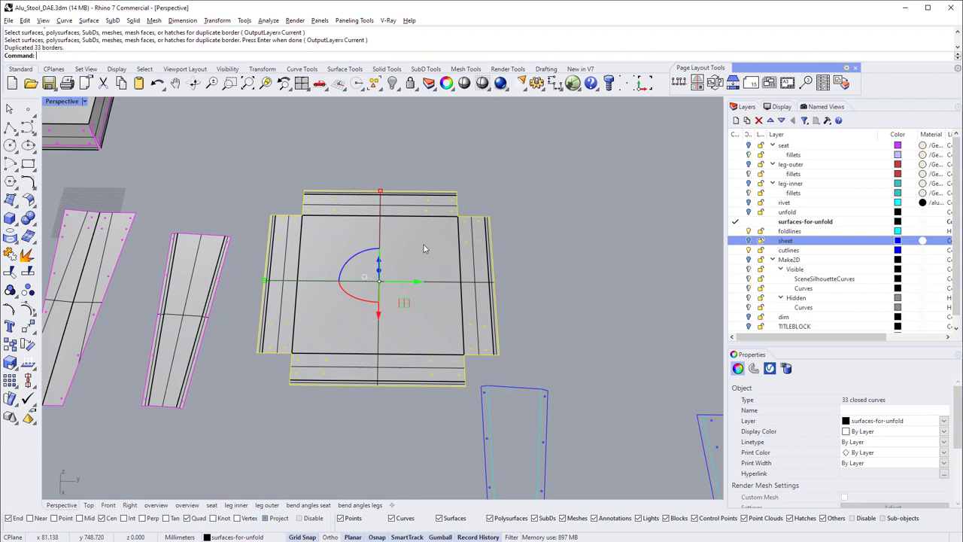
click(445, 158)
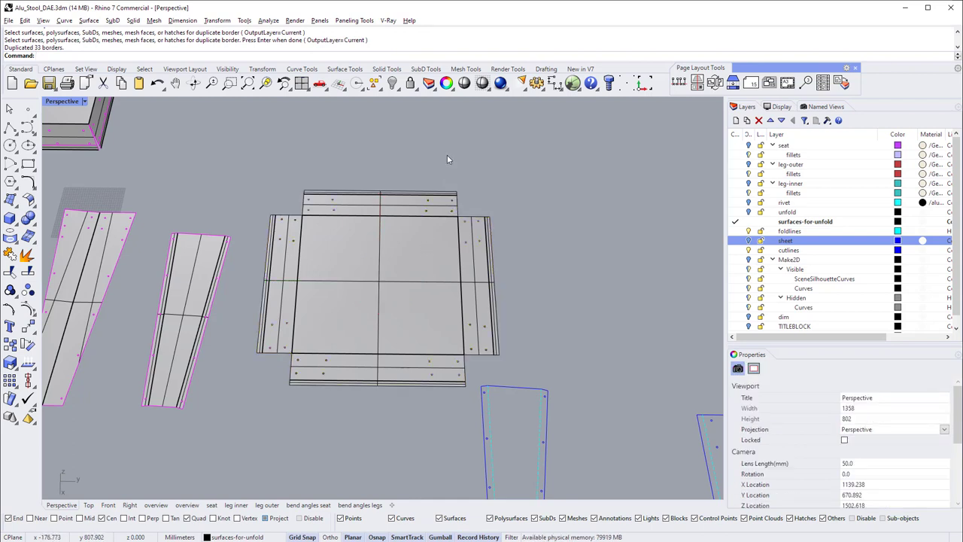
- Reselect the duplicated seat border curves with SelLast and change them to the cutlines layer
text(selLast)
key(Return)
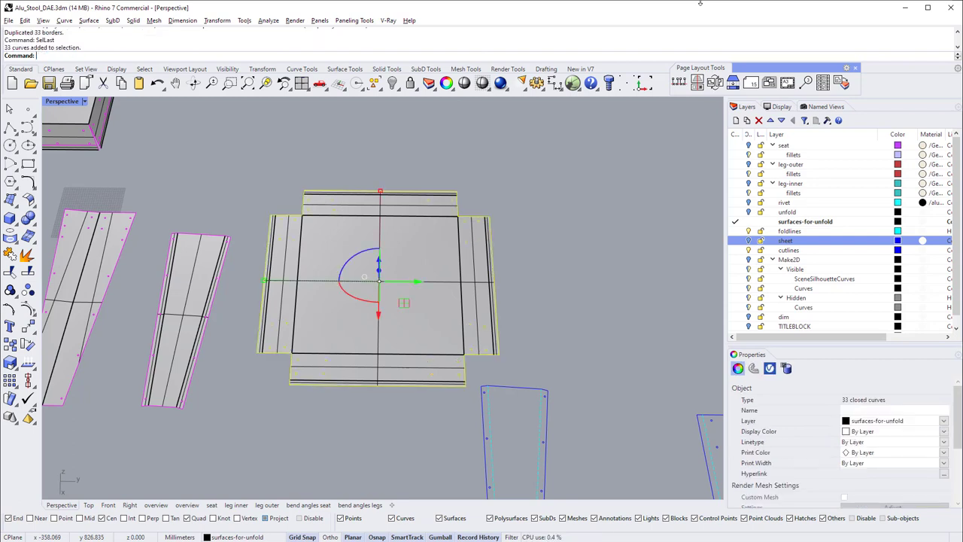
right_click(792, 250)
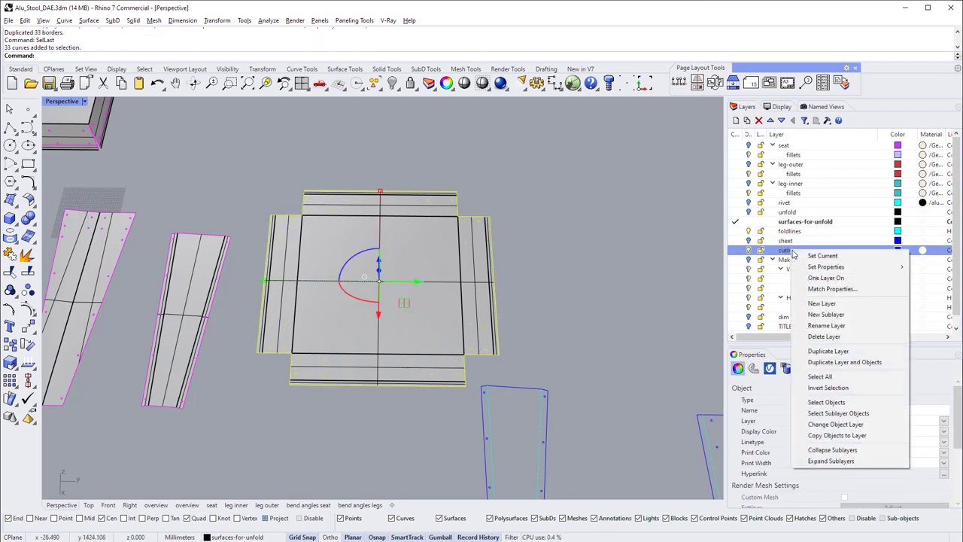
click(825, 425)
click(464, 153)
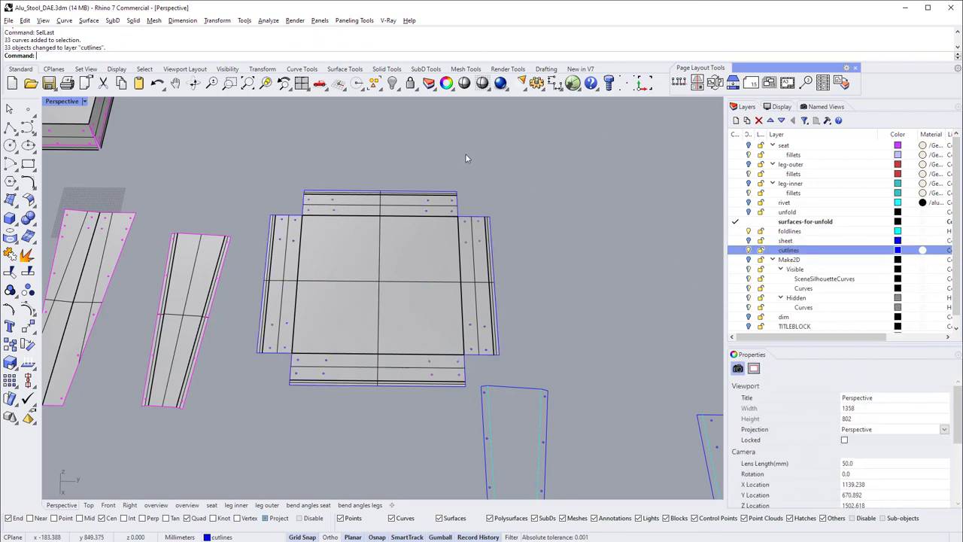
- Duplicate the eight fold edges of the unrolled seat with DupEdge, making foldlines the current layer to receive them
text(DupEdge)
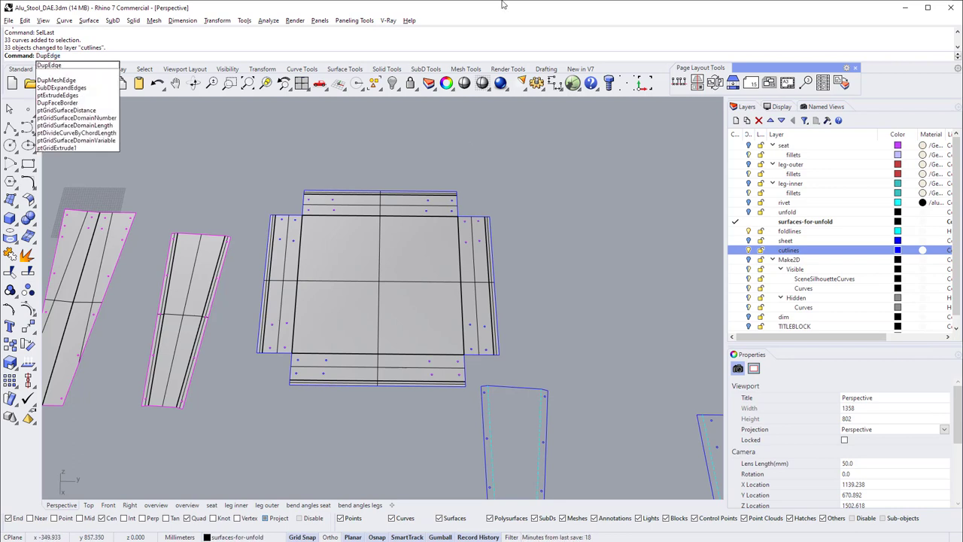
key(Return)
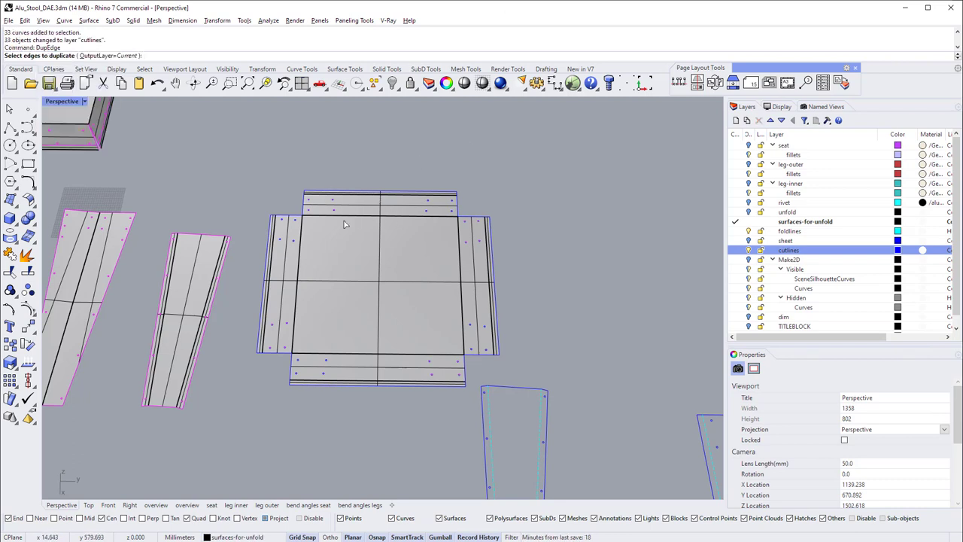
click(275, 235)
click(299, 236)
click(323, 218)
click(344, 198)
click(460, 245)
click(488, 250)
click(449, 353)
click(453, 382)
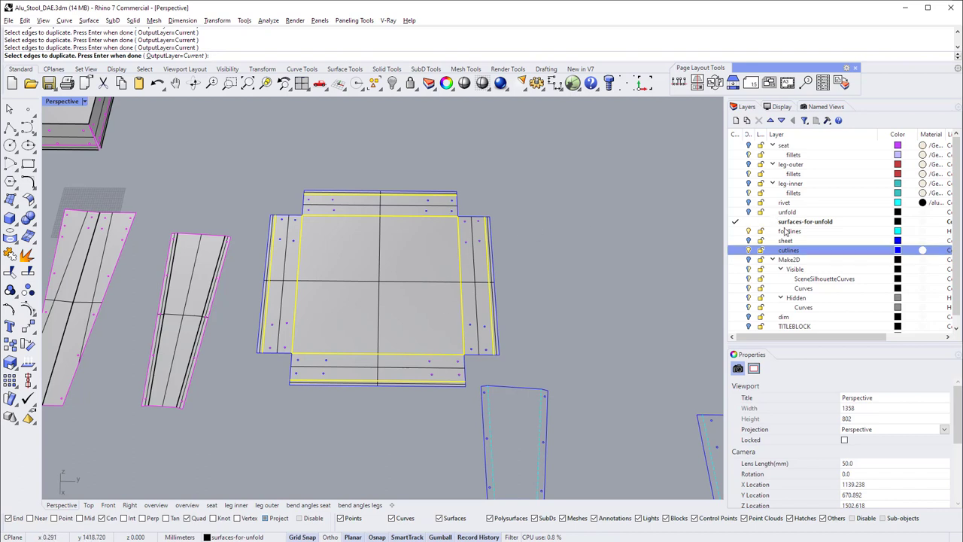
click(735, 231)
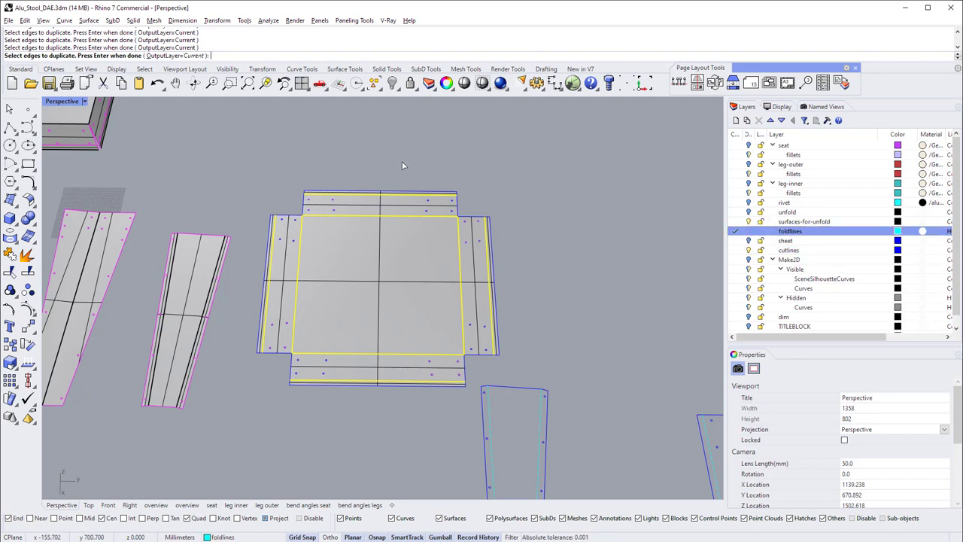
key(Return)
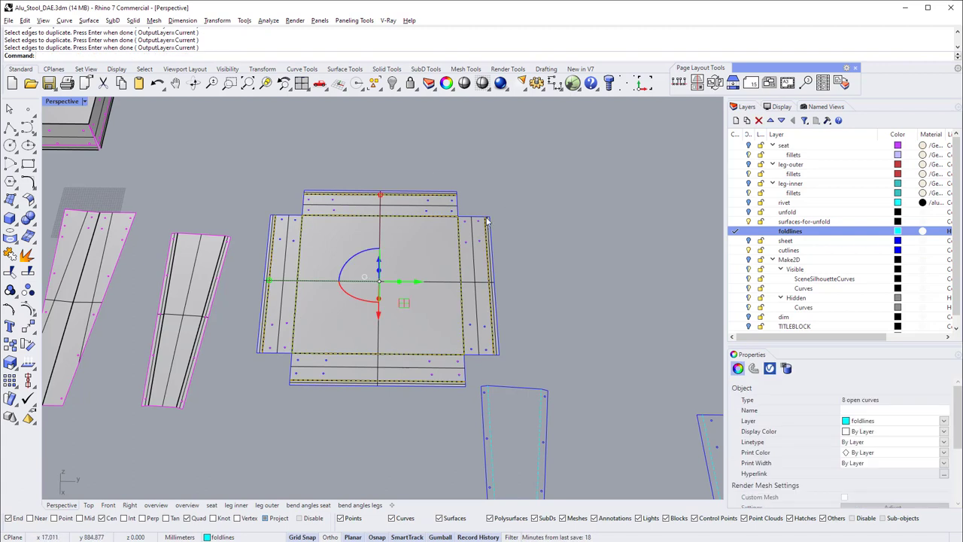
- Delete the unrolled seat surface underneath the extracted cut and fold curves
click(528, 215)
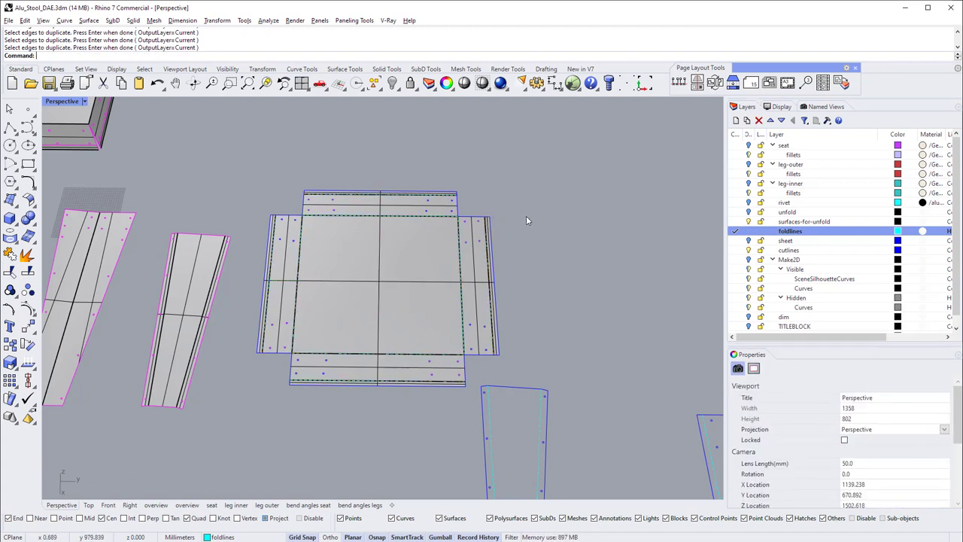
click(425, 263)
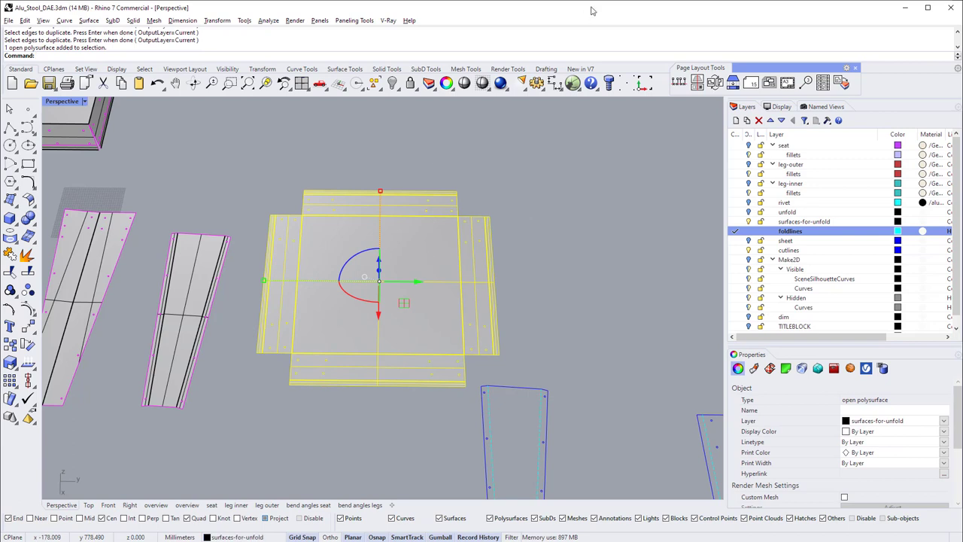
key(Delete)
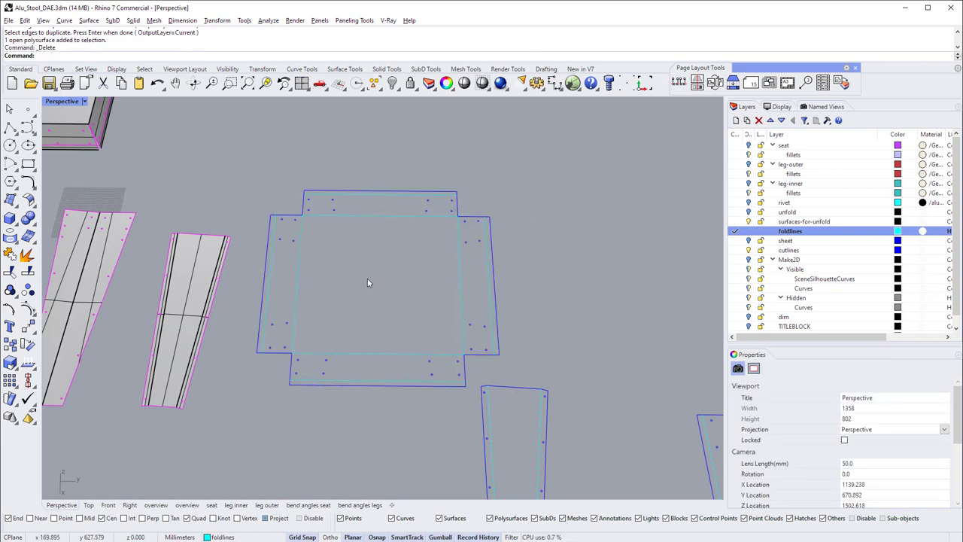
- Duplicate the outline and hole borders of both unrolled leg surfaces with DupBorder
scroll(376, 260, down, 5)
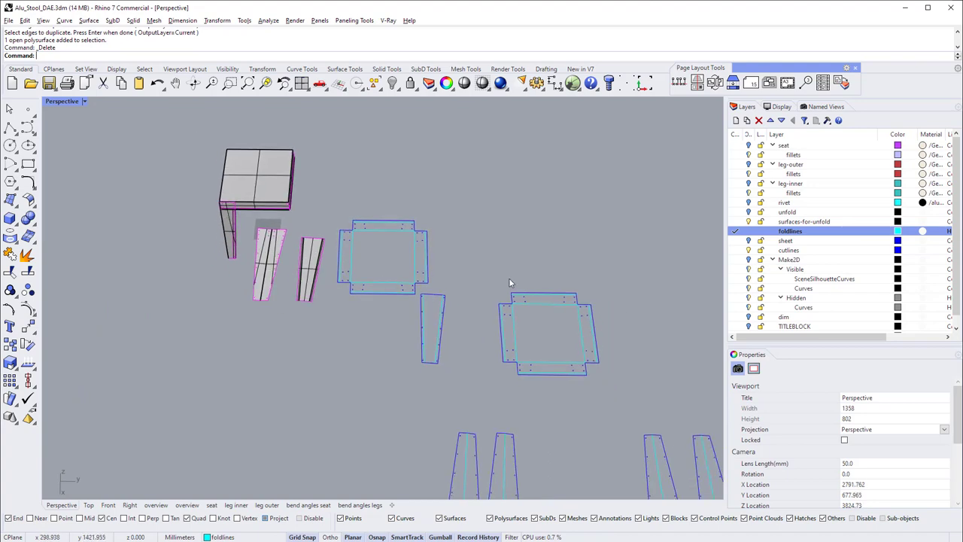
scroll(355, 238, up, 5)
right_drag(286, 276, 360, 255)
click(360, 254)
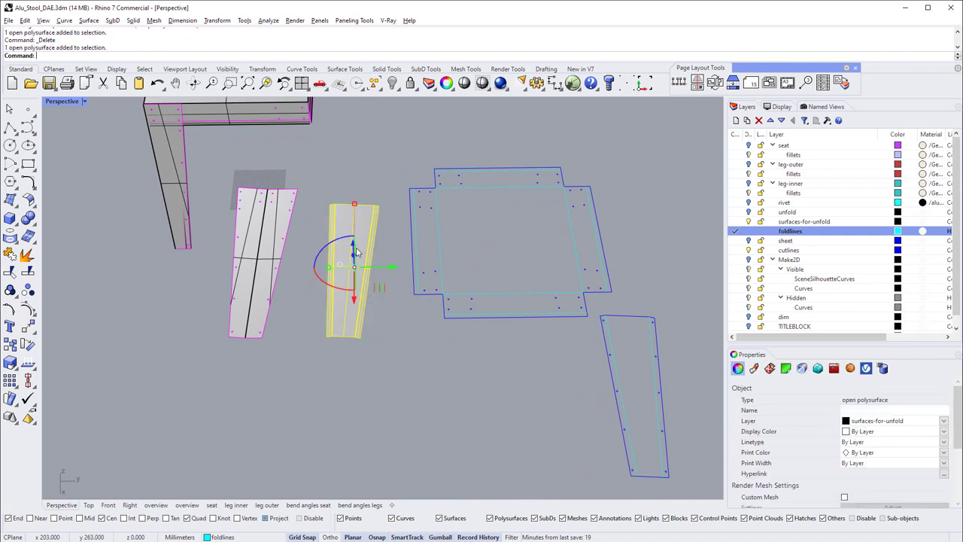
shift+click(288, 234)
text(DupBorder)
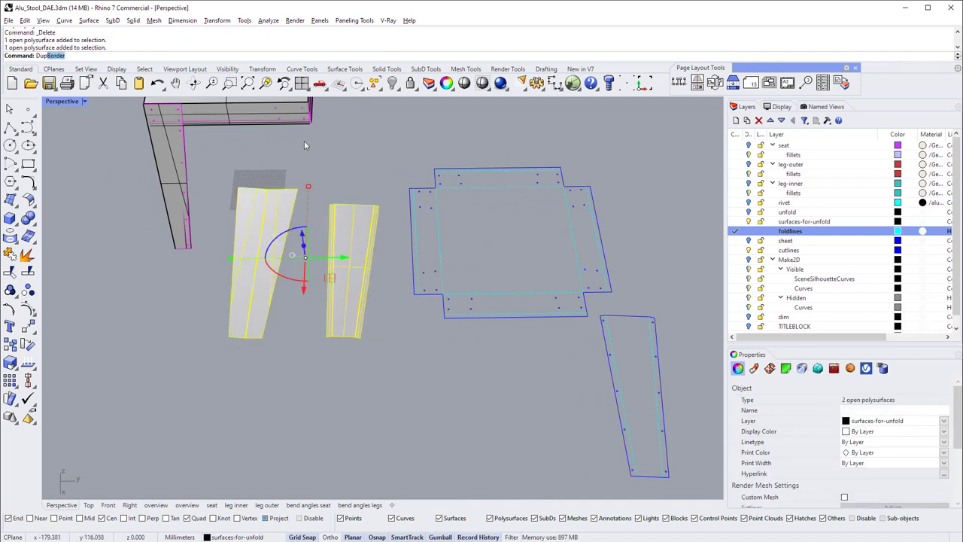
key(Return)
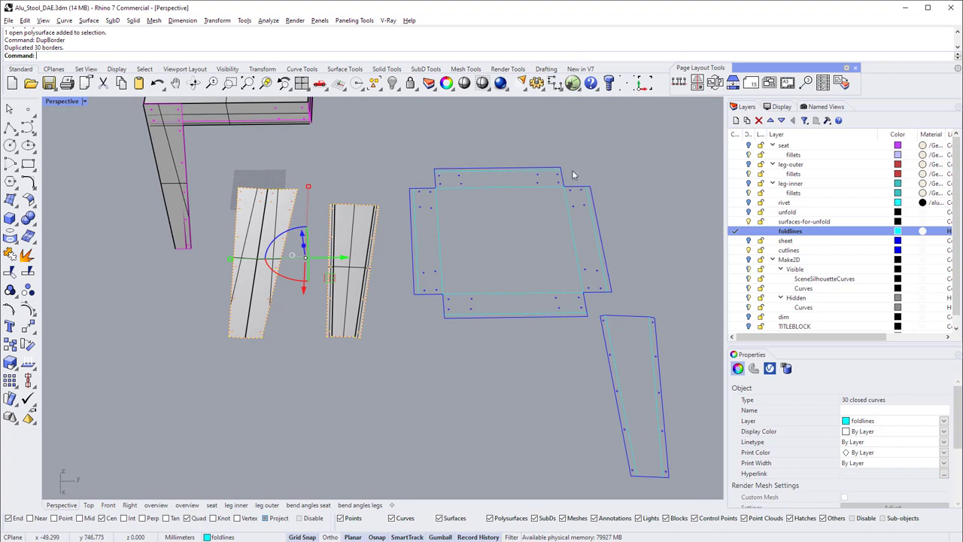
- Move the duplicated leg border curves to the cutlines layer and deselect them
click(789, 251)
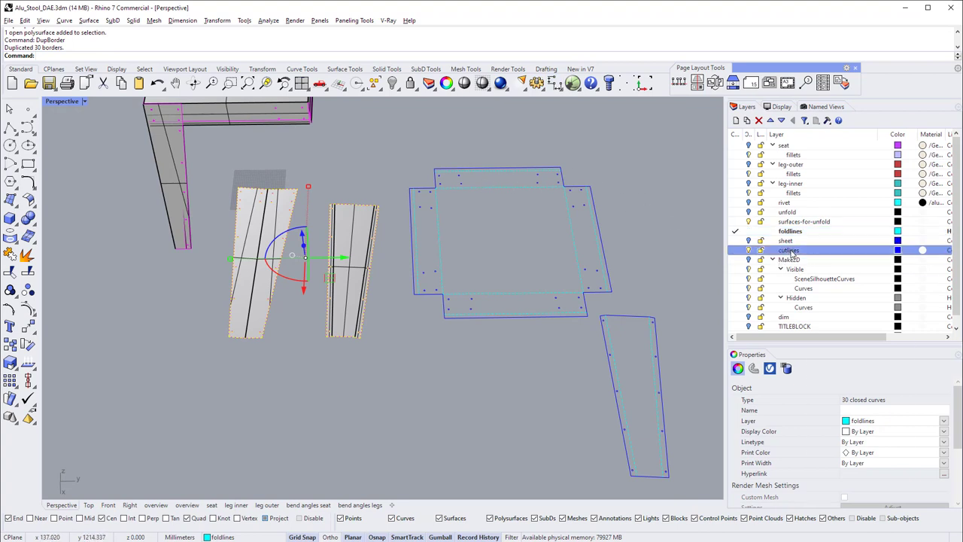
right_click(791, 254)
click(843, 427)
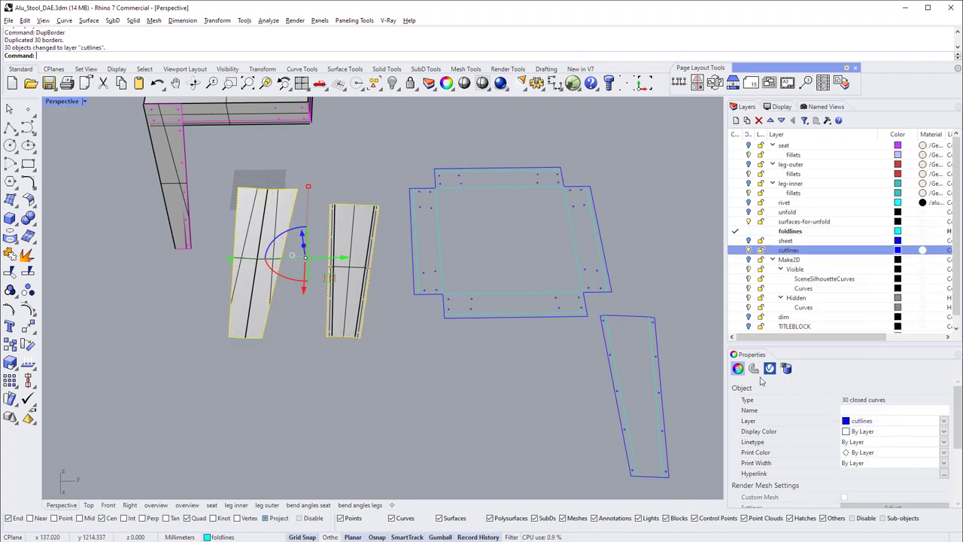
click(312, 152)
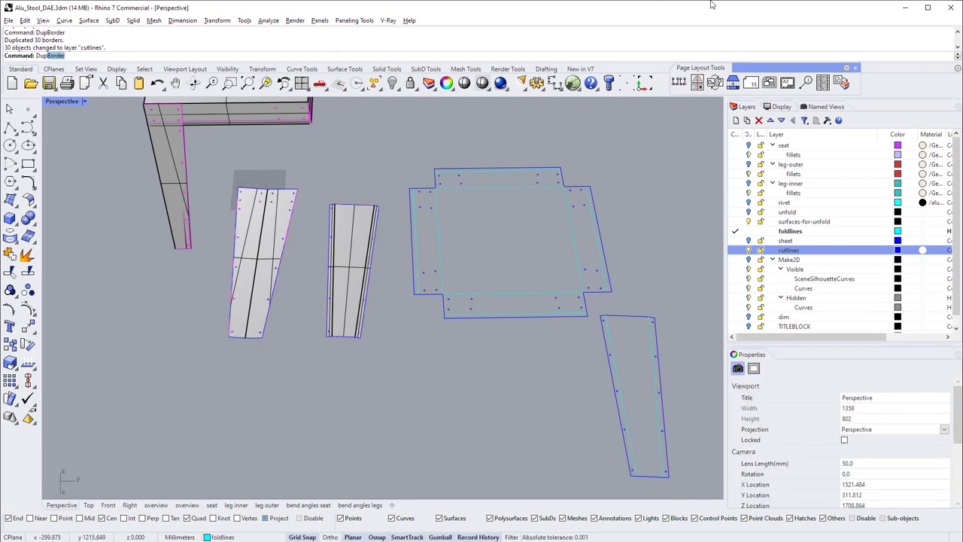
- Duplicate the outer leg's central fold edge and the inner leg's two side fold edges with DupEdge onto the foldlines layer
key(Return)
key(Escape)
text(DupEdge)
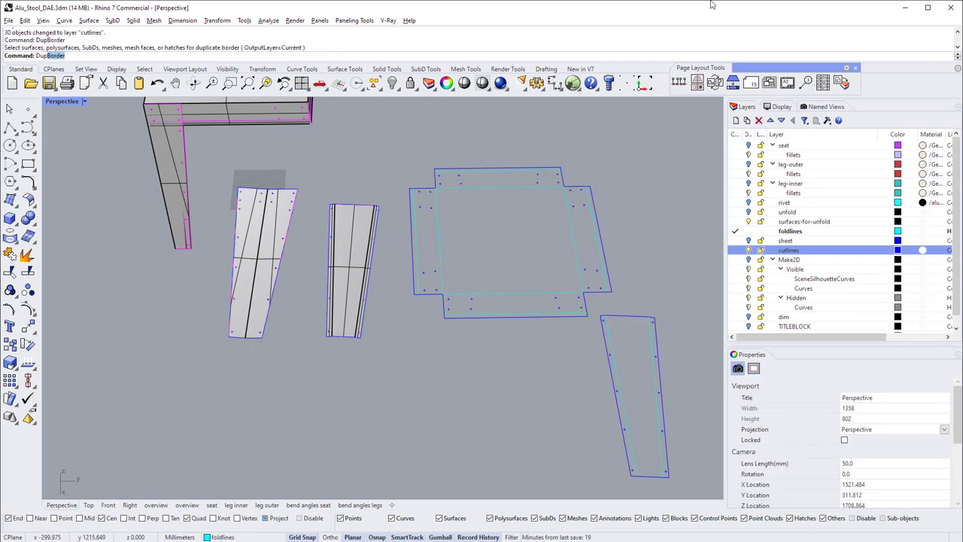
key(Return)
click(263, 229)
click(341, 239)
click(370, 238)
key(Return)
- Delete both unrolled leg surfaces underneath their extracted curves
click(359, 240)
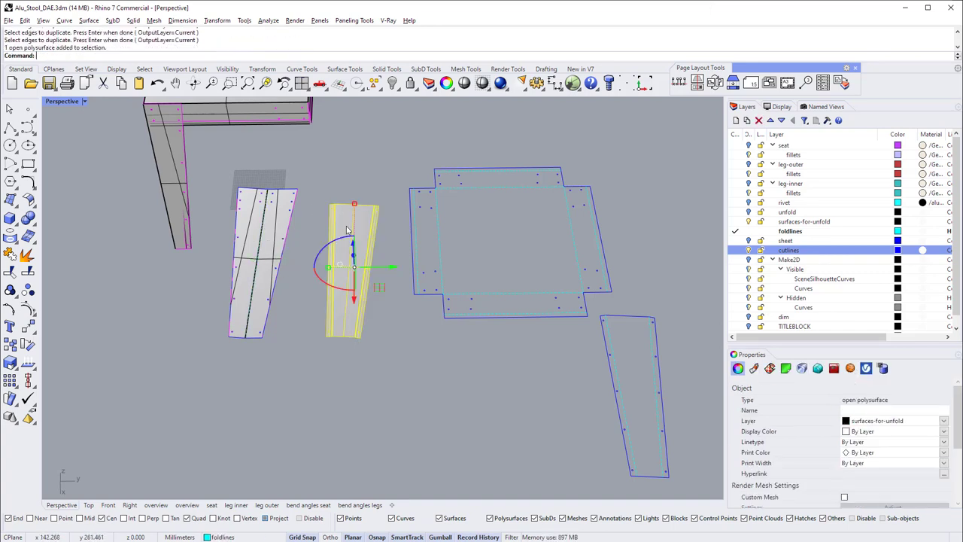
shift+click(275, 219)
key(Delete)
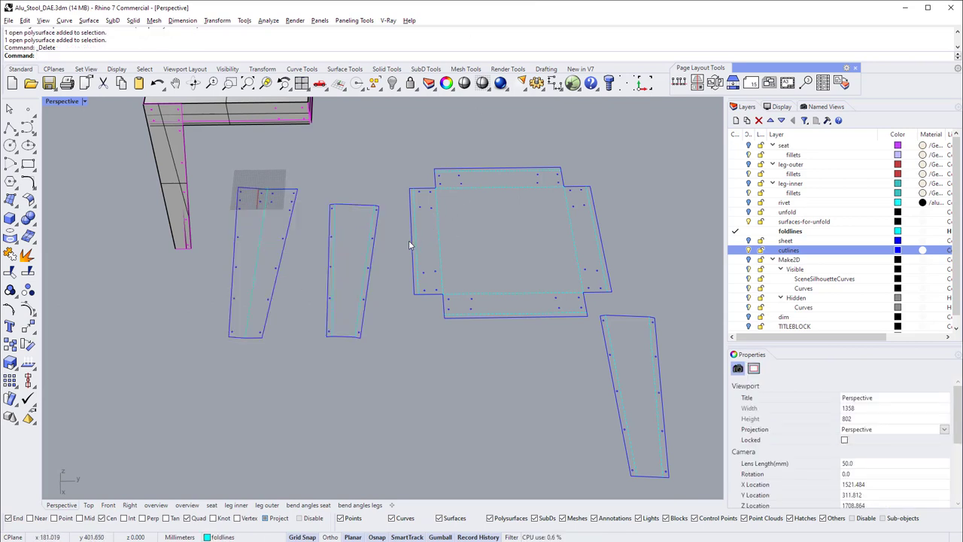
- Review the existing flat patterns and the seat, leg inner, leg outer and bend angles seat layouts
scroll(410, 260, down, 4)
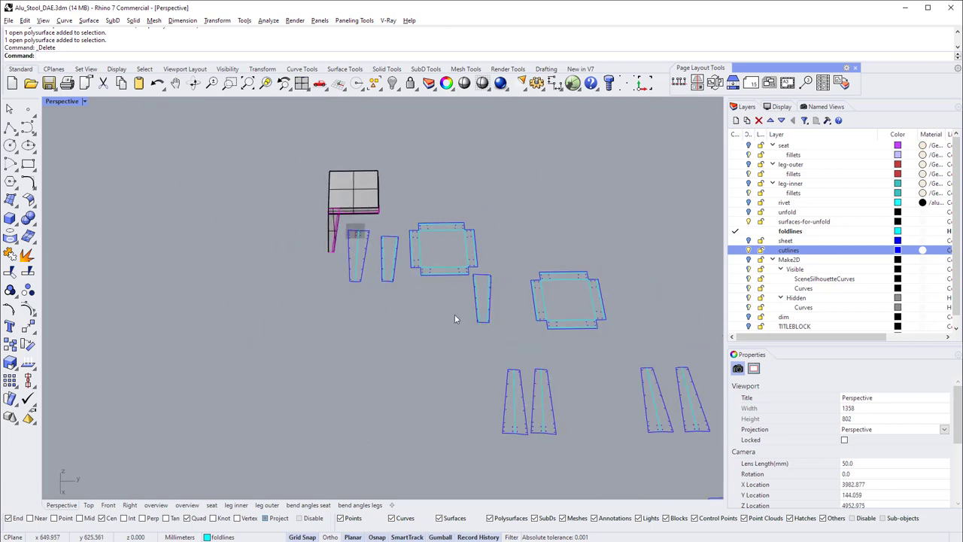
shift+right_drag(444, 308, 426, 286)
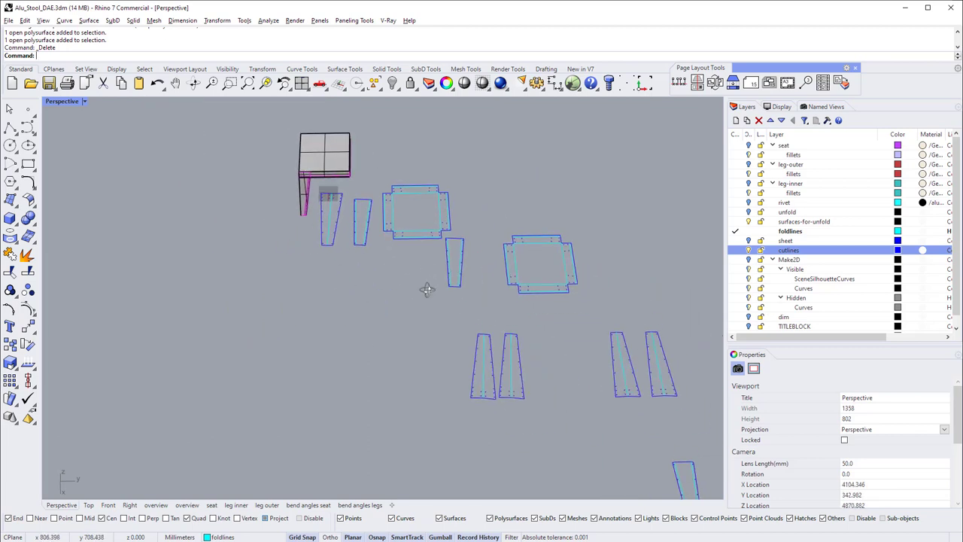
click(212, 504)
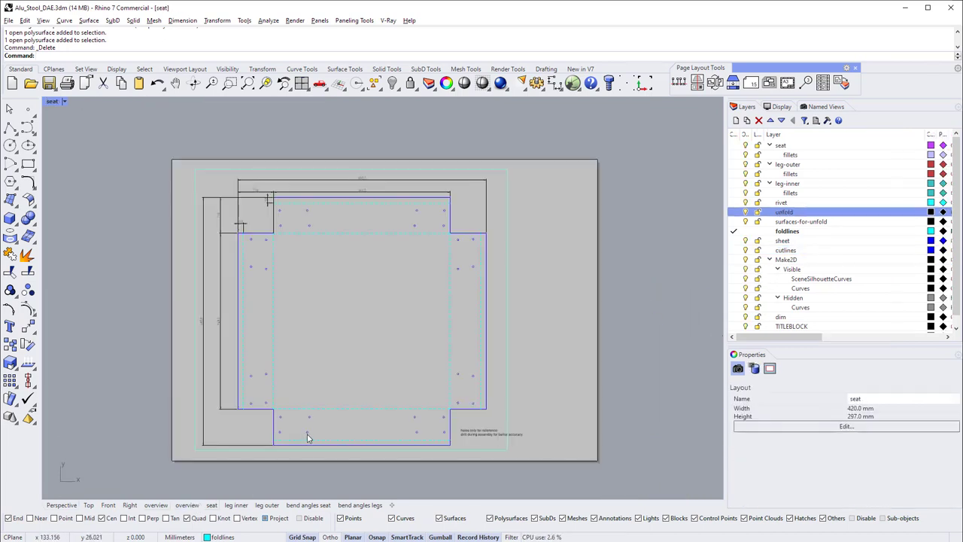
key(ctrl+Tab)
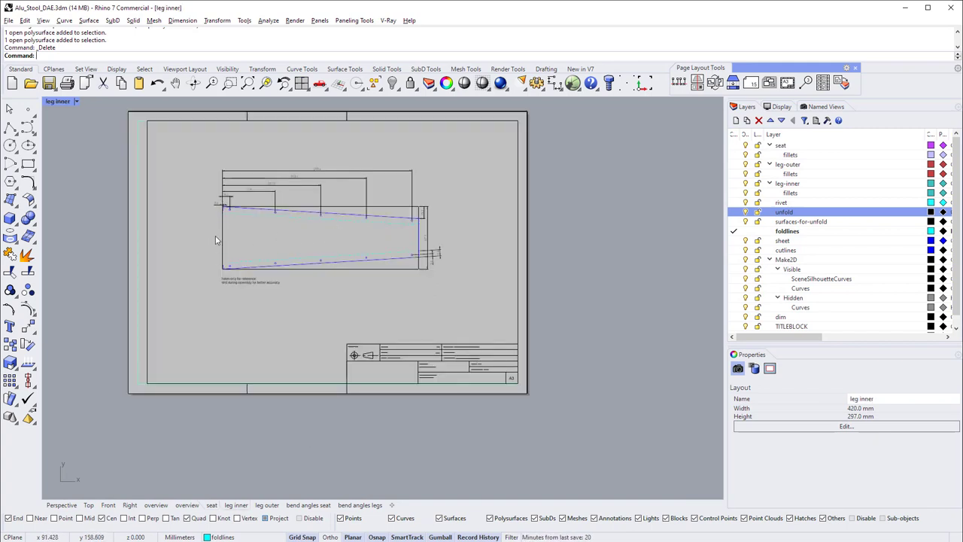
click(267, 504)
click(308, 505)
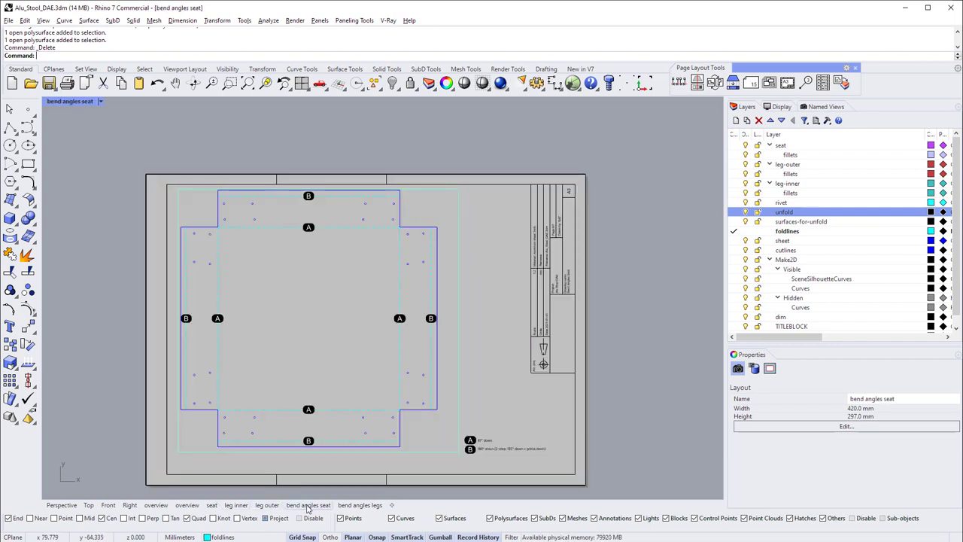
- In the Perspective view, delete the older dimensioned leg patterns nearest the new flat patterns, including the leftover linear dimension
click(62, 505)
right_drag(388, 296, 349, 204)
right_drag(393, 279, 479, 398)
scroll(480, 398, up, 5)
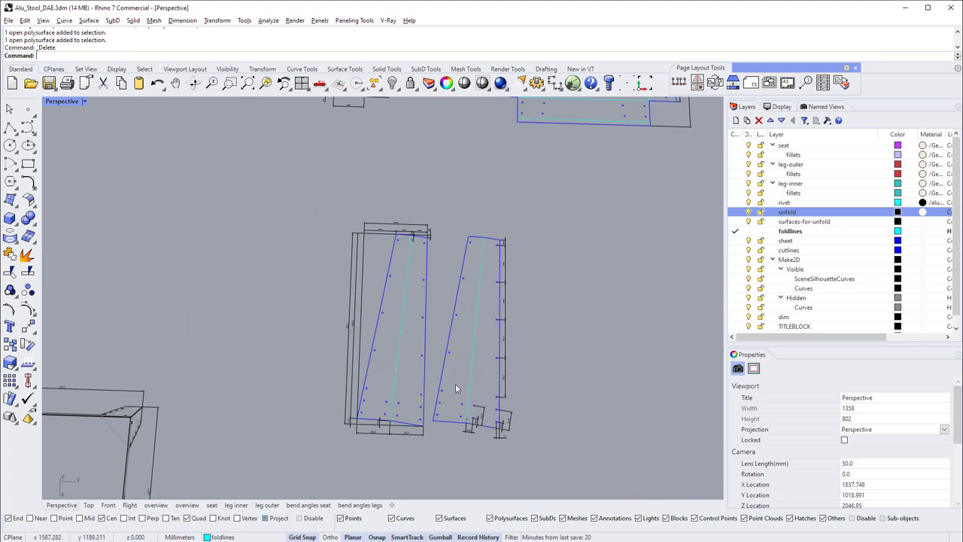
scroll(456, 386, down, 8)
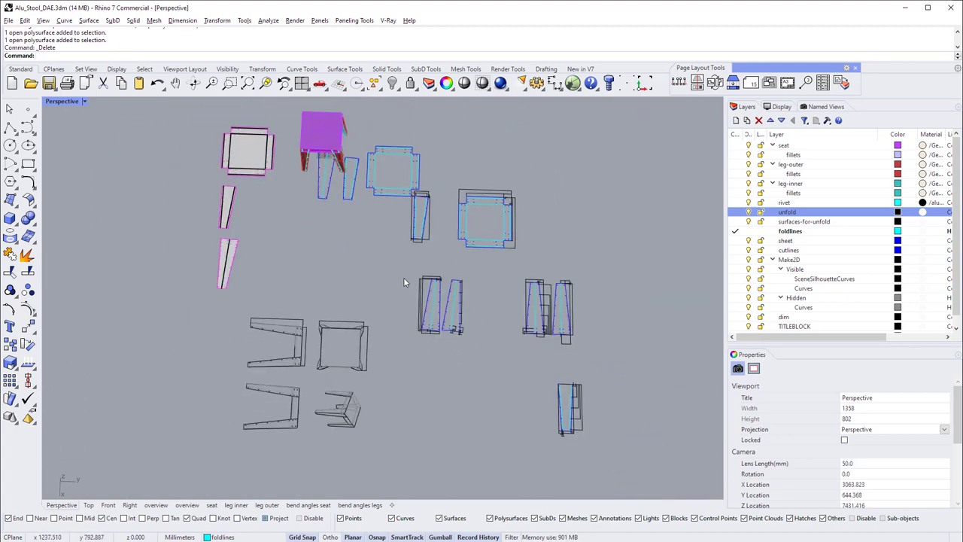
drag(410, 281, 482, 343)
key(Delete)
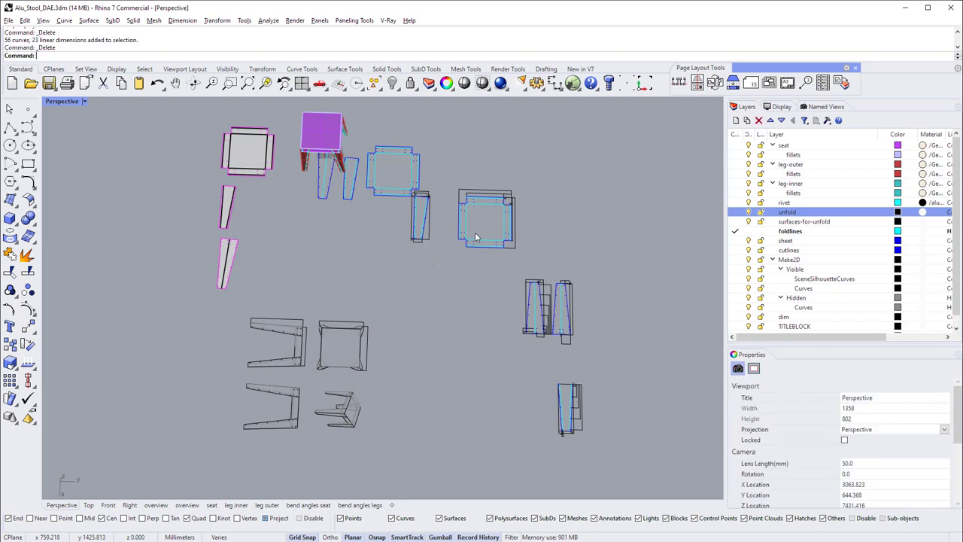
scroll(399, 128, up, 3)
click(418, 250)
key(Delete)
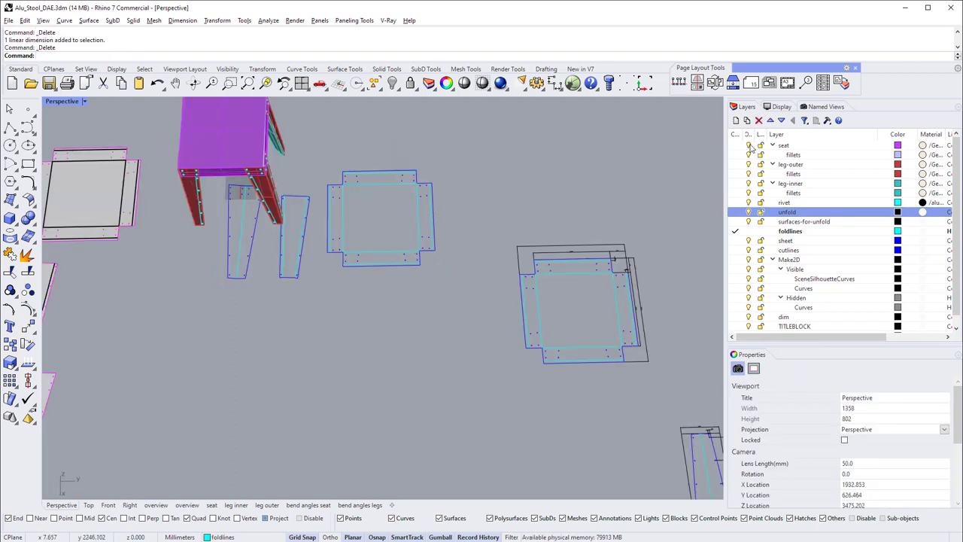
- Hide the seat, leg-outer, leg-inner, rivet, unfold and surfaces-for-unfold layers
click(748, 145)
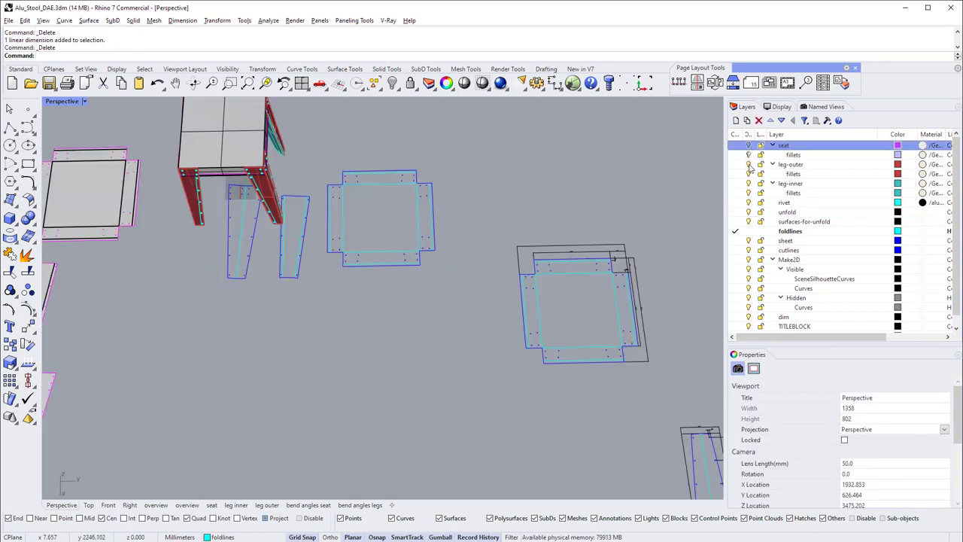
click(748, 164)
click(748, 183)
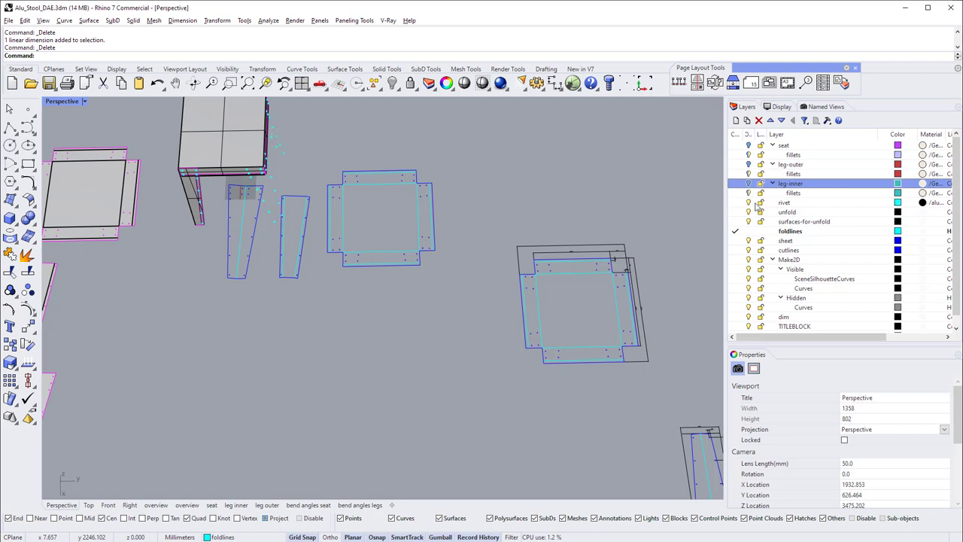
click(749, 203)
click(748, 212)
click(749, 221)
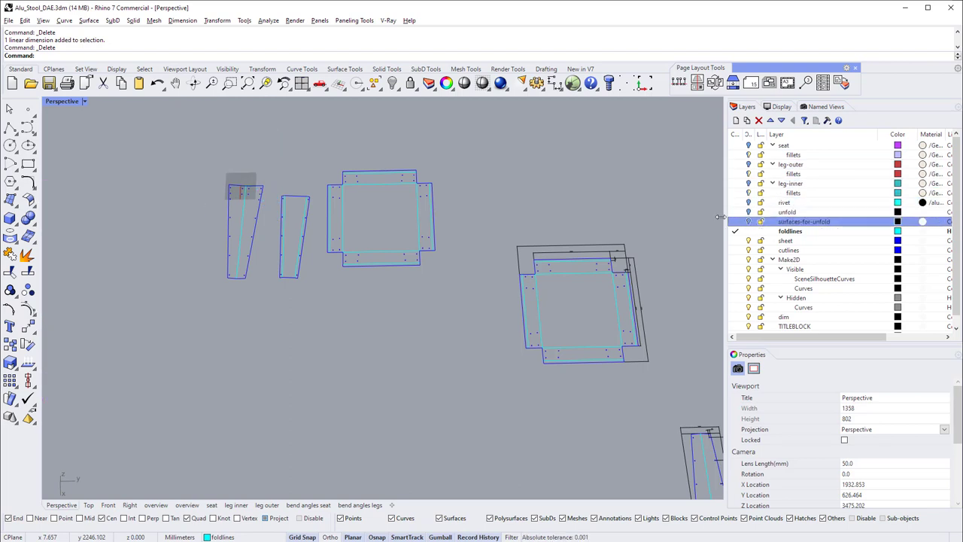
- Switch to the Top view and frame the newly extracted seat and leg patterns
shift+right_drag(444, 218, 452, 262)
key(ctrl+F1)
scroll(439, 248, down, 3)
right_drag(401, 338, 366, 266)
scroll(366, 266, up, 2)
scroll(253, 404, up, 10)
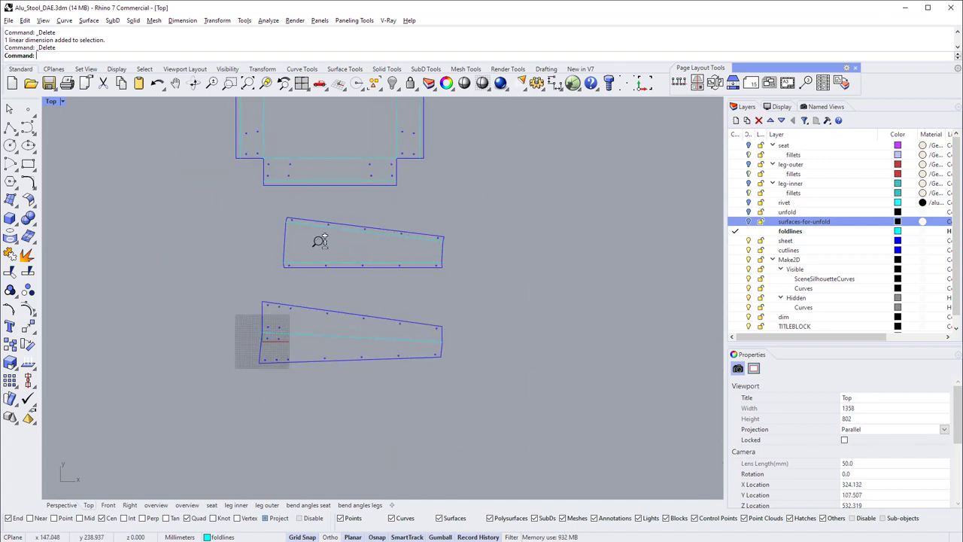
- Rotate the inner leg pattern with its holes and fold lines so its centreline runs horizontally, using midpoint snapping
drag(334, 233, 599, 319)
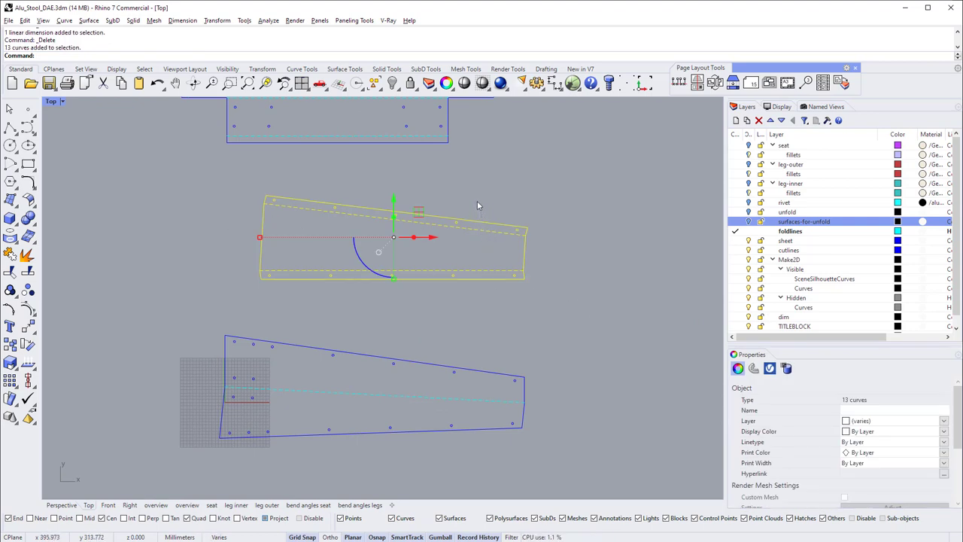
text(rotate)
key(Return)
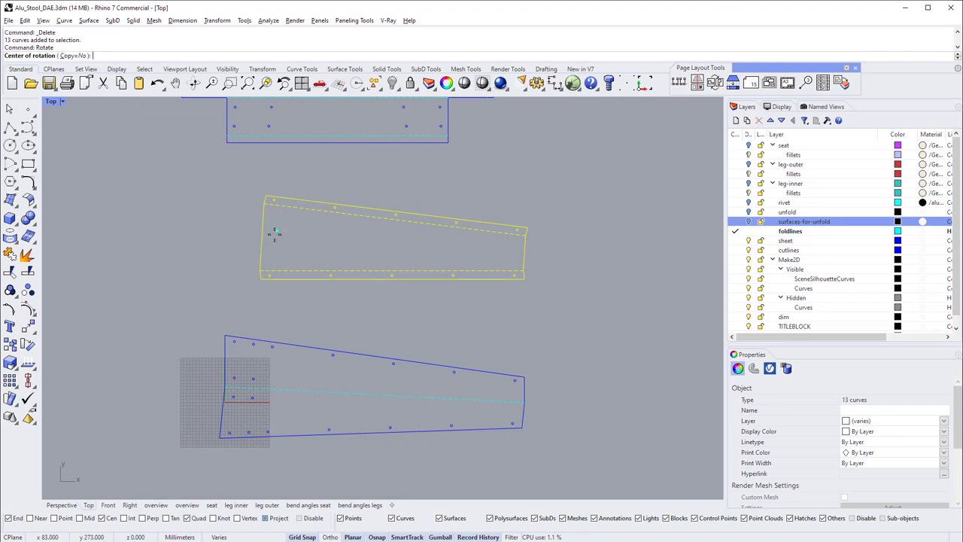
click(103, 518)
click(13, 519)
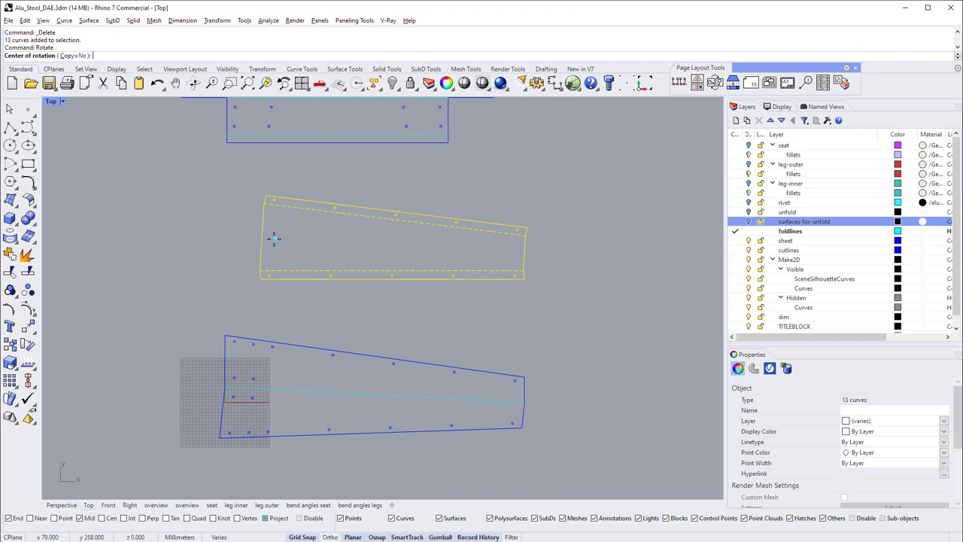
click(266, 200)
click(260, 277)
click(265, 286)
- Rotate the outer leg pattern with its holes and fold line about the wide end's fold-line endpoint so the fold line runs horizontally
drag(176, 318, 597, 478)
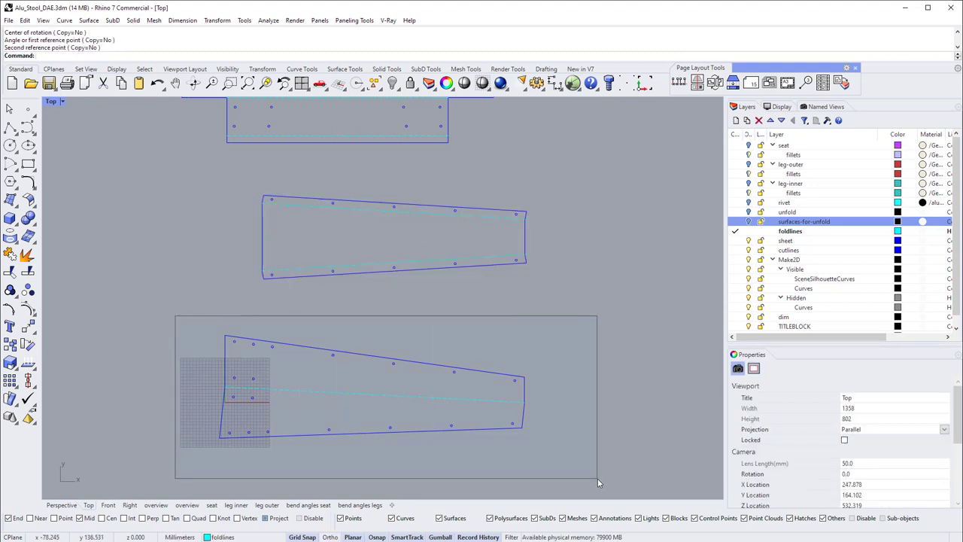
key(Return)
click(227, 389)
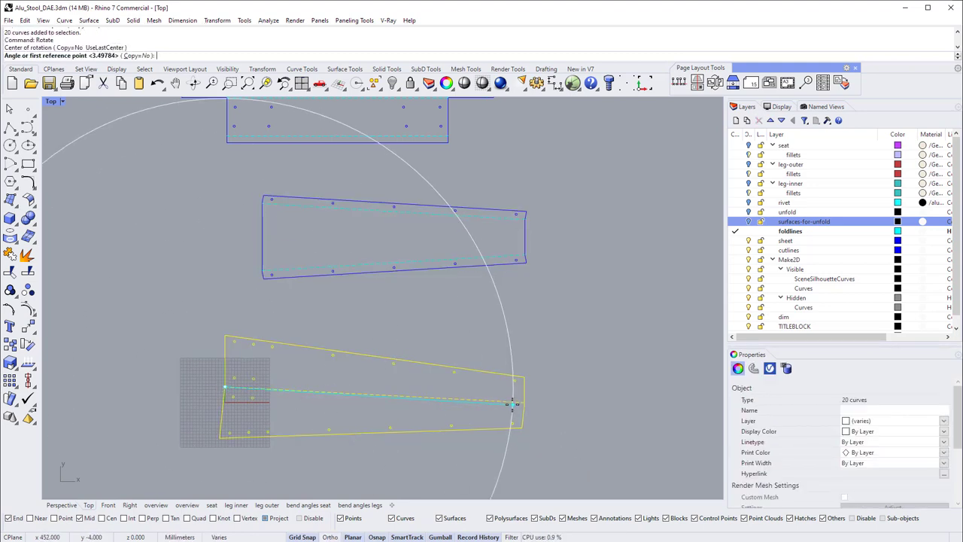
click(525, 388)
click(581, 388)
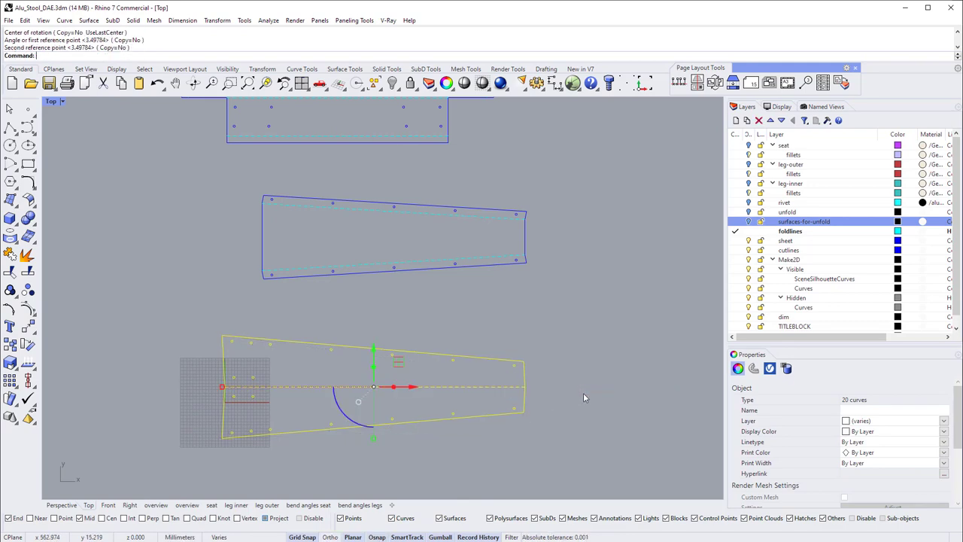
key(Escape)
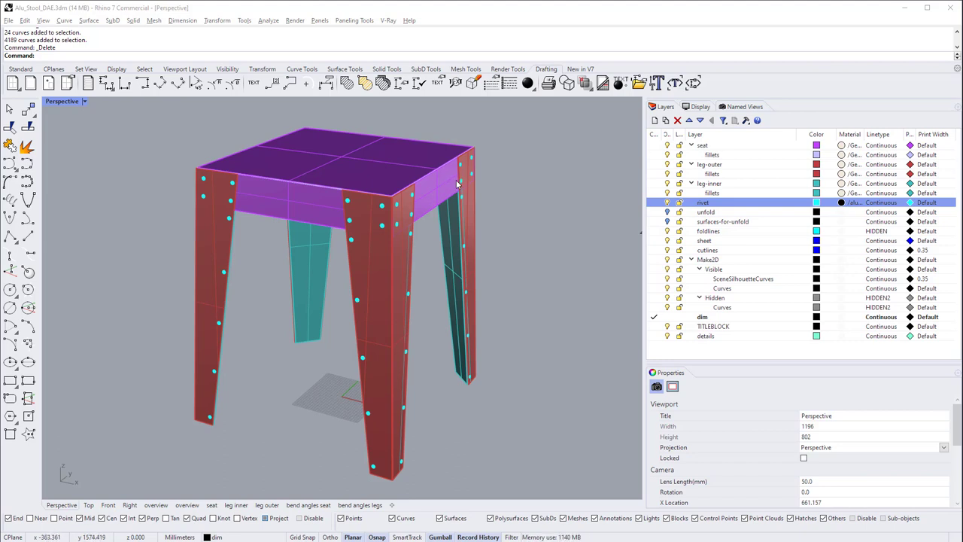
- Create a Make2D drawing of the whole stool in third angle projection, with tangent edges, hidden lines, scene silhouette and grouped output on layer Make2D
drag(137, 111, 521, 496)
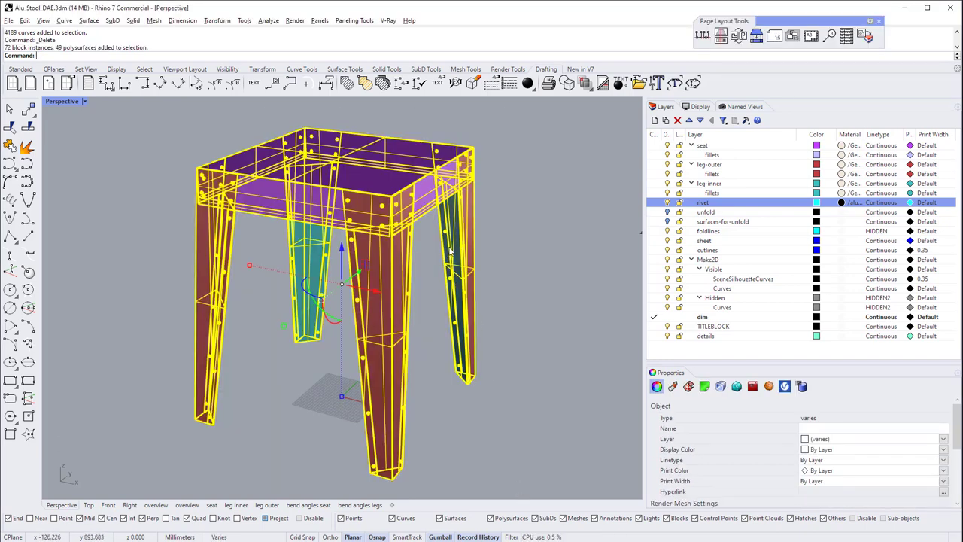
click(474, 83)
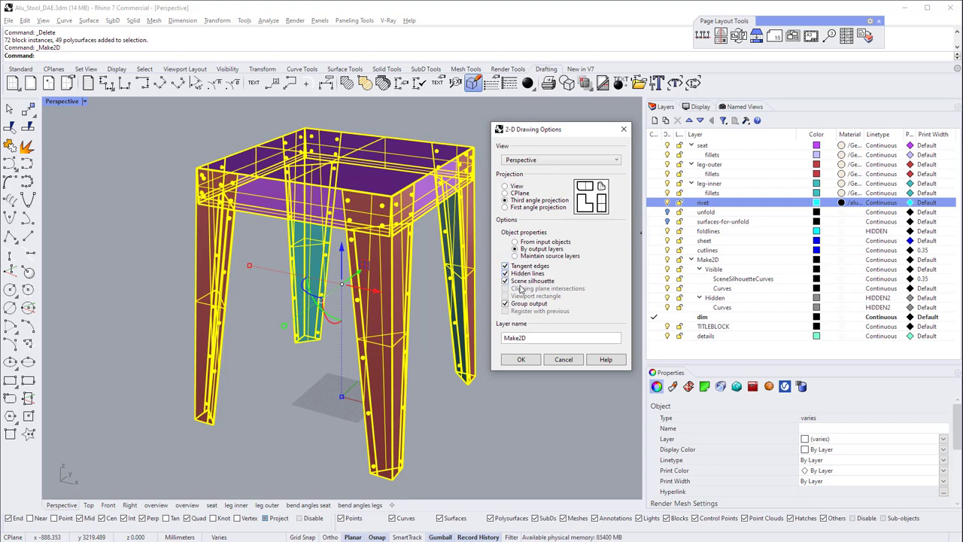
click(521, 361)
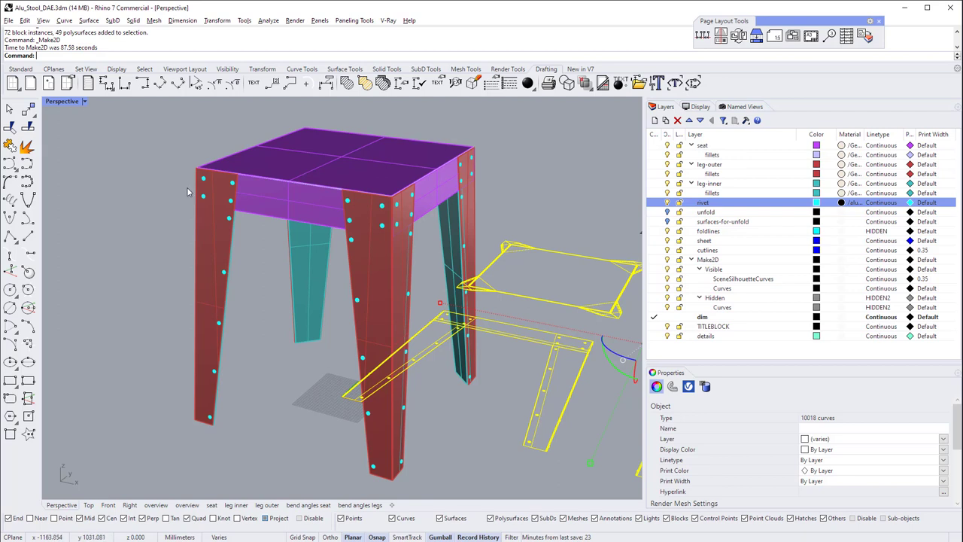
- In the Top view, move the generated 2D drawings to the empty area beyond the seat flat pattern, clear of the model
key(ctrl+F1)
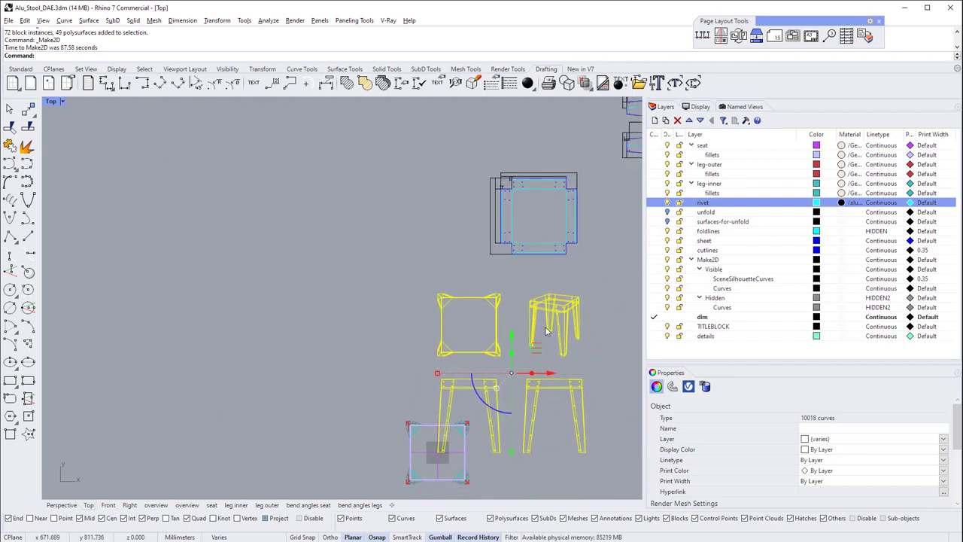
drag(540, 350, 261, 219)
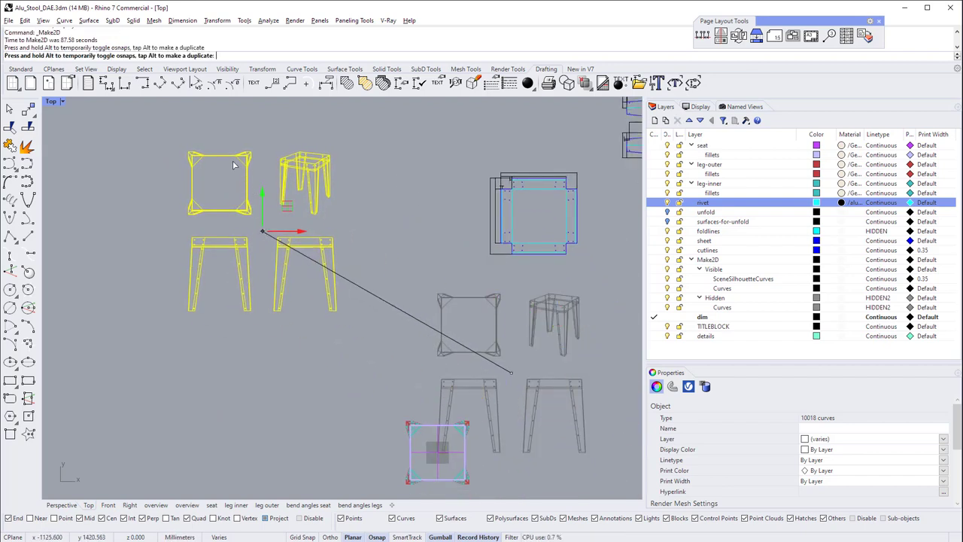
click(197, 127)
scroll(195, 139, up, 4)
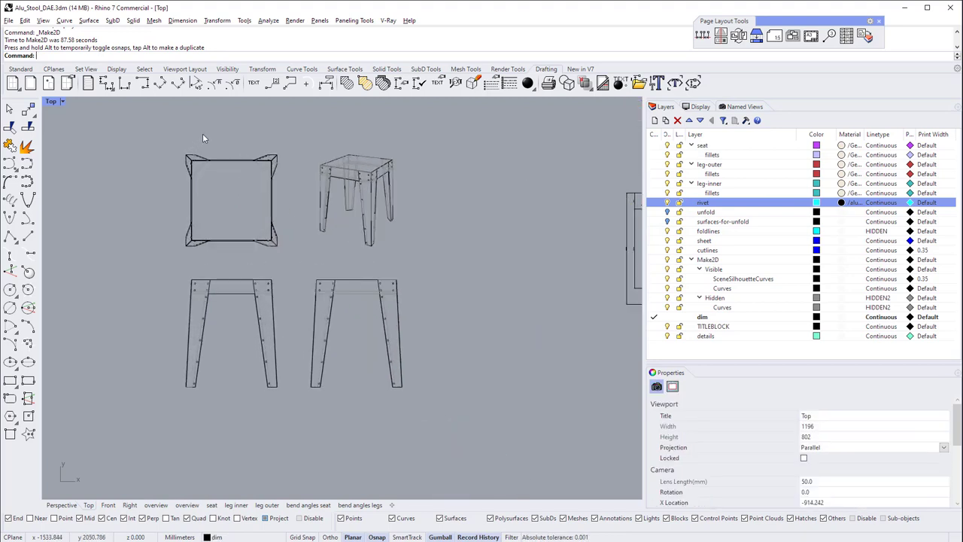
right_drag(308, 208, 322, 191)
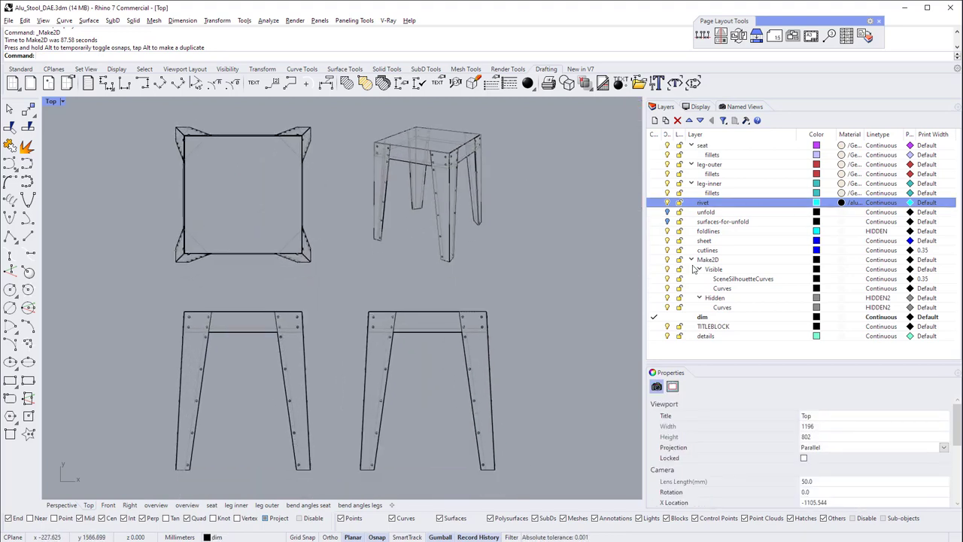
- Switch the Make2D Hidden and visible Curves layers off and back on to examine which lines each one holds
click(668, 298)
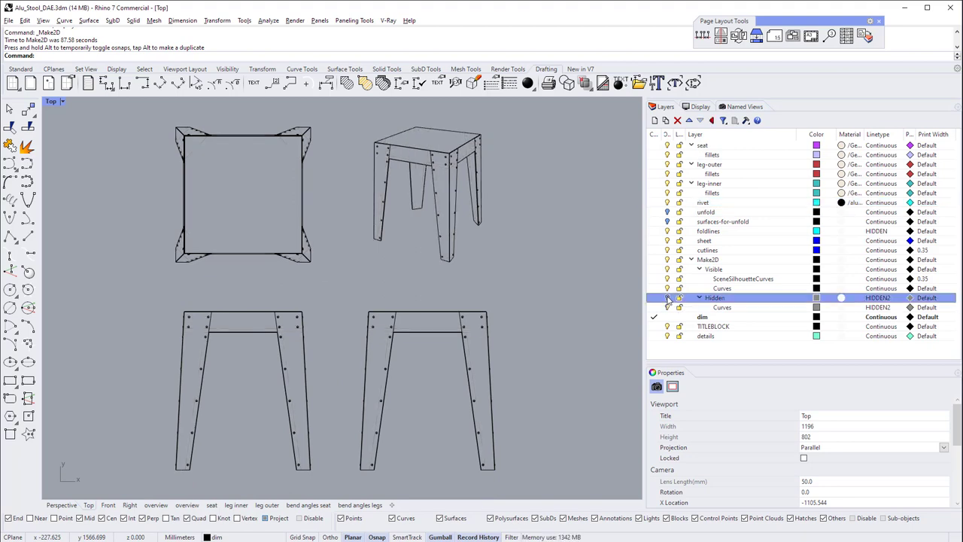
click(667, 288)
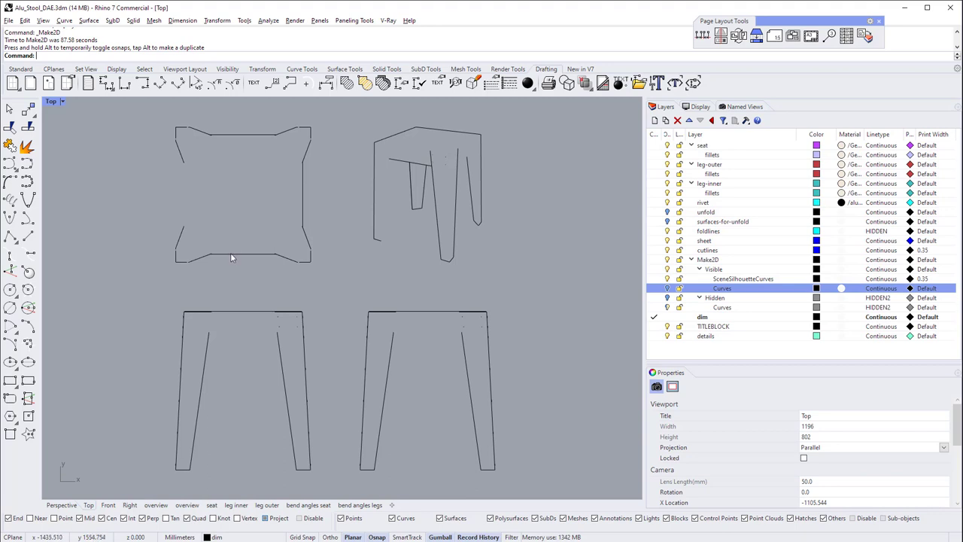
scroll(231, 264, down, 8)
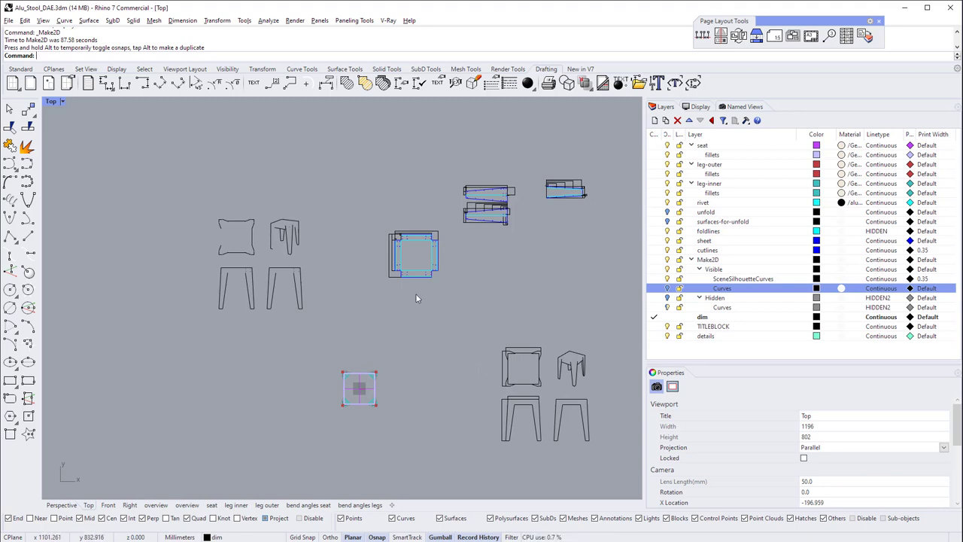
scroll(260, 280, up, 8)
right_drag(273, 220, 271, 256)
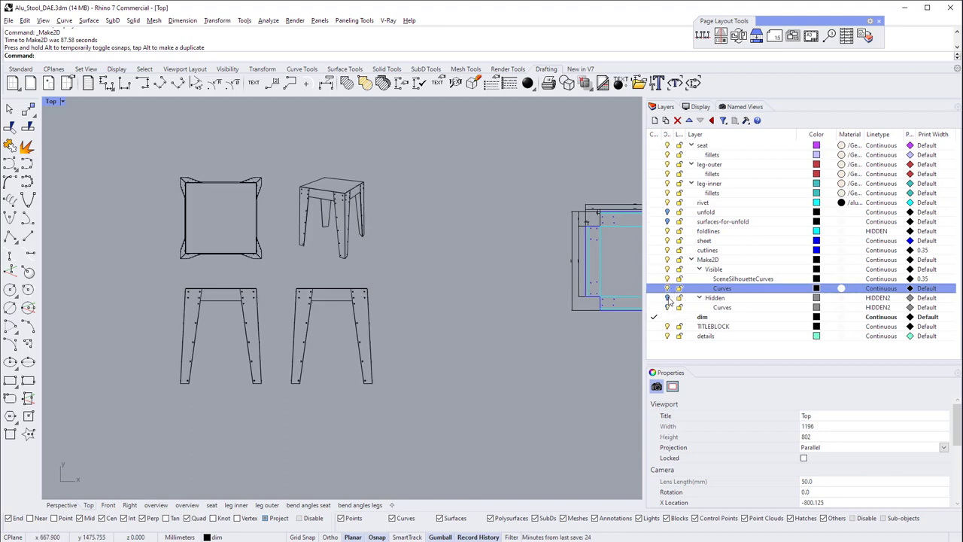
click(666, 298)
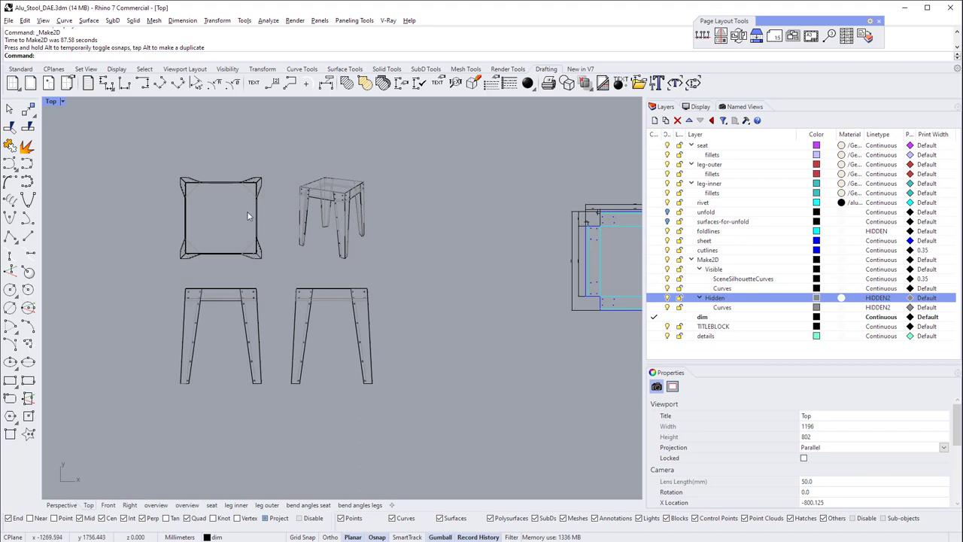
- Dimension the overall width of the stool's plan drawing between its two upper outer leg corners, placing the dimension above it
scroll(215, 261, up, 2)
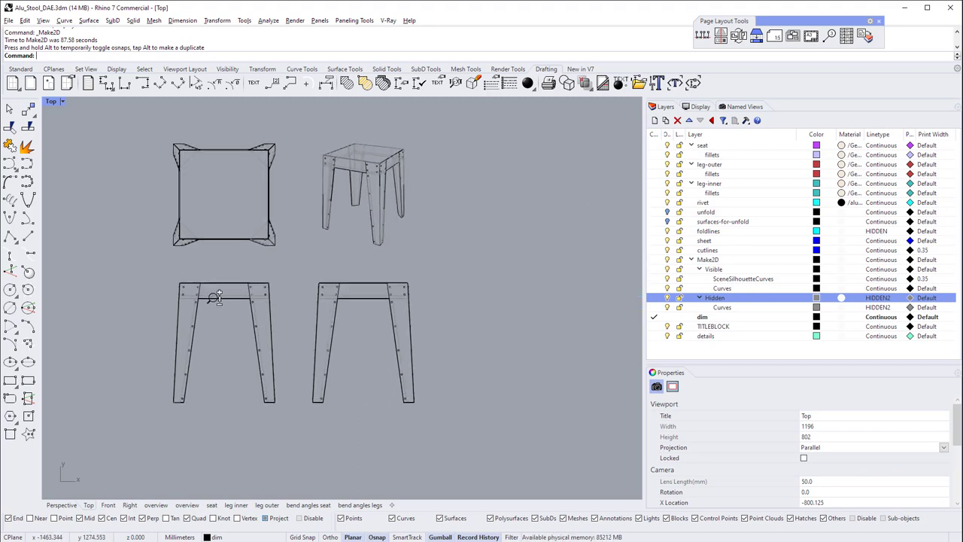
scroll(310, 244, up, 2)
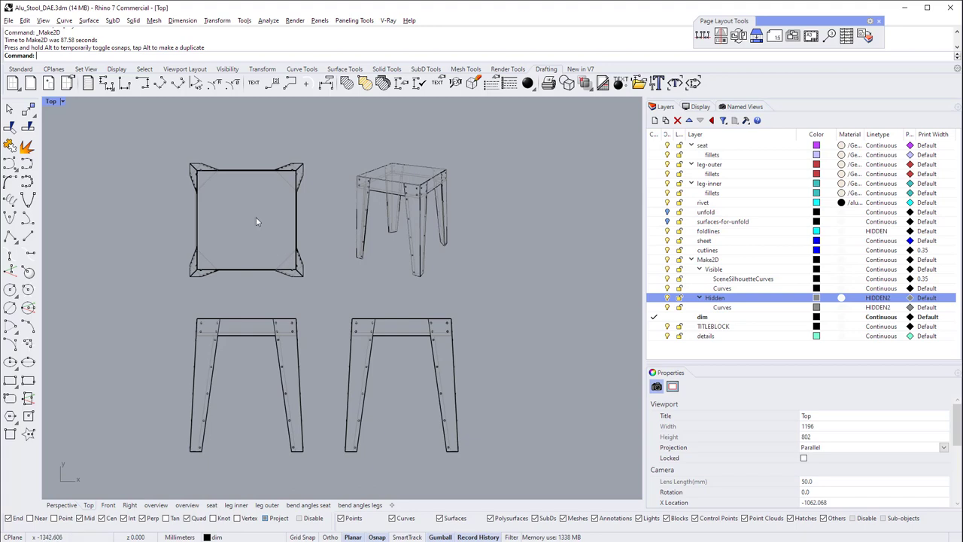
click(107, 82)
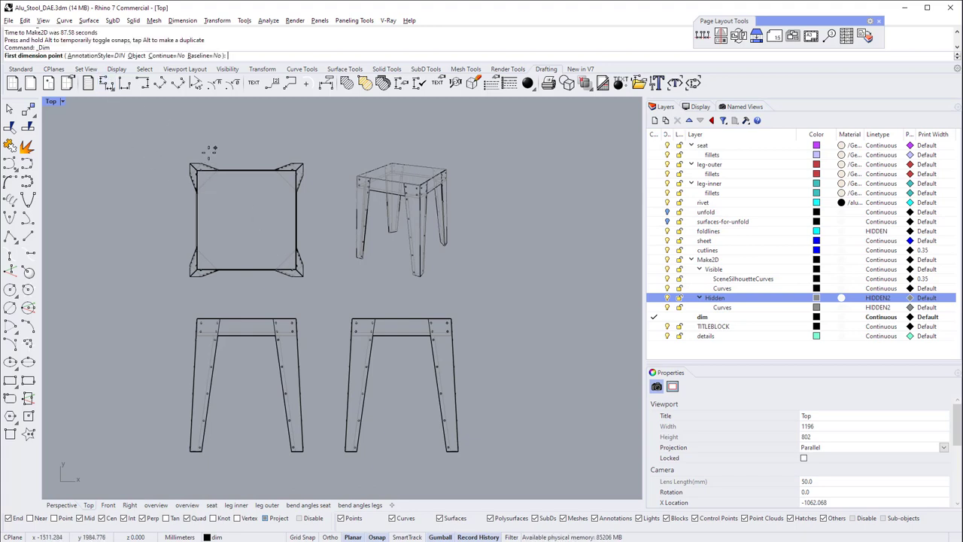
scroll(213, 148, up, 7)
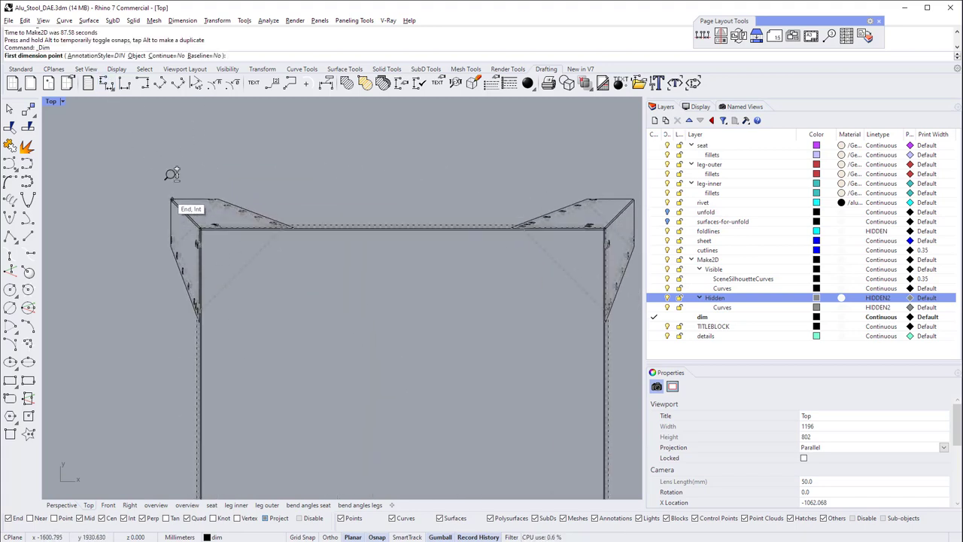
scroll(169, 188, up, 3)
click(183, 215)
scroll(182, 215, down, 5)
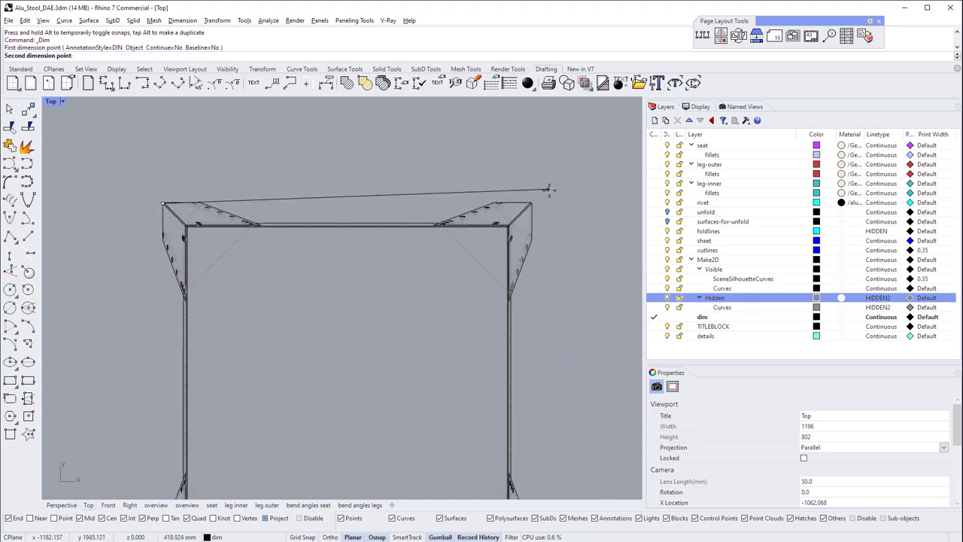
scroll(531, 203, up, 3)
click(531, 203)
scroll(509, 226, down, 3)
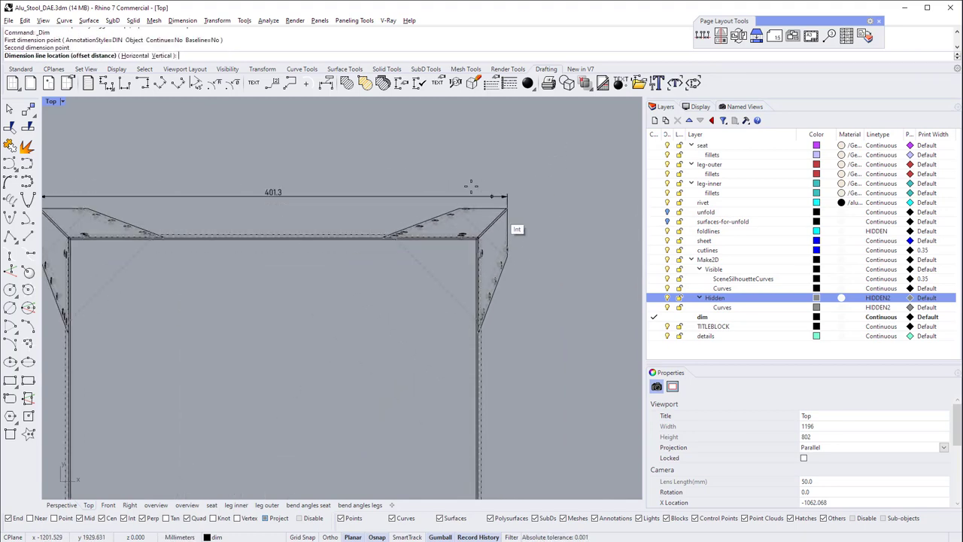
click(379, 158)
scroll(369, 193, down, 3)
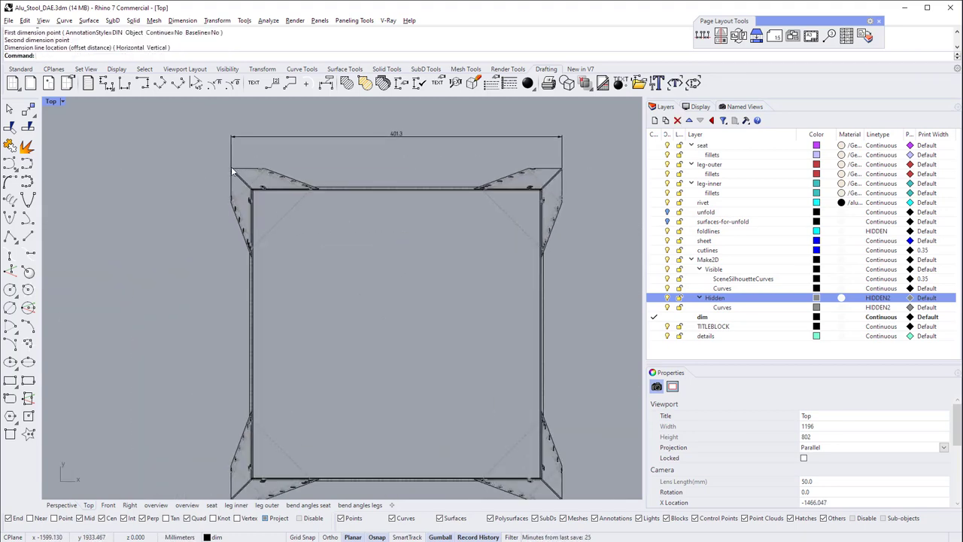
- Dimension the overall depth of the plan drawing between its upper and lower outer leg corners, placing the dimension beside it
scroll(234, 169, up, 5)
key(Return)
click(234, 172)
scroll(248, 180, down, 5)
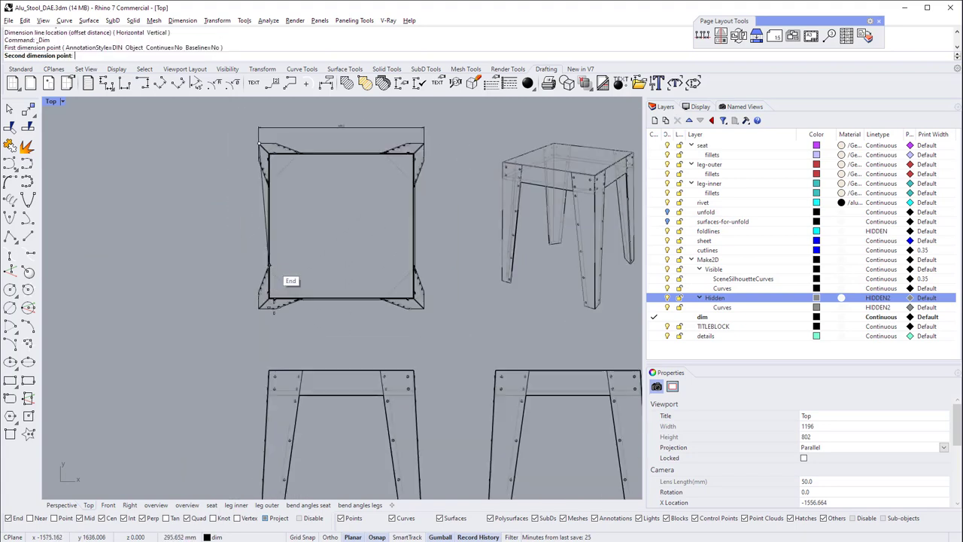
scroll(272, 260, up, 5)
click(275, 251)
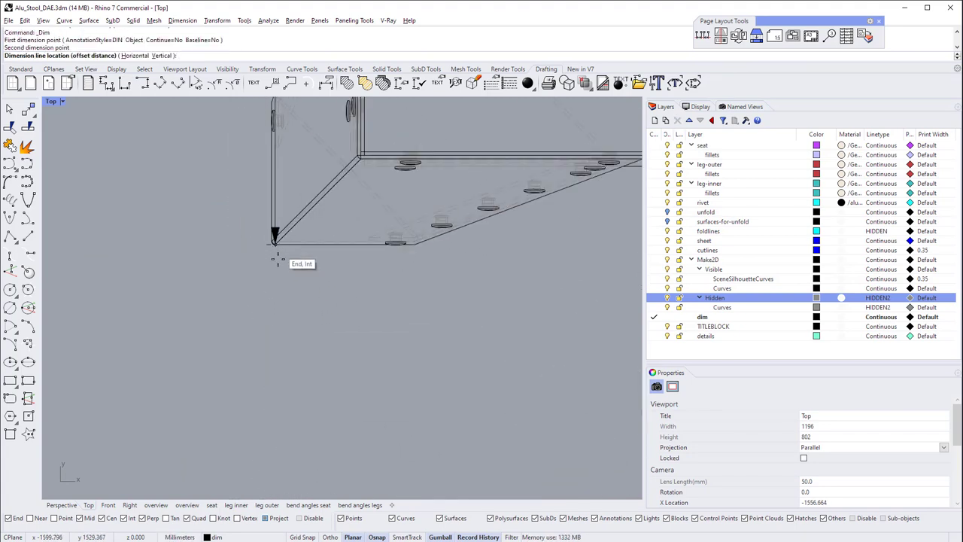
scroll(270, 301, down, 4)
click(246, 256)
- Dimension the stool's overall height on the elevation below the plan, aligning the dimension line with the plan's depth dimension
scroll(246, 253, down, 3)
scroll(246, 253, up, 8)
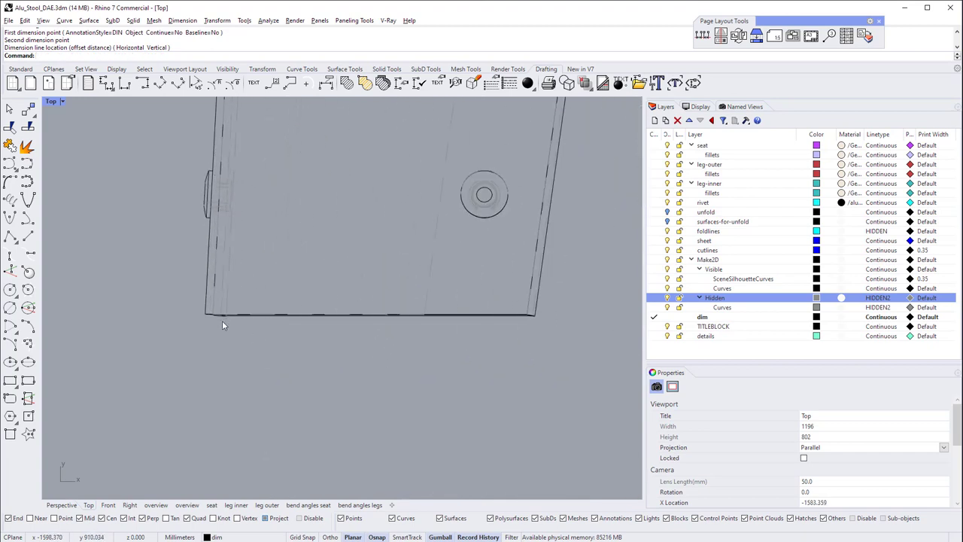
scroll(223, 318, up, 2)
right_click(230, 311)
click(228, 314)
scroll(229, 331, down, 4)
scroll(234, 391, down, 2)
scroll(270, 391, up, 7)
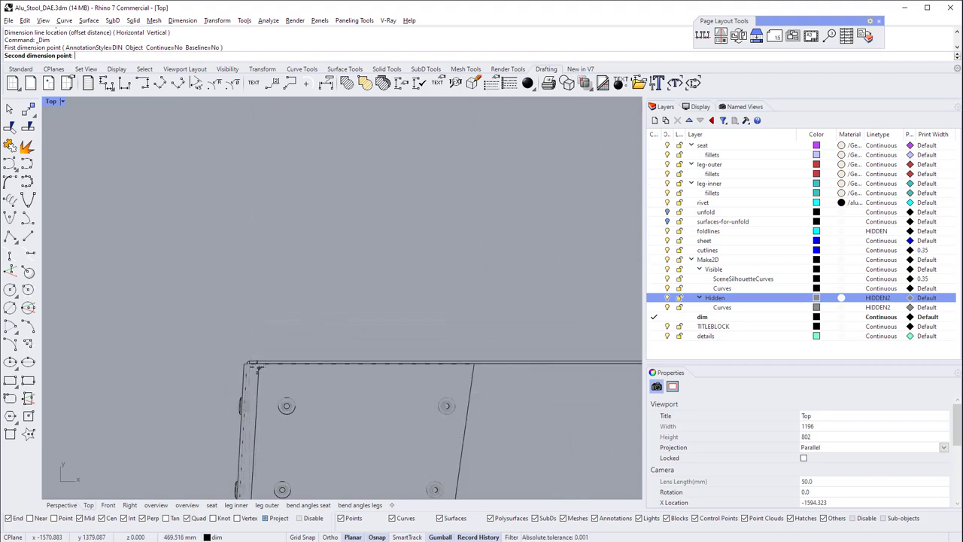
click(250, 364)
scroll(276, 322, down, 4)
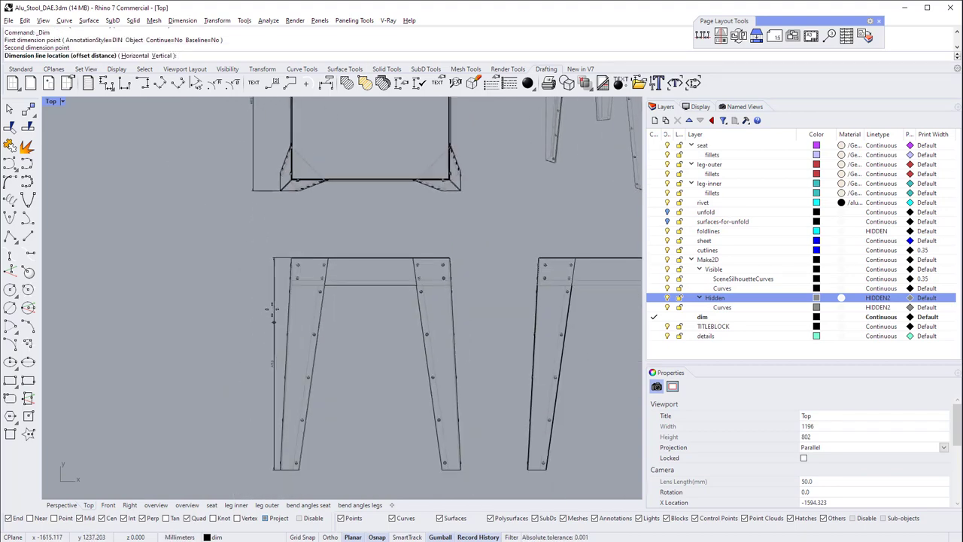
click(253, 192)
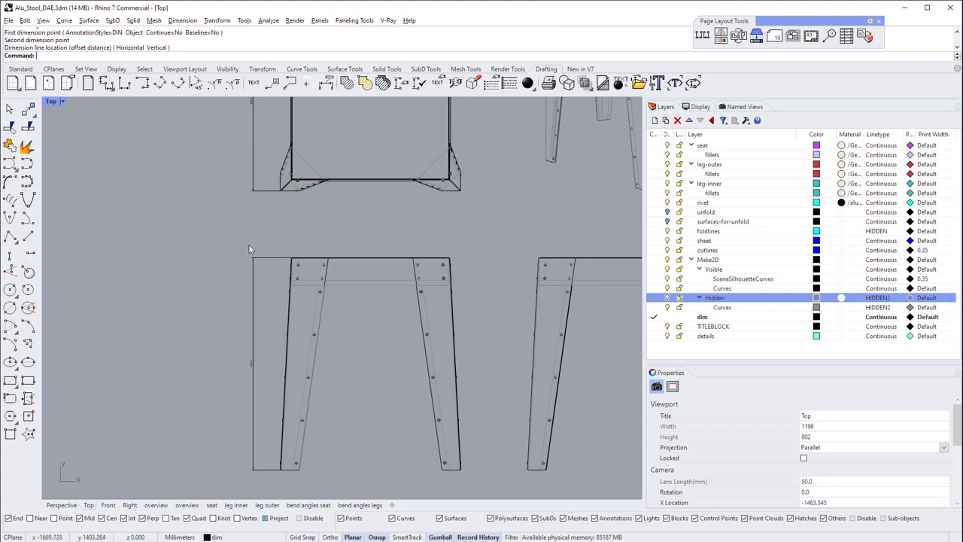
scroll(250, 252, down, 5)
scroll(286, 241, up, 3)
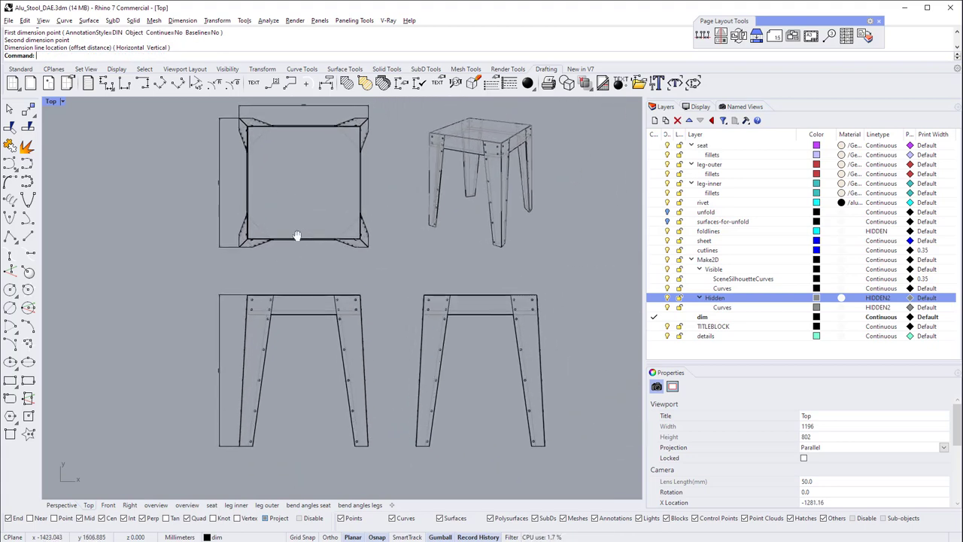
right_drag(299, 230, 288, 246)
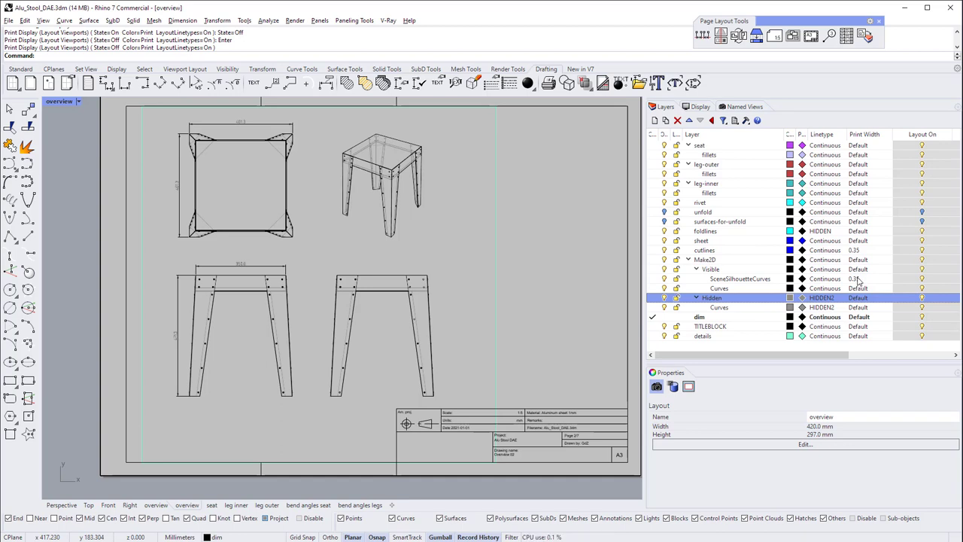
- In the overview layout, turn on print display to examine the line weights and hidden lines at a leg corner of the plan
right_drag(265, 143, 278, 173)
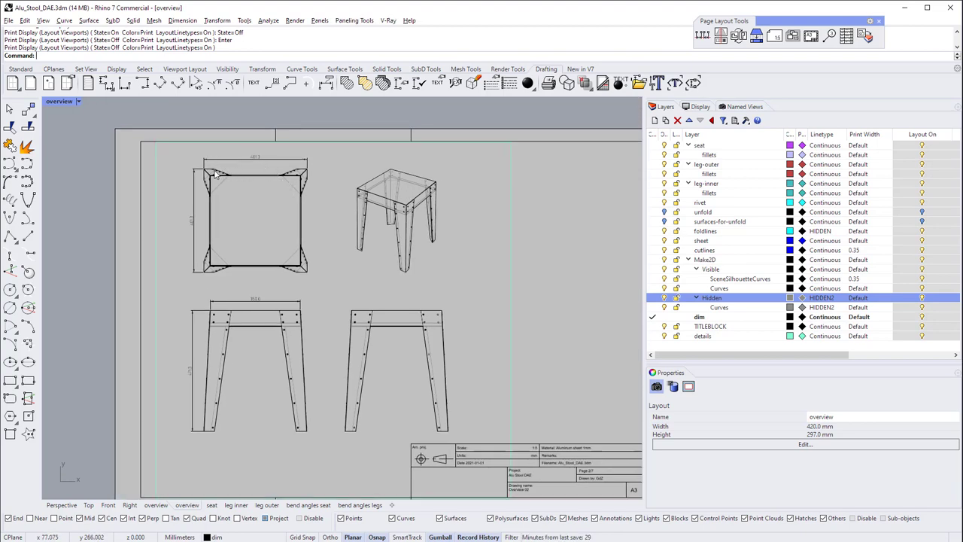
scroll(216, 173, up, 10)
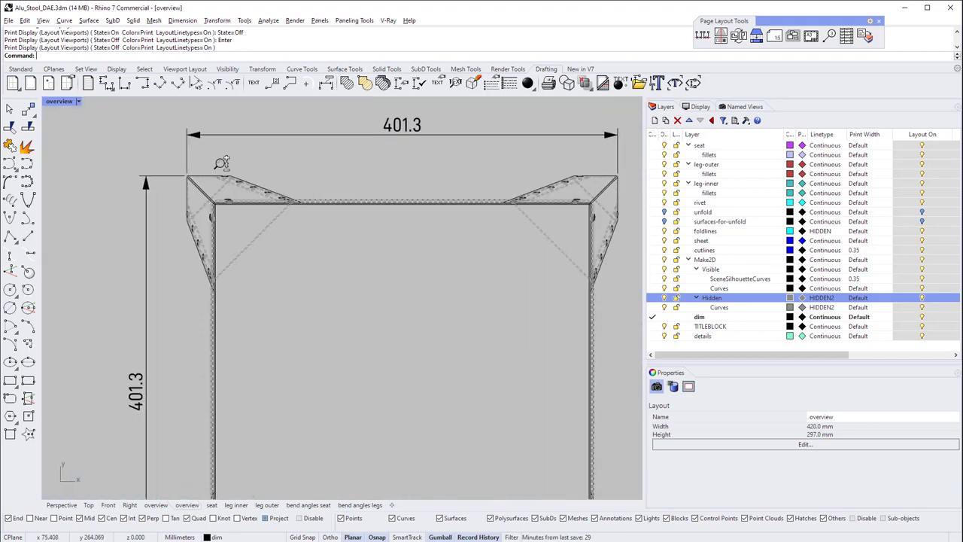
scroll(220, 179, up, 8)
scroll(254, 177, down, 3)
scroll(257, 181, down, 1)
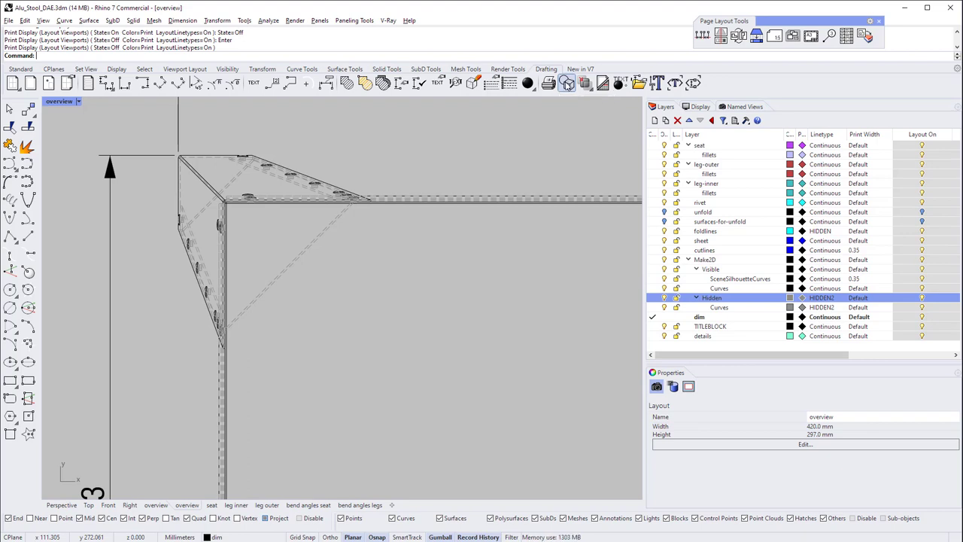
click(568, 85)
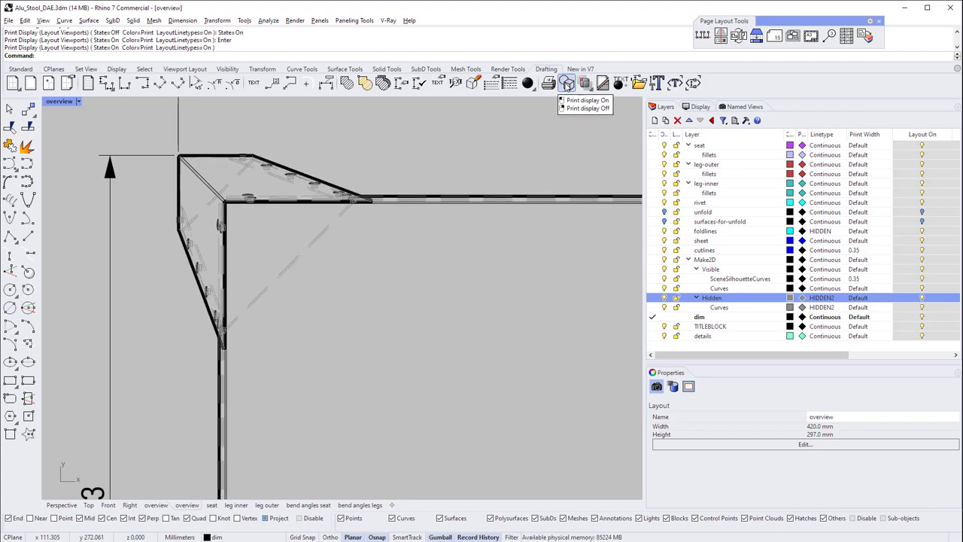
- Turn print display off and open the Print display button's definition to examine its on and off command macros
click(567, 86)
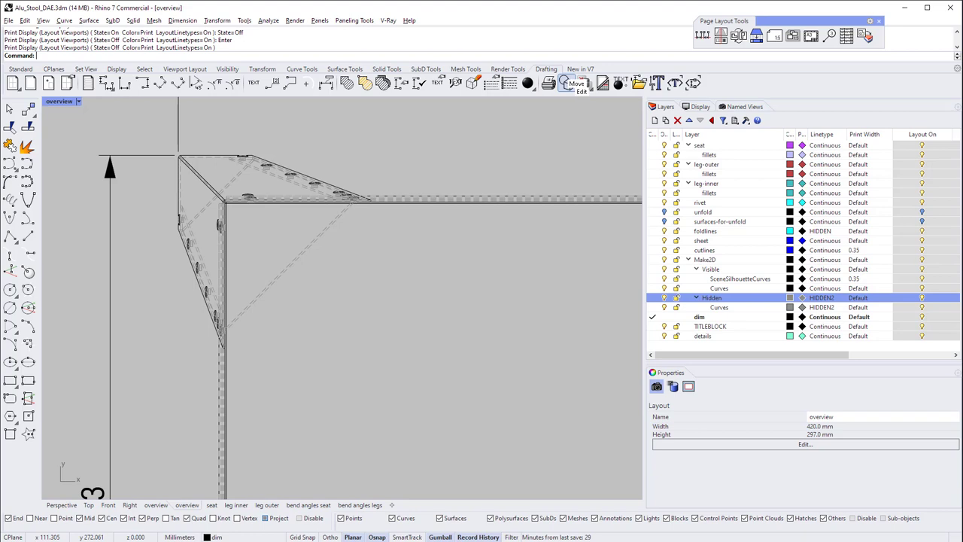
shift+right_click(566, 83)
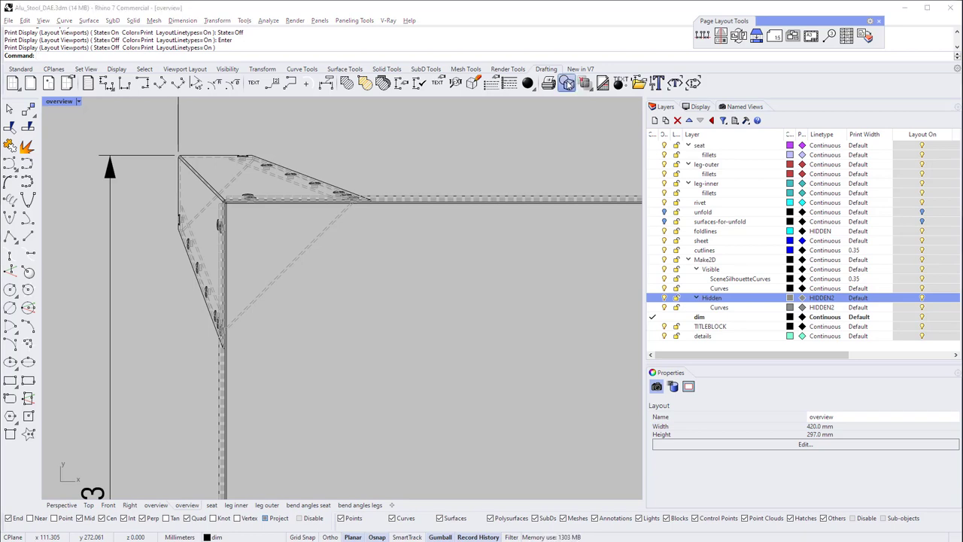
click(391, 273)
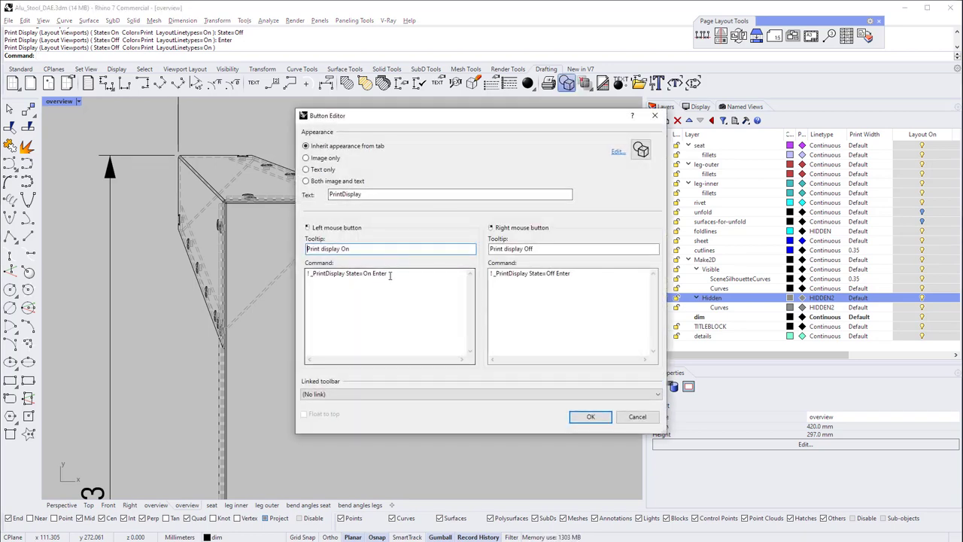
drag(388, 273, 302, 285)
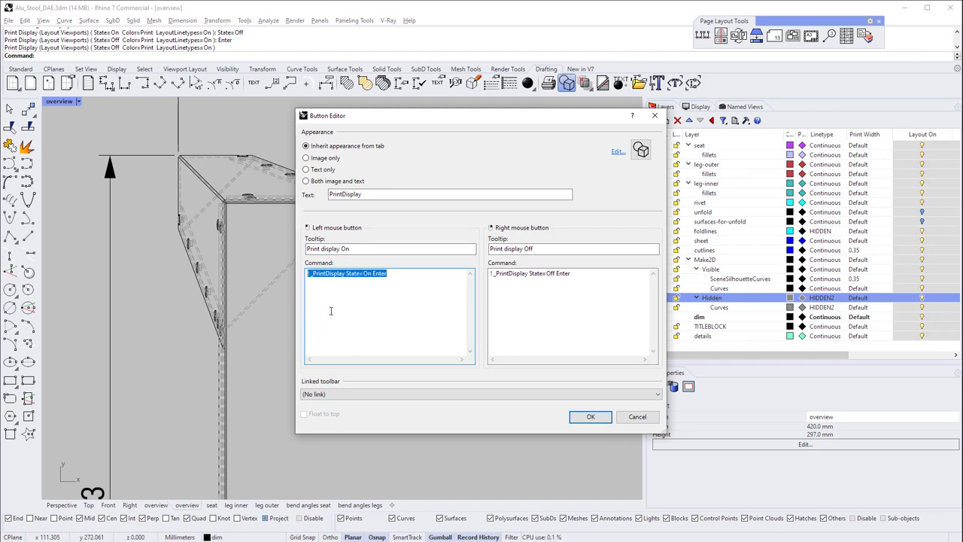
click(339, 302)
click(307, 274)
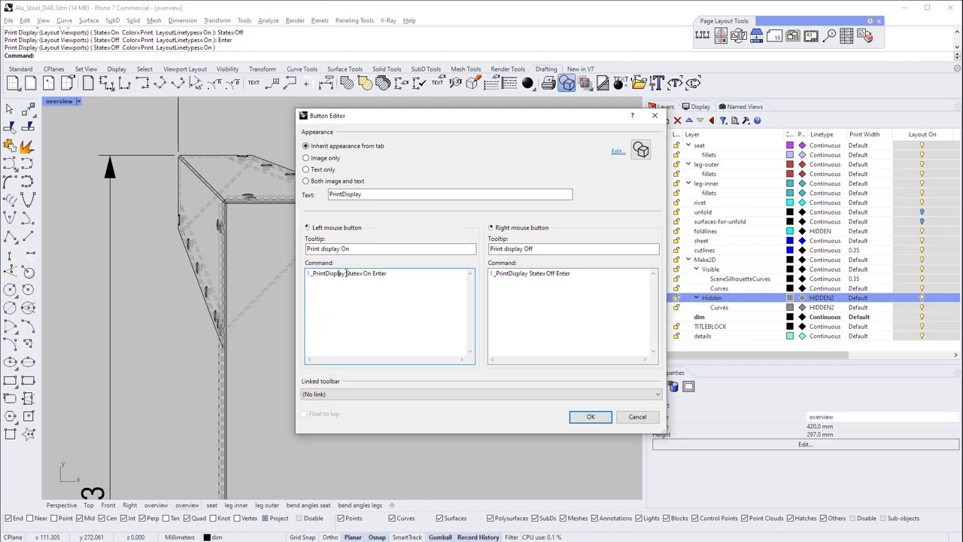
text(!)
click(590, 417)
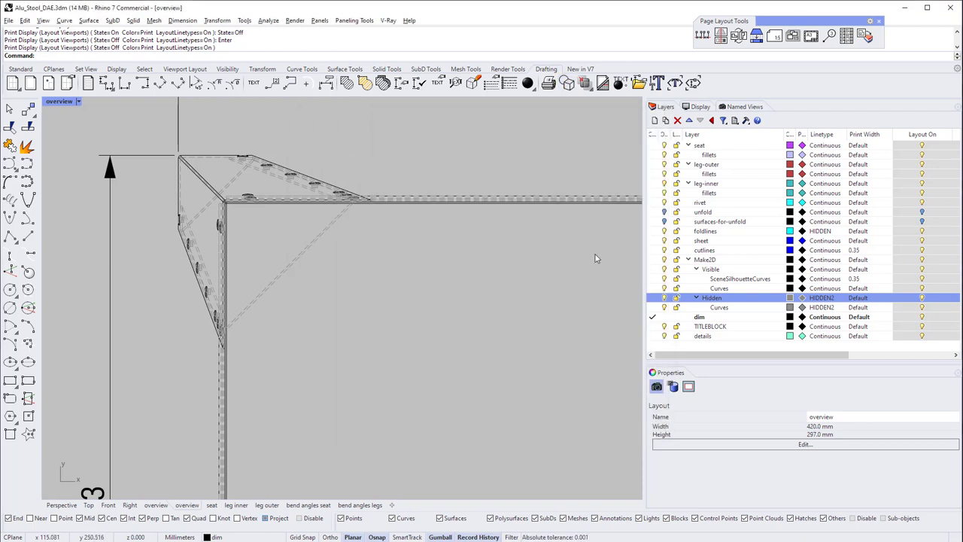
- Turn print display back on and examine the line weights of the dimensioned views in the overview layout
click(567, 83)
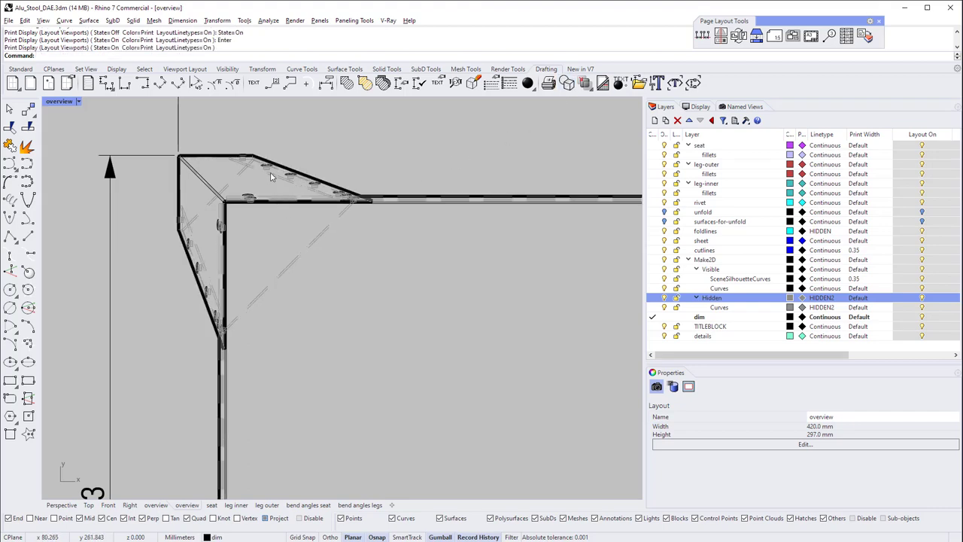
scroll(260, 205, down, 5)
scroll(261, 262, down, 3)
scroll(269, 234, up, 3)
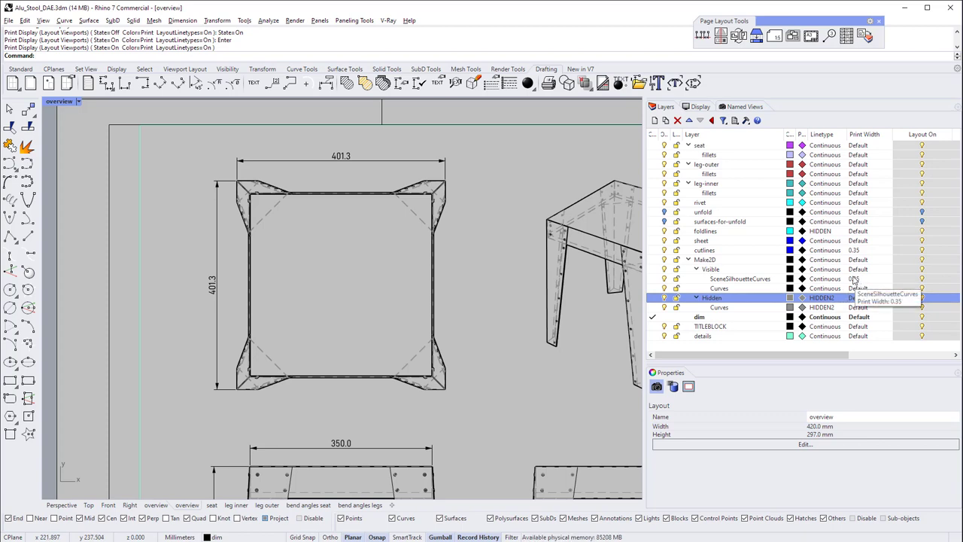
right_drag(439, 300, 395, 236)
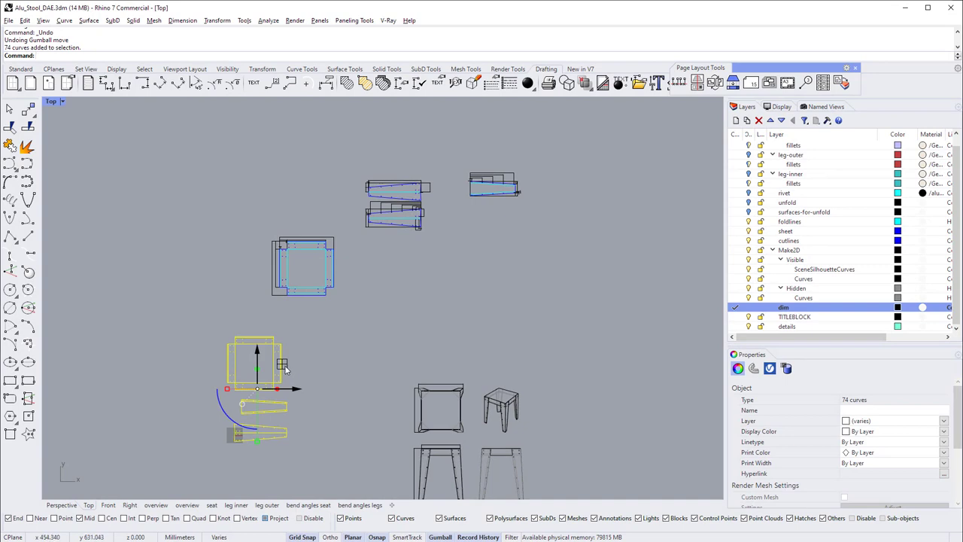
- Move the selected seat and leg flat patterns to the free space beside the dimensioned flat patterns
drag(285, 367, 585, 216)
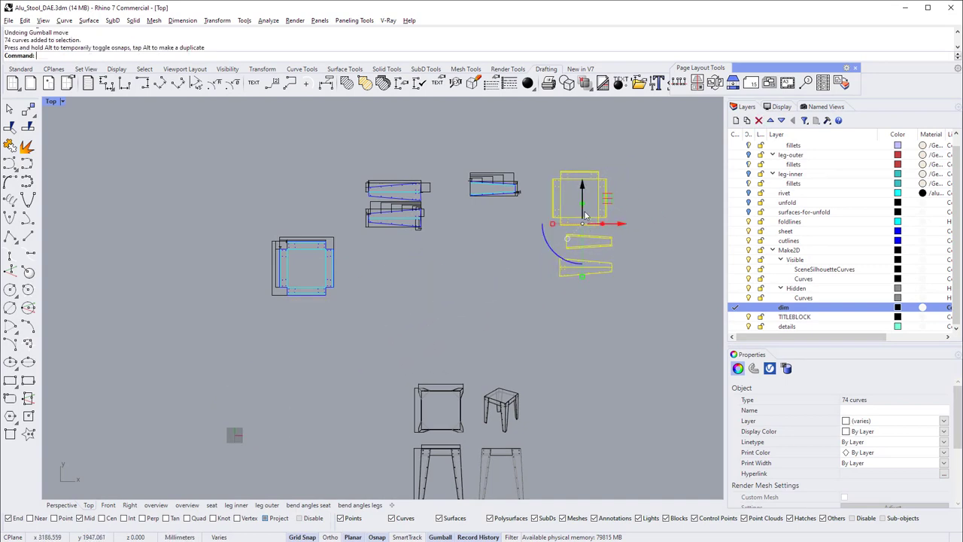
click(615, 171)
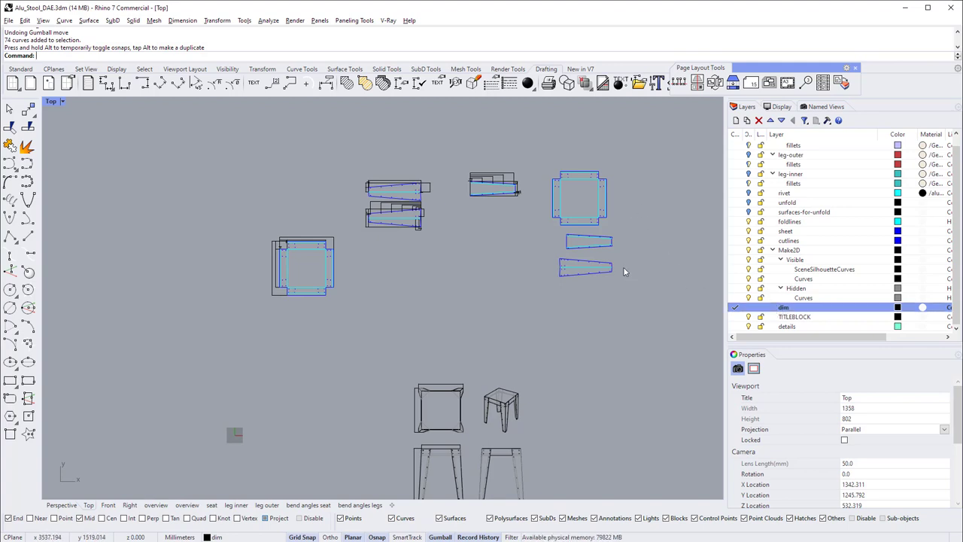
- Dimension the moved seat flat pattern's overall height and overall width, placing the dimension lines outside the outline
scroll(621, 173, up, 8)
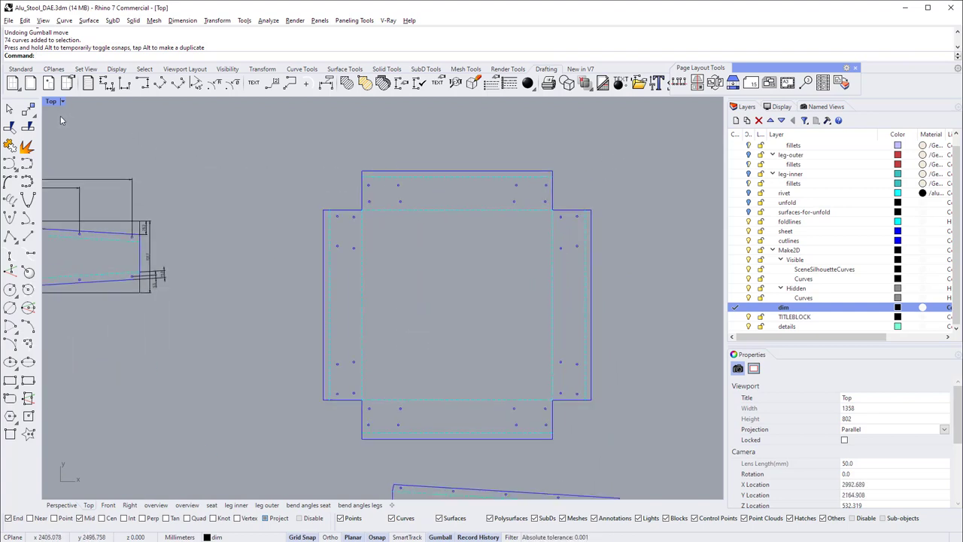
click(106, 83)
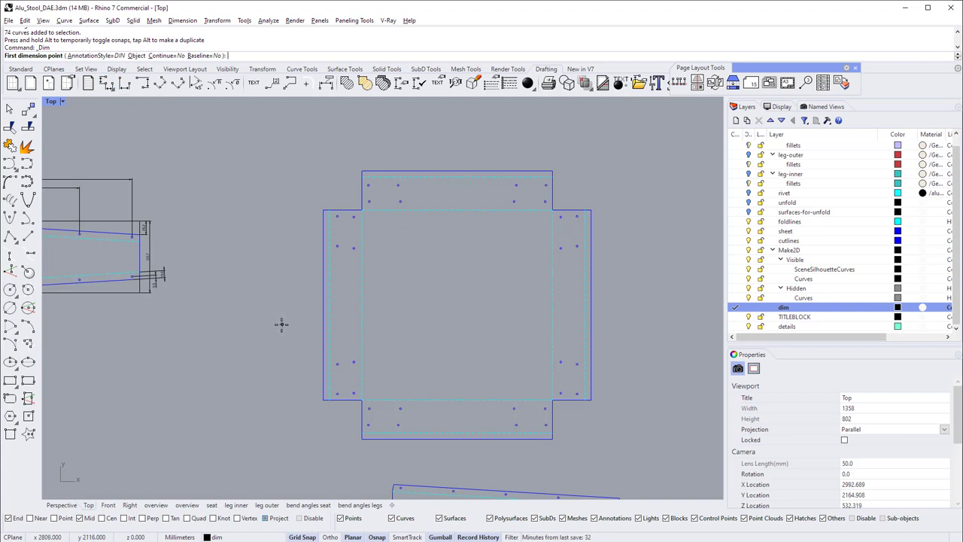
click(361, 438)
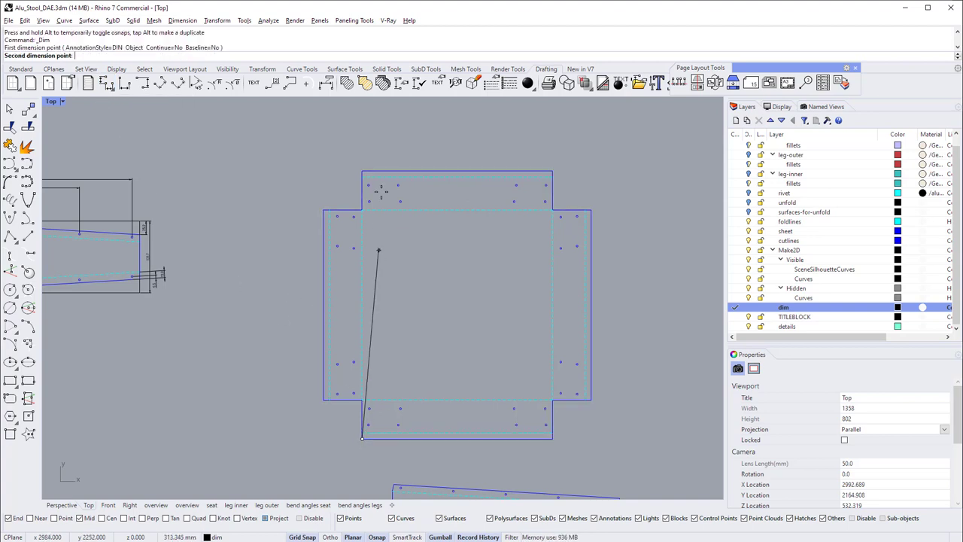
click(362, 172)
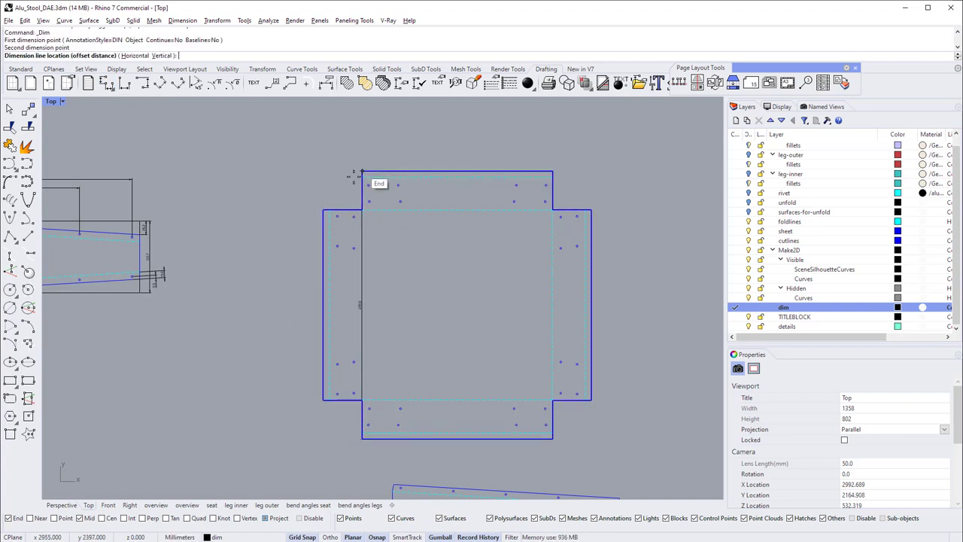
click(289, 254)
key(Return)
click(323, 210)
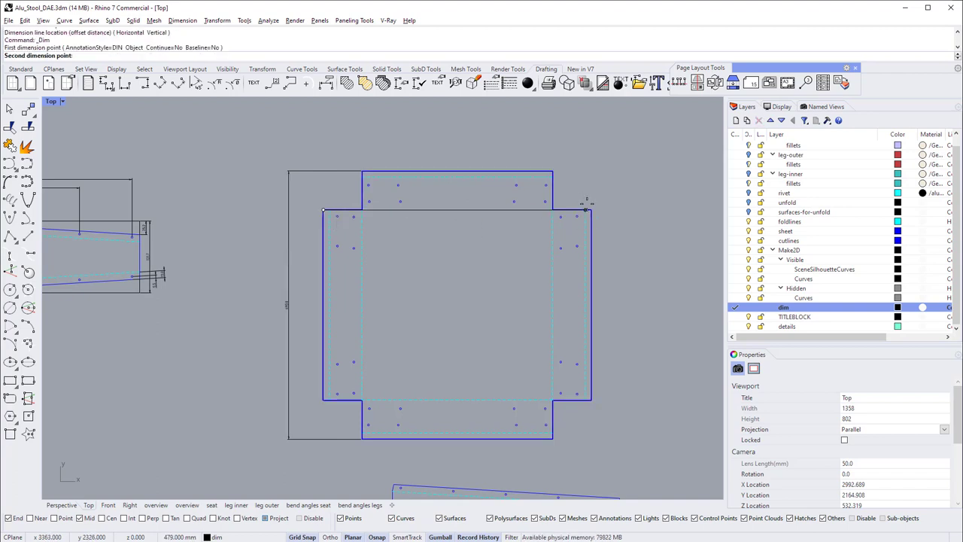
click(591, 210)
click(551, 135)
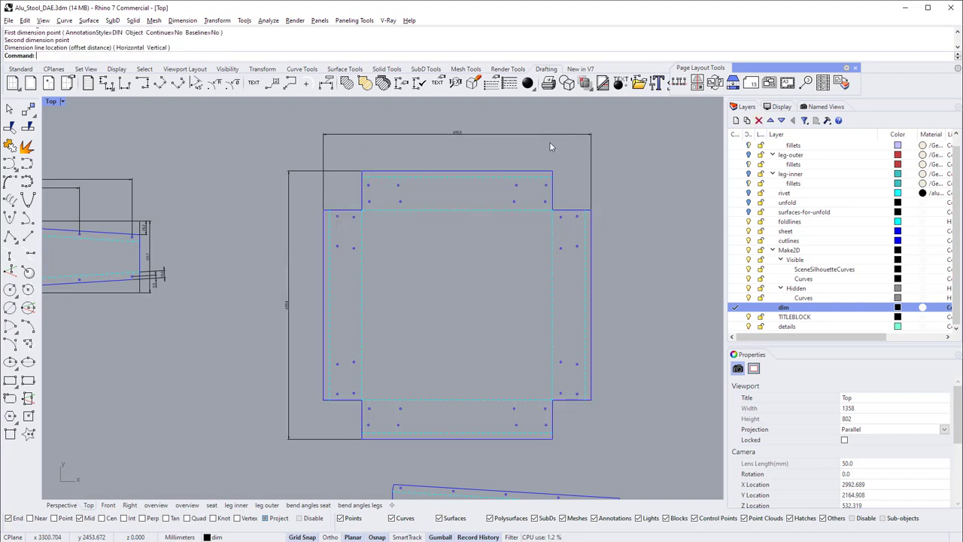
- Dimension vertically from the seat pattern's upper edge to the notch corner and to the first fold line, inside the overall height dimension
key(Return)
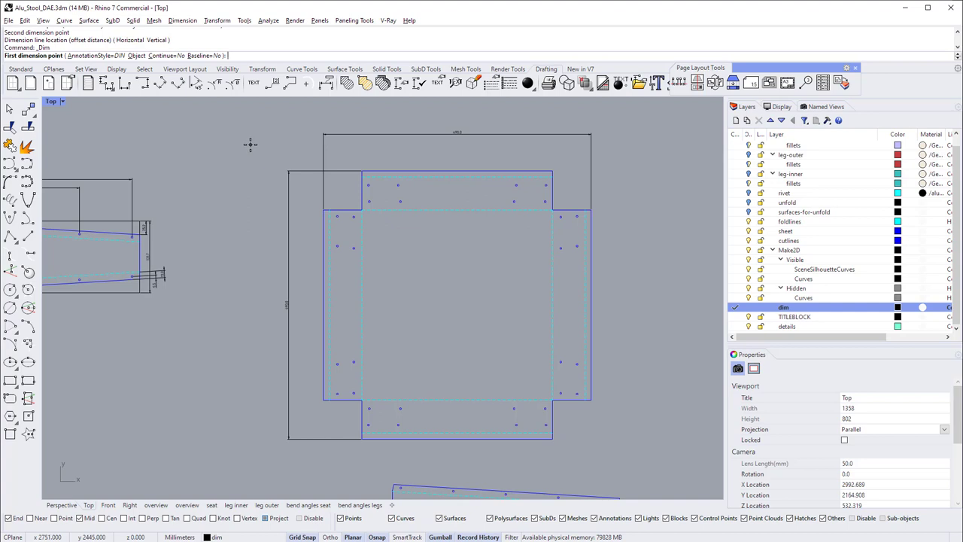
scroll(365, 199, up, 5)
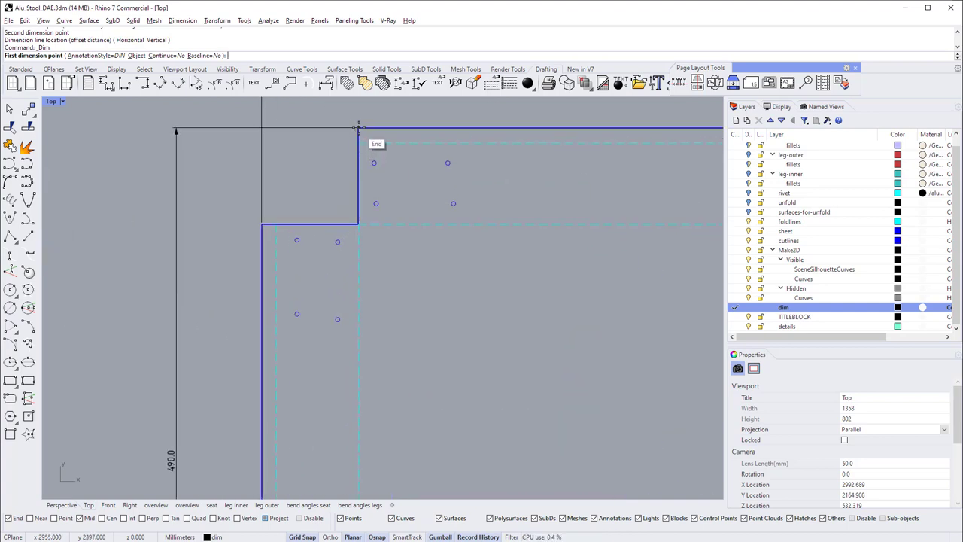
click(358, 130)
click(359, 223)
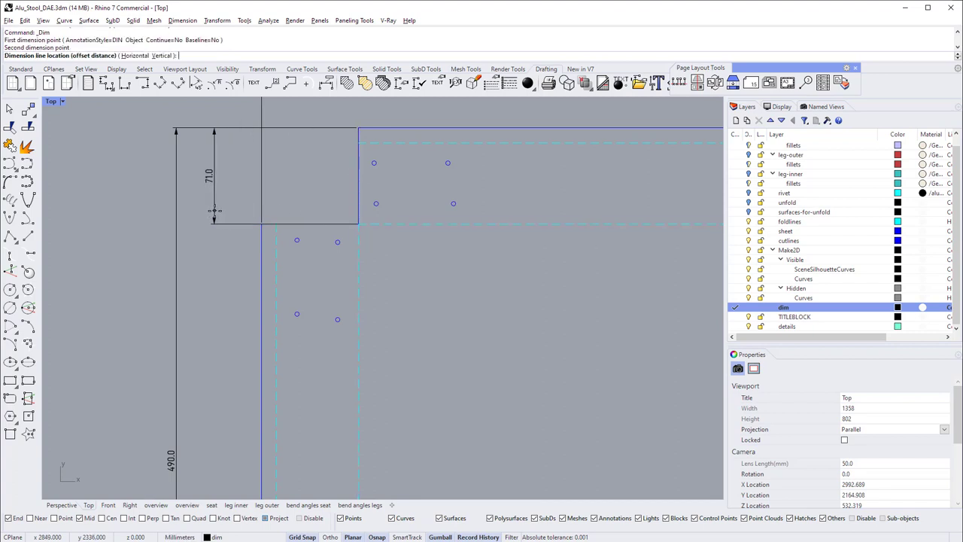
click(214, 175)
right_click(361, 142)
click(358, 129)
click(358, 143)
click(246, 167)
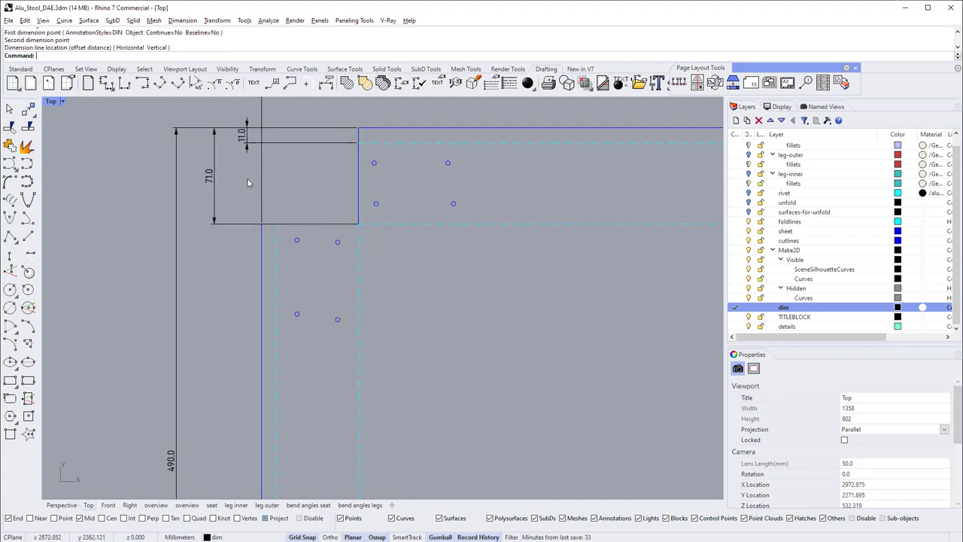
- Dimension horizontally from the seat pattern's outer side edge to the notch corner and to the first fold line, below the overall width dimension
scroll(279, 209, down, 3)
right_click(280, 205)
click(277, 208)
click(337, 210)
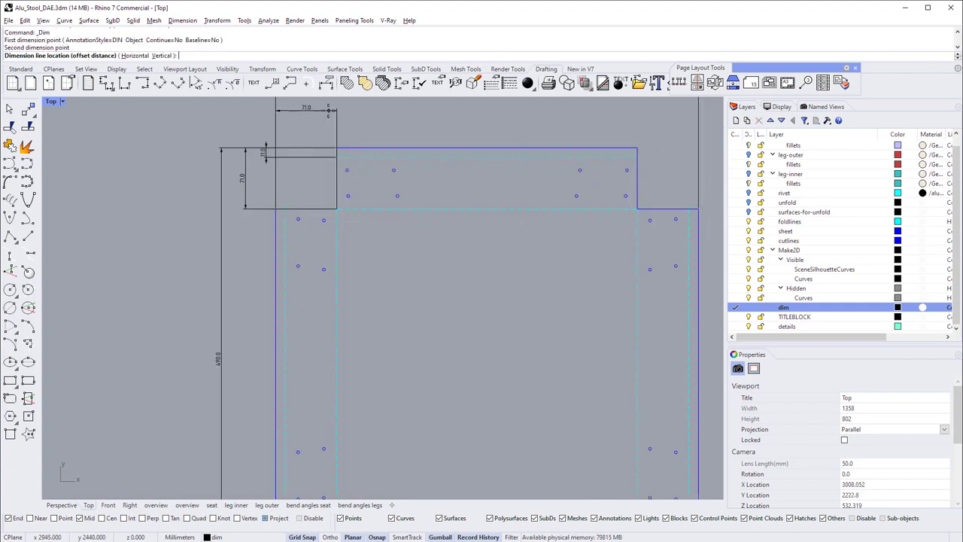
click(328, 110)
right_click(328, 113)
right_drag(329, 153, 315, 220)
click(268, 276)
click(271, 276)
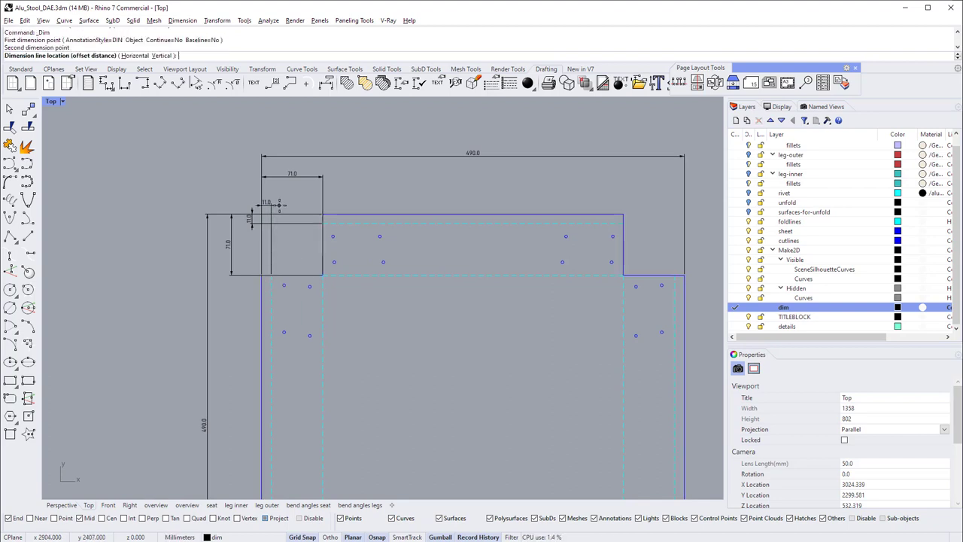
click(279, 205)
scroll(301, 225, down, 5)
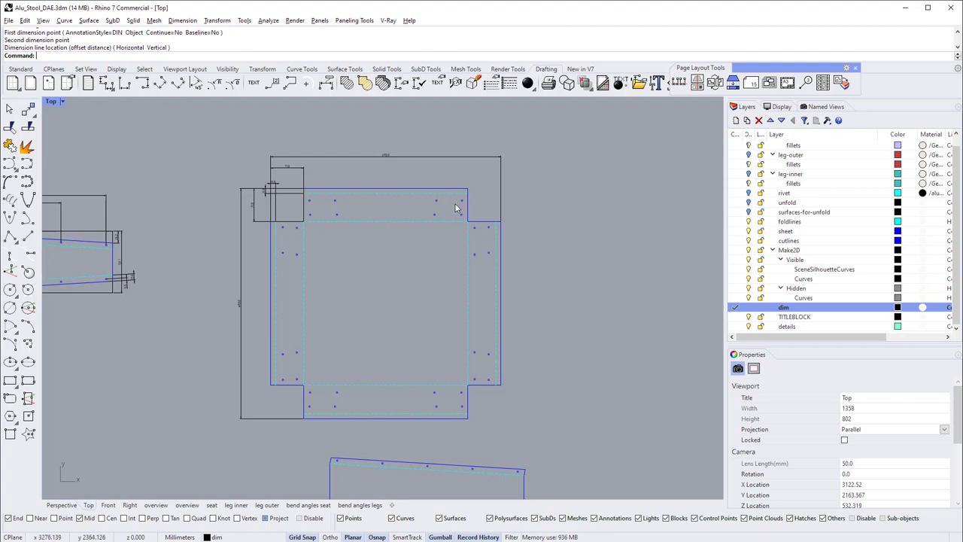
scroll(452, 207, down, 3)
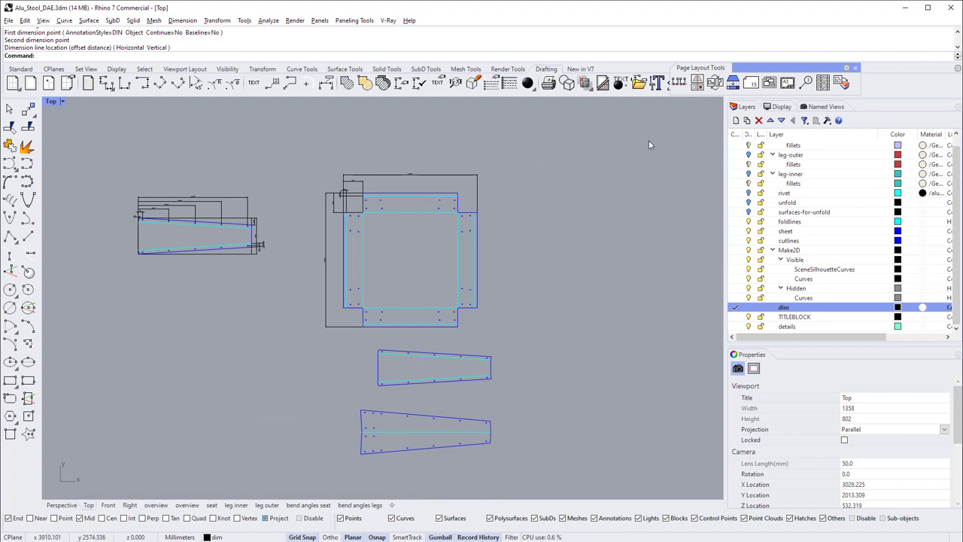
- Turn on the seat, leg-outer and leg-inner layers to show the 3D stool
click(750, 146)
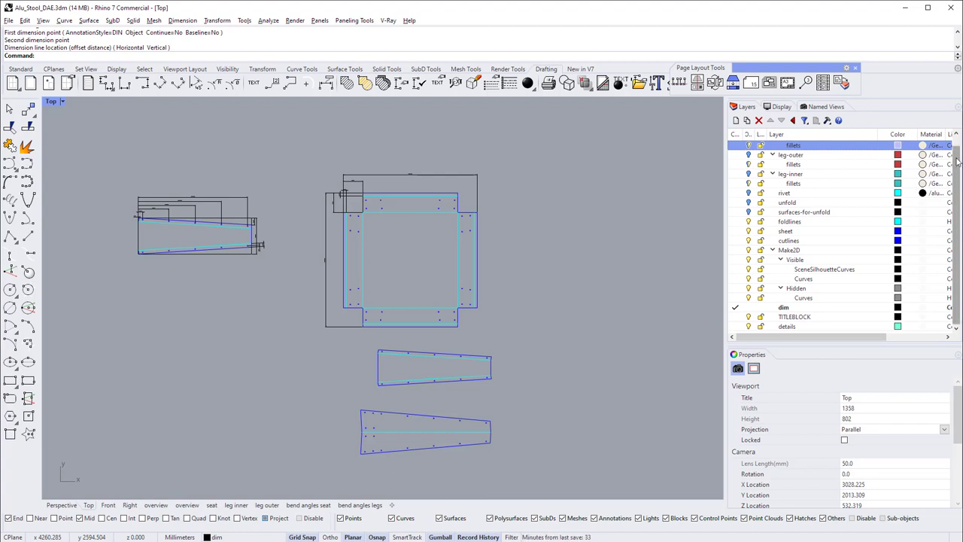
scroll(903, 162, up, 1)
click(749, 165)
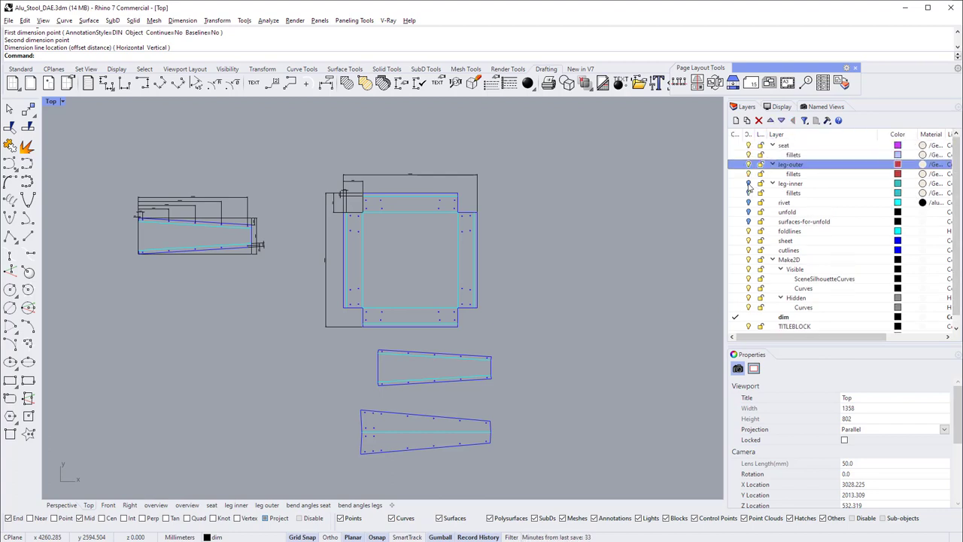
click(747, 185)
click(747, 204)
click(749, 214)
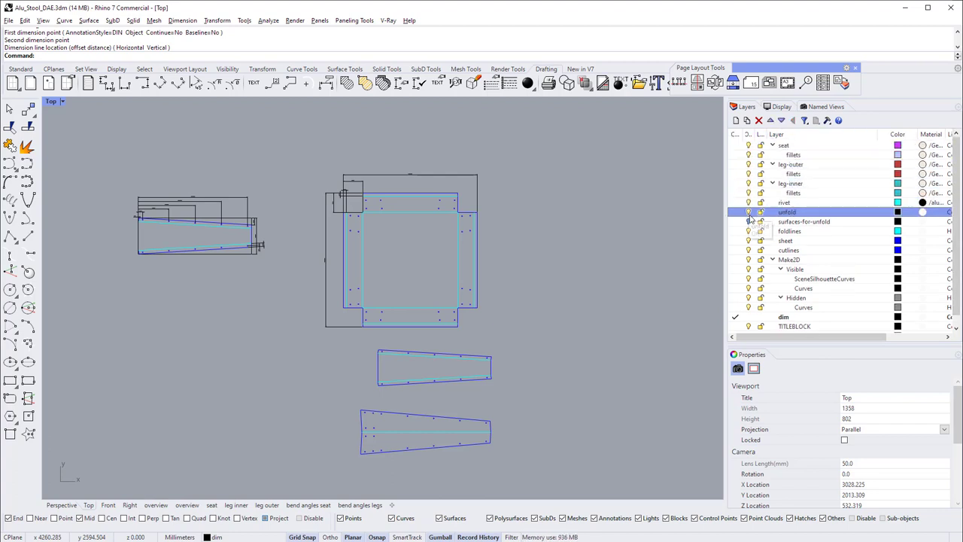
- Examine the rivet holes where an outer leg overlaps the seat flange on the 3D stool in perspective
key(ctrl+F3)
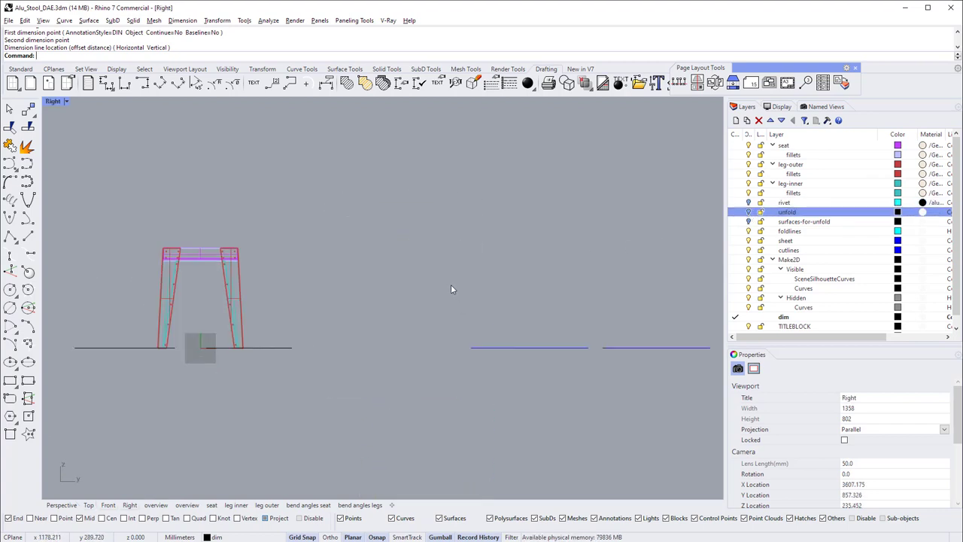
key(ctrl+F4)
right_drag(376, 213, 243, 237)
scroll(235, 223, up, 5)
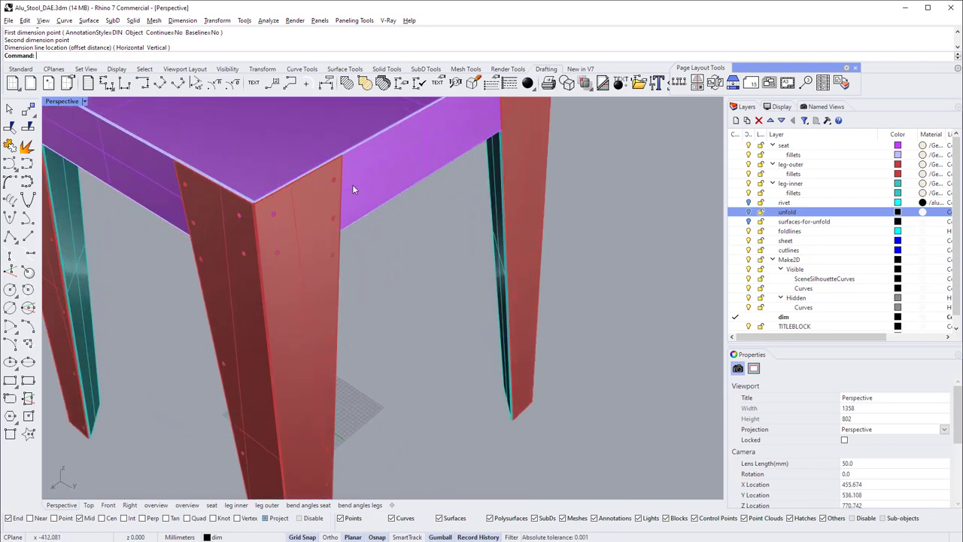
right_drag(347, 170, 345, 215)
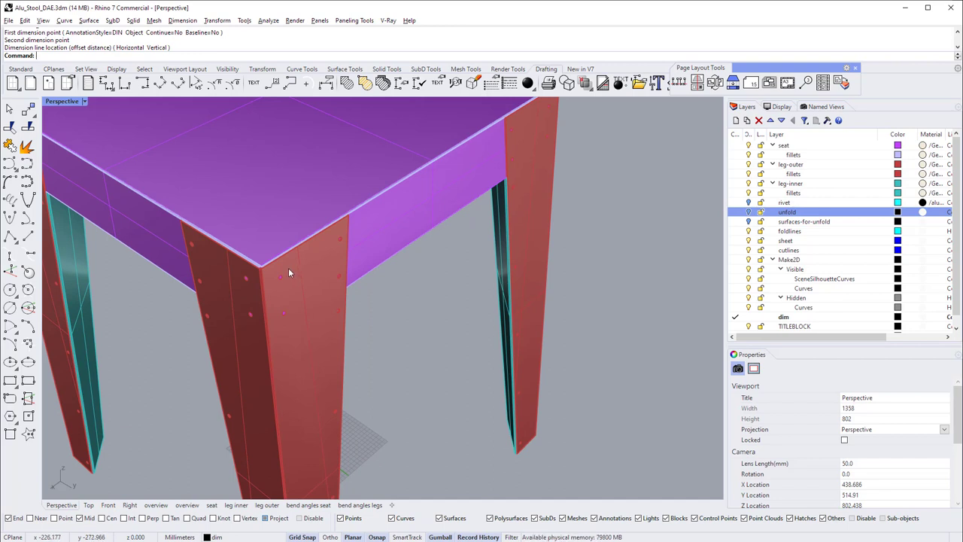
right_drag(366, 244, 423, 238)
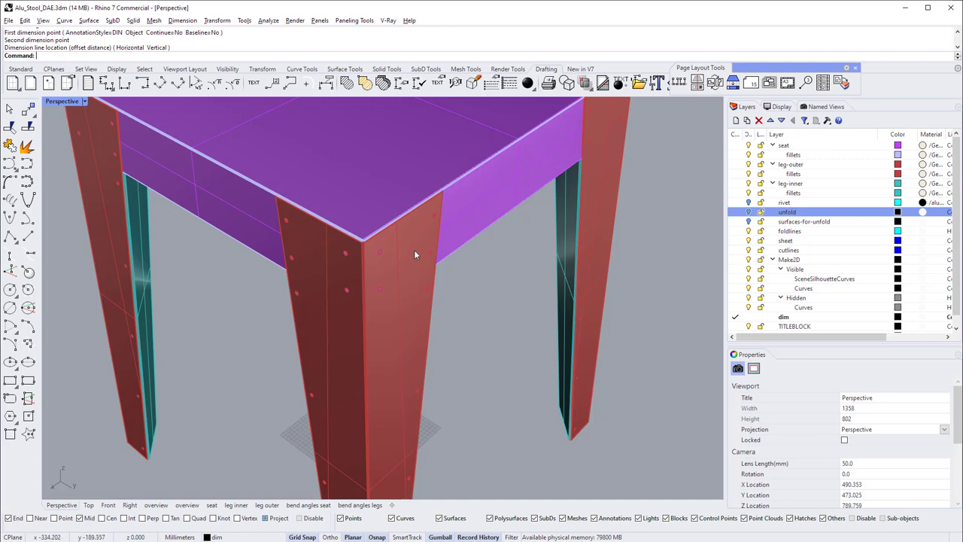
scroll(416, 255, down, 5)
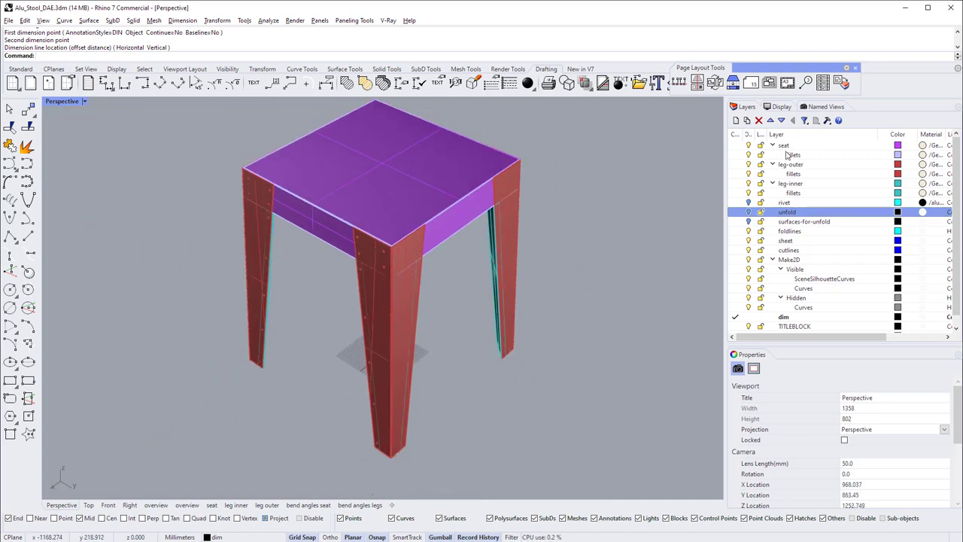
- Hide the seat, leg-outer and leg-inner layers and return to the flat patterns in the top view
click(748, 145)
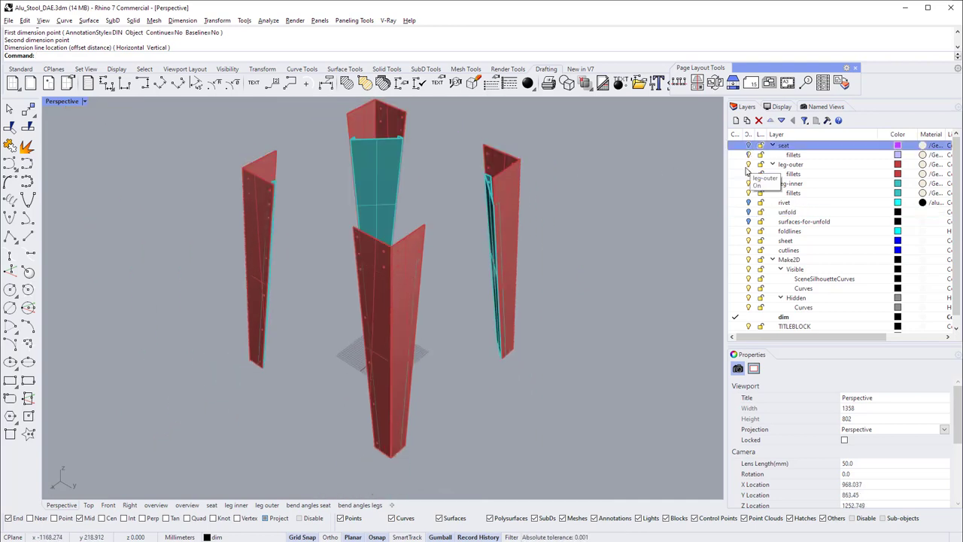
click(749, 164)
click(749, 183)
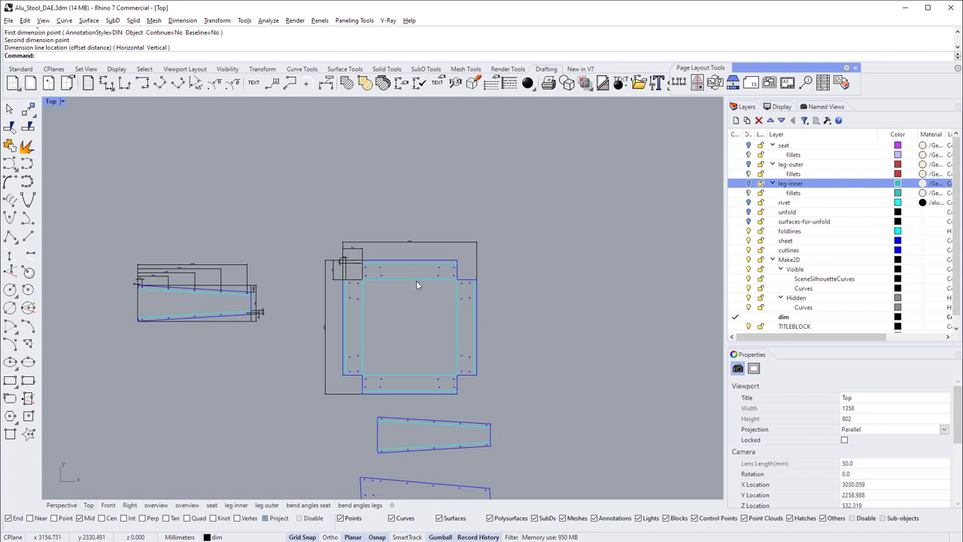
- Examine the rivet-hole dimensions and the bounding rectangle on the lower of the two already dimensioned outer leg flat patterns
right_drag(408, 383, 420, 257)
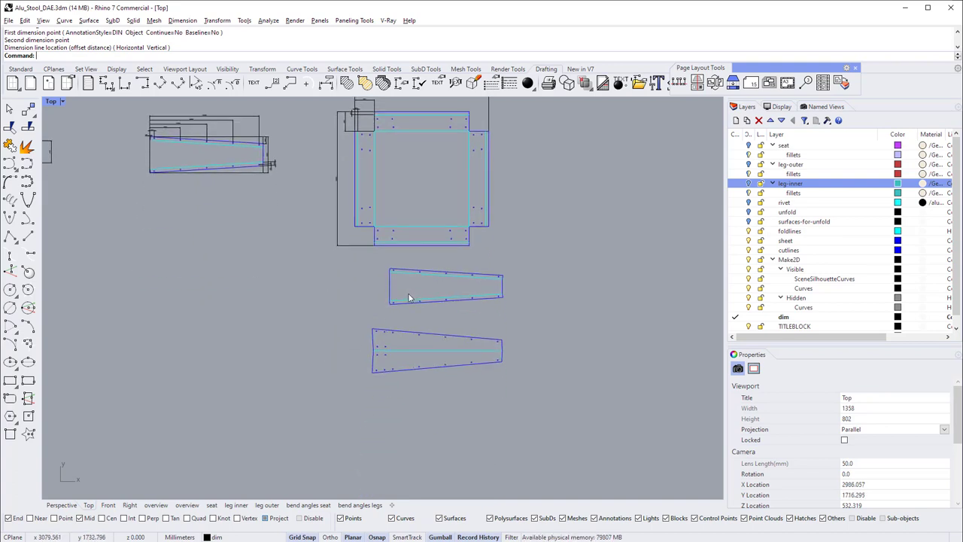
right_drag(358, 287, 459, 327)
scroll(430, 299, down, 3)
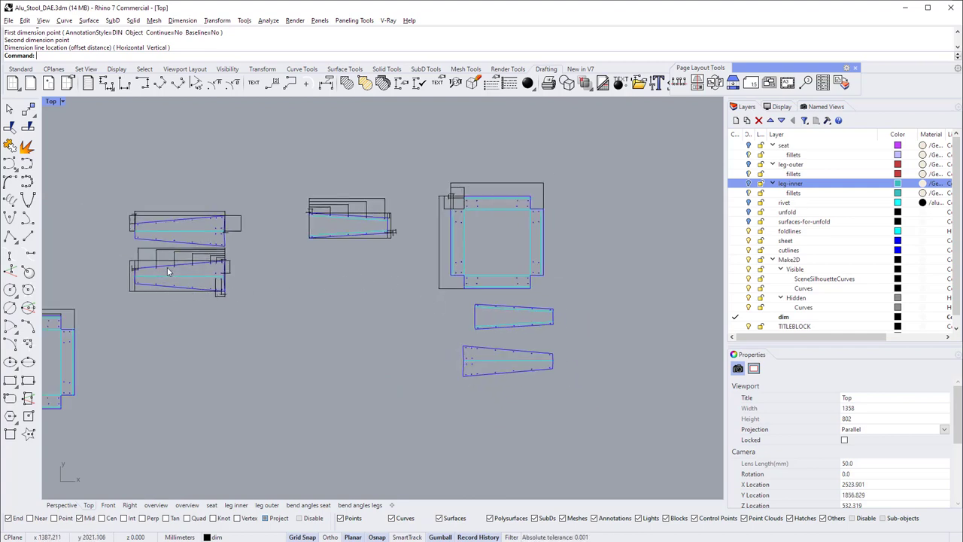
scroll(164, 284, up, 10)
right_drag(361, 248, 490, 224)
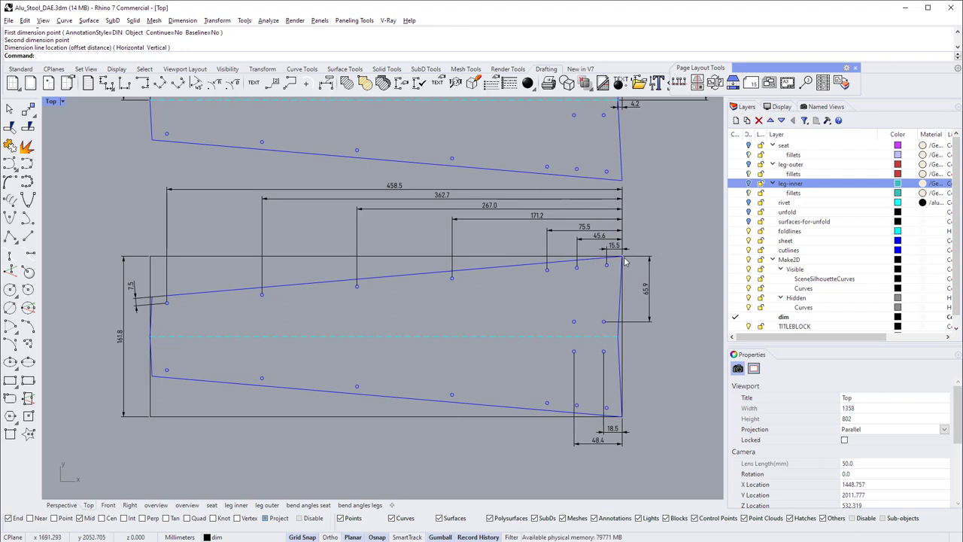
click(185, 257)
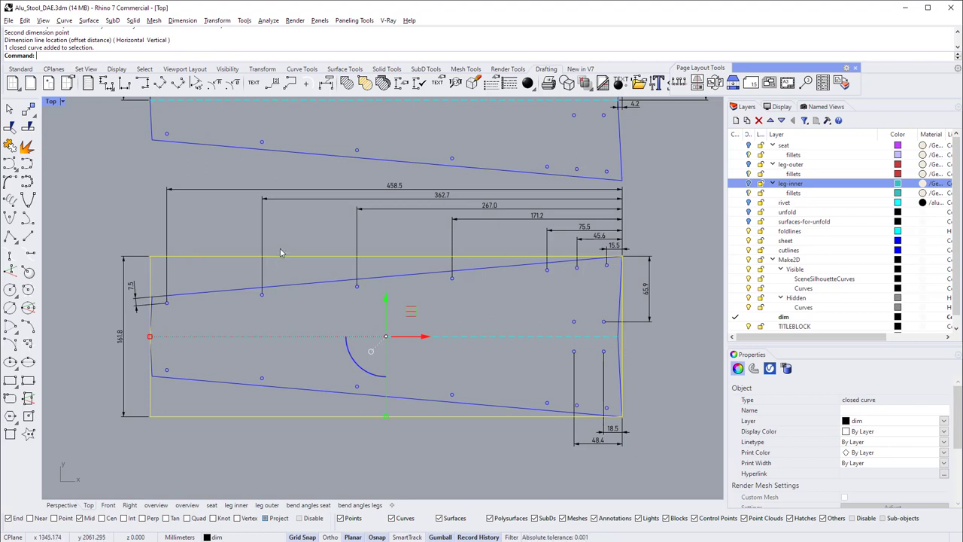
scroll(285, 299, down, 3)
- Examine how the upper dimensioned outer leg pattern's overall length, corner offsets and edge distances to the fold line are dimensioned
right_drag(301, 301, 297, 353)
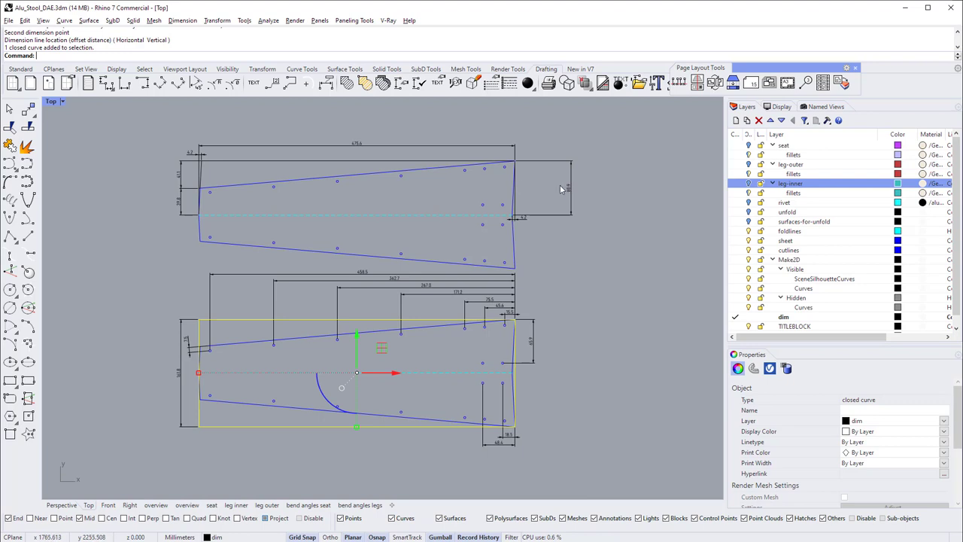
scroll(188, 192, up, 6)
right_drag(269, 238, 275, 246)
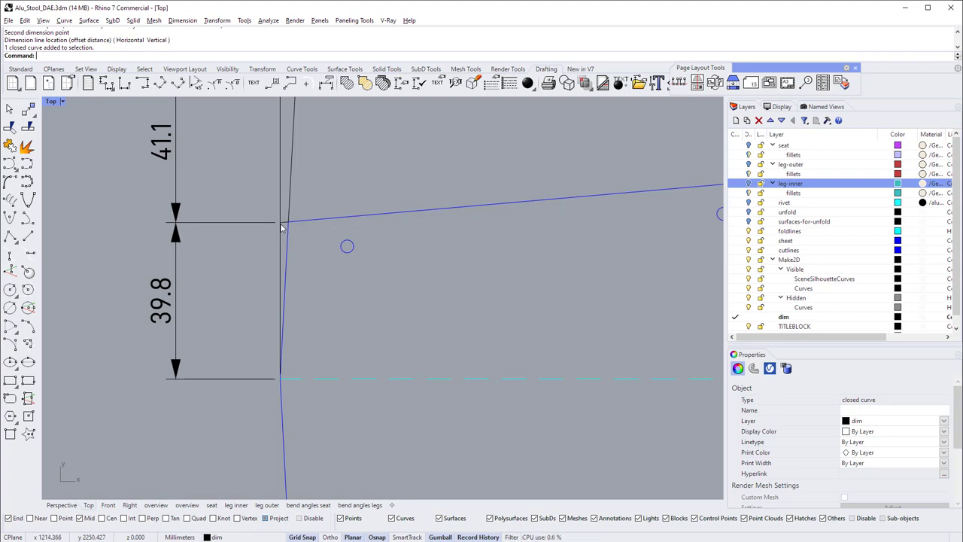
scroll(278, 225, down, 4)
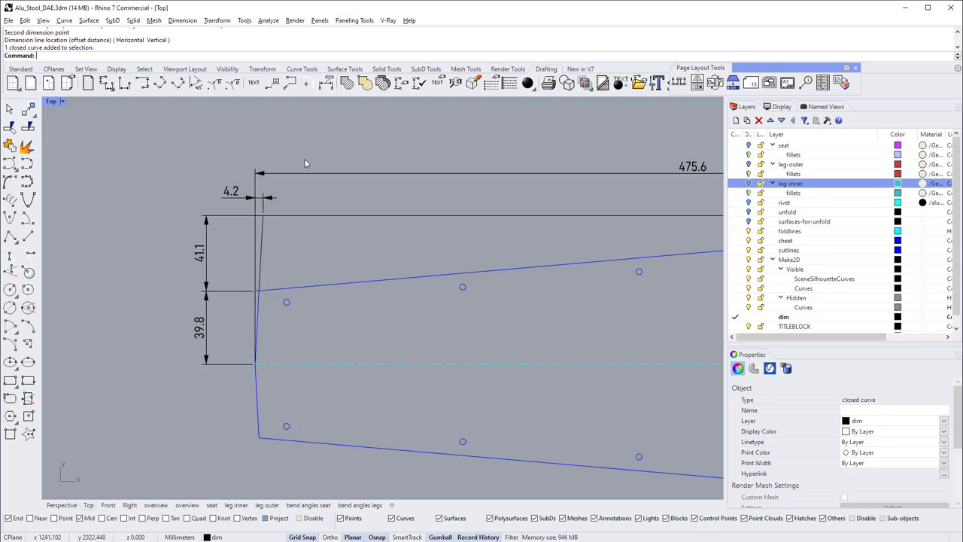
scroll(257, 271, down, 3)
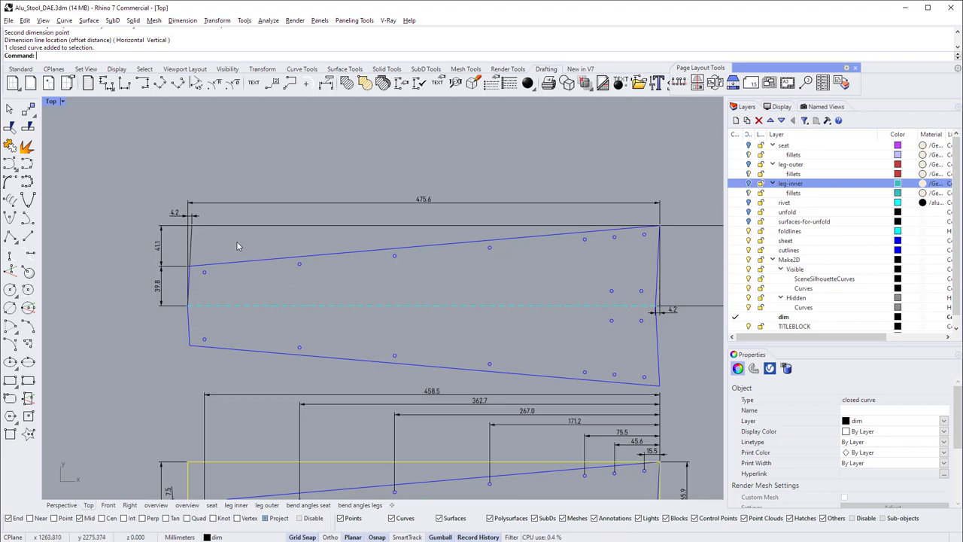
right_drag(245, 346, 214, 241)
right_drag(288, 393, 292, 302)
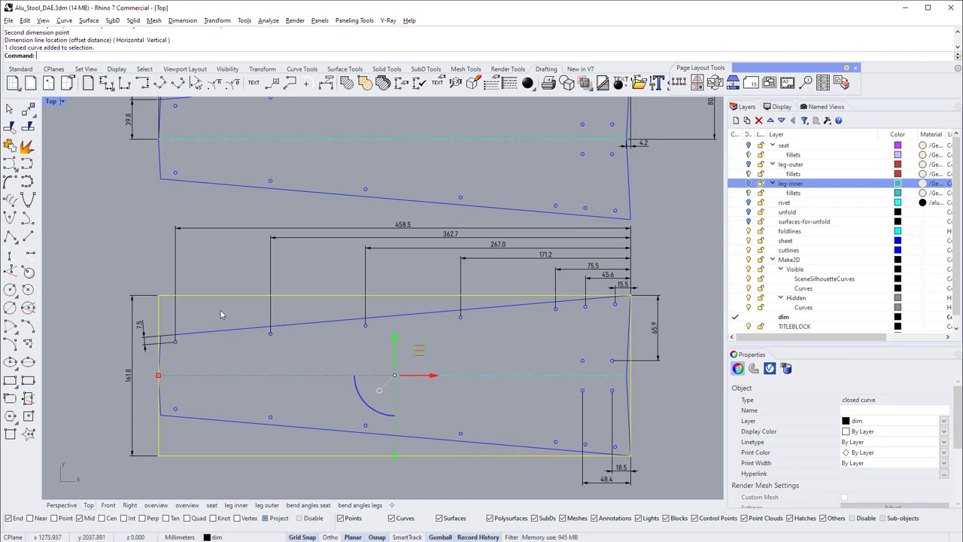
- Dimension horizontally between the first and second rivet holes along the upper edge of the undimensioned inner leg pattern, snapping to quadrants
scroll(220, 316, down, 5)
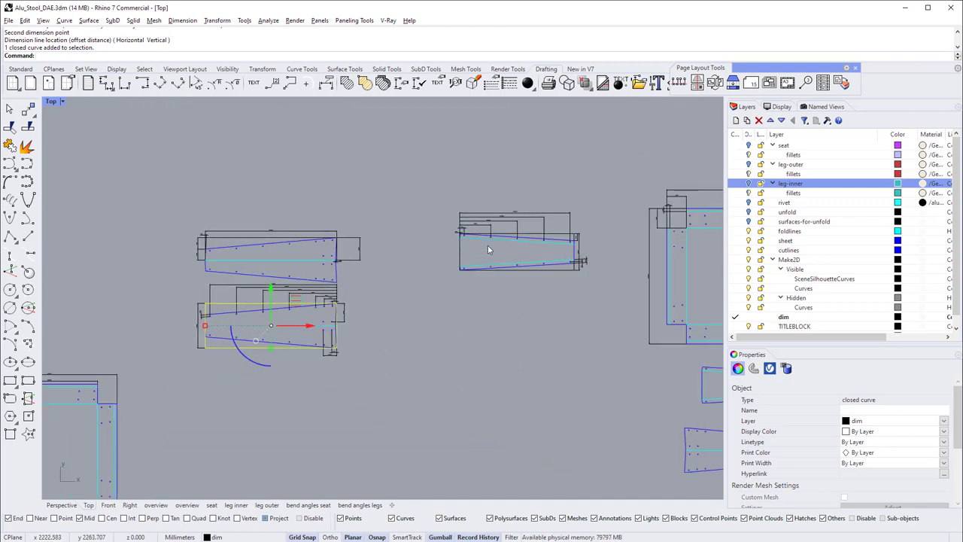
scroll(383, 258, down, 5)
scroll(470, 343, up, 8)
scroll(424, 227, up, 6)
right_drag(338, 226, 175, 230)
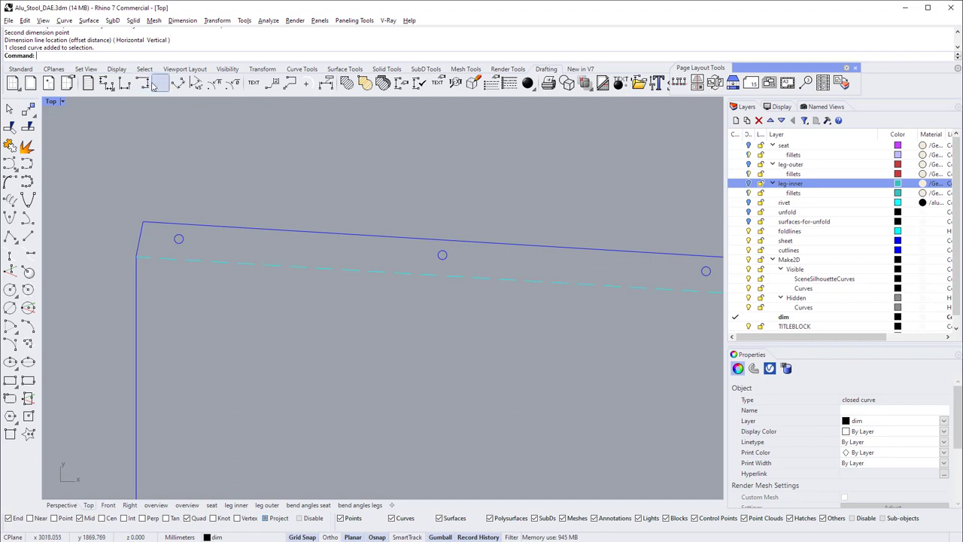
click(126, 85)
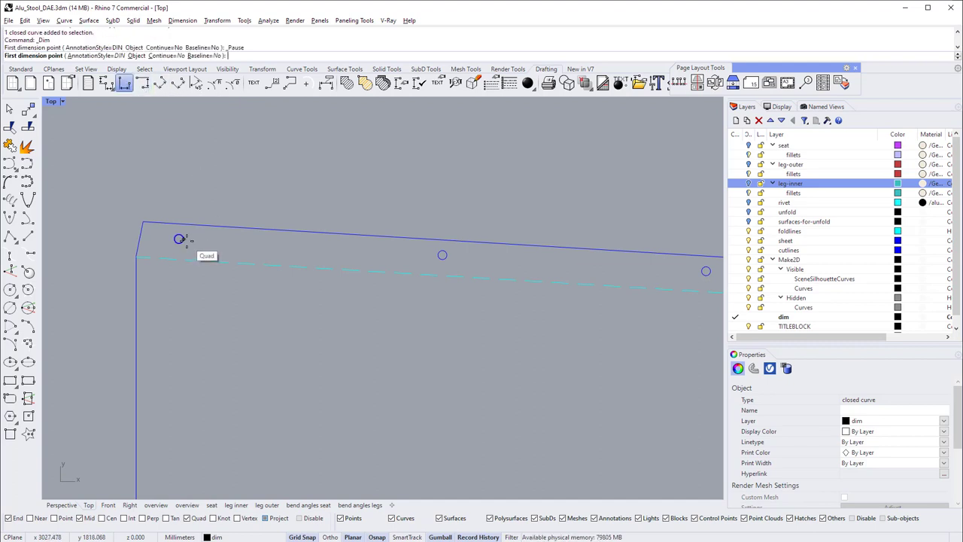
click(178, 239)
click(442, 255)
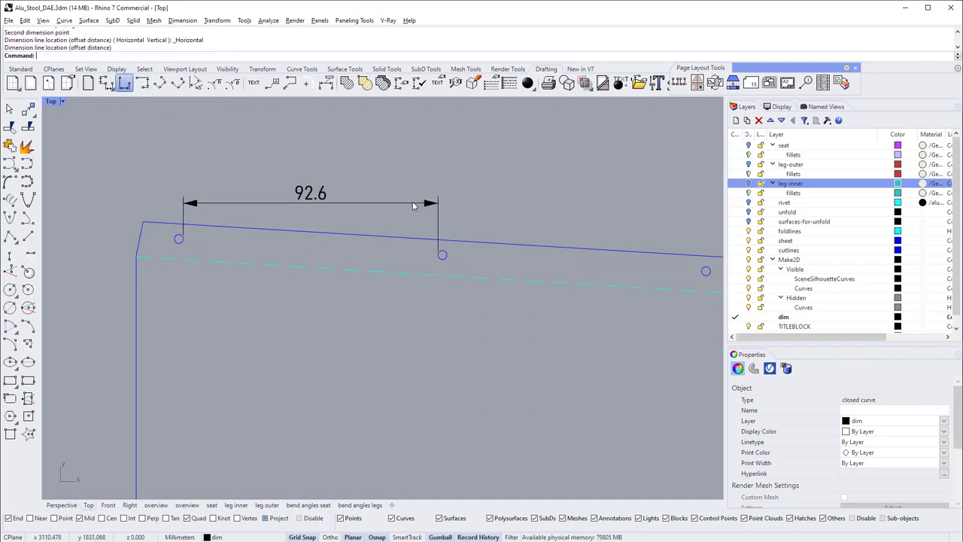
click(412, 202)
- Dimension horizontally between the second and third rivet holes along the inner leg pattern's upper edge
right_drag(455, 254, 312, 213)
right_click(312, 213)
click(300, 214)
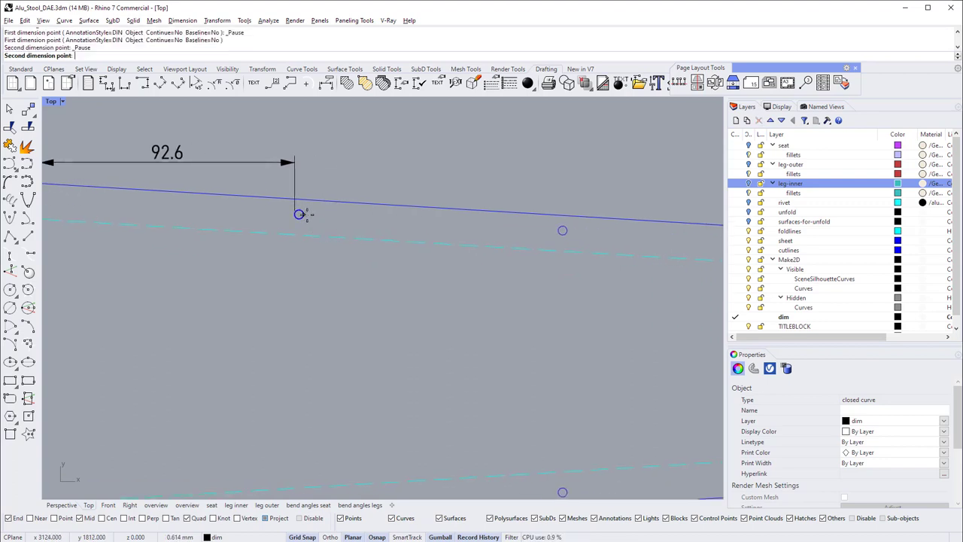
click(555, 232)
click(500, 184)
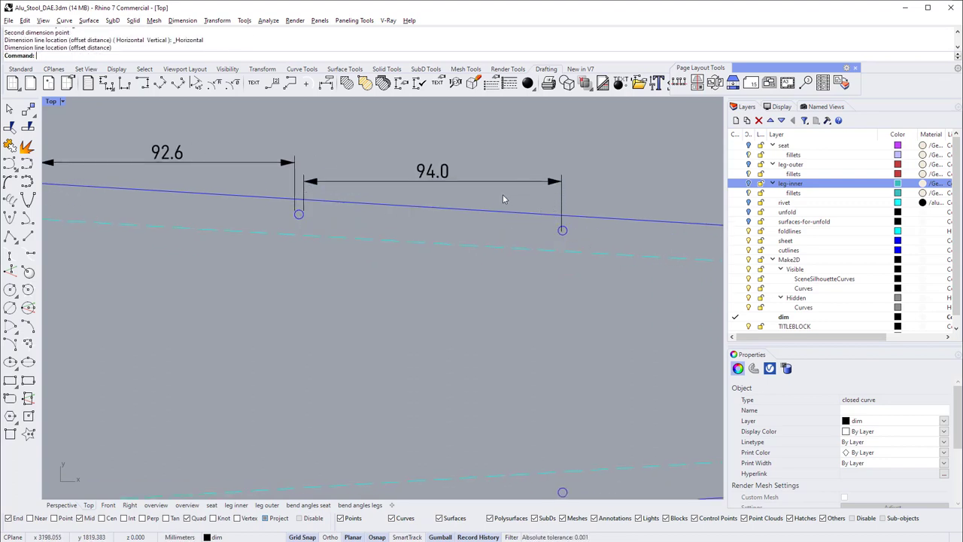
scroll(506, 194, down, 4)
scroll(431, 184, up, 2)
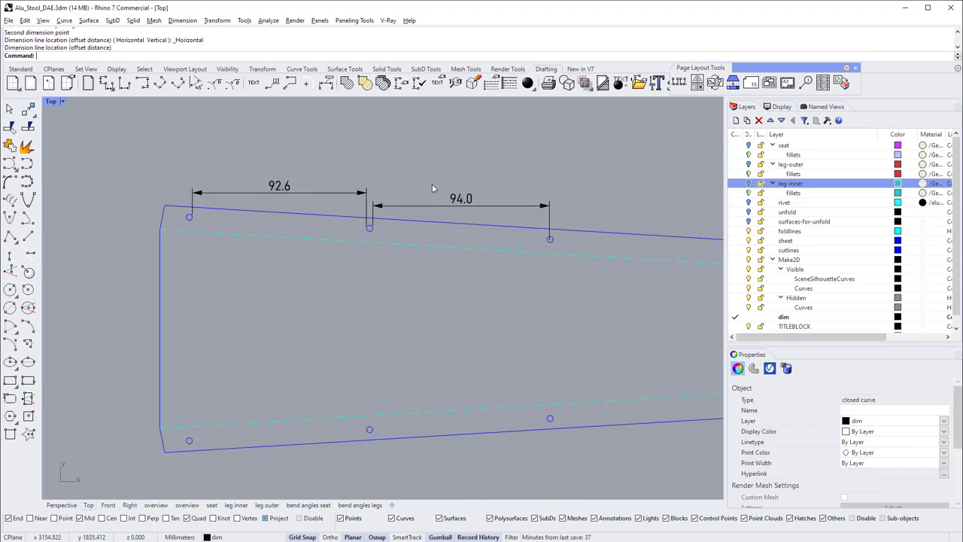
- Delete both horizontal hole-to-hole dimensions above the inner leg pattern
click(510, 204)
key(Delete)
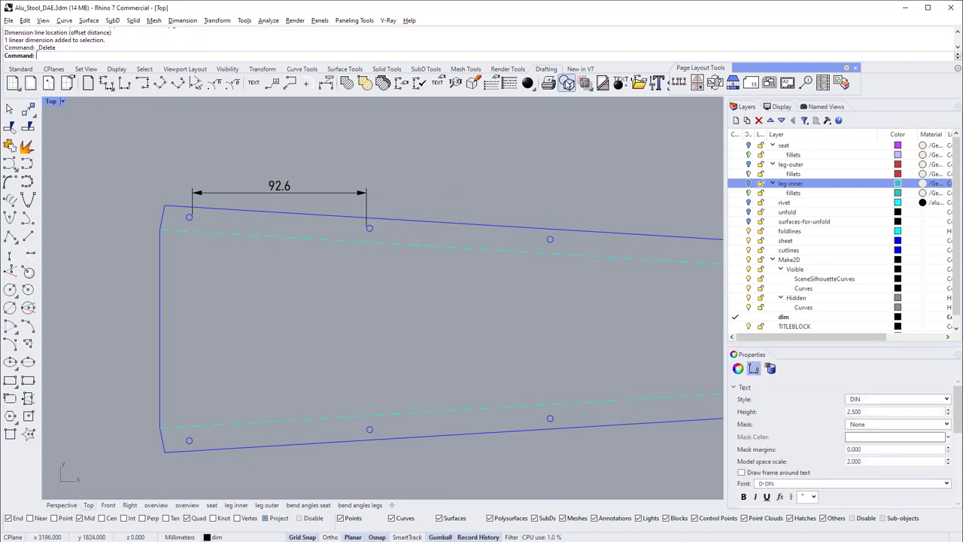
click(342, 195)
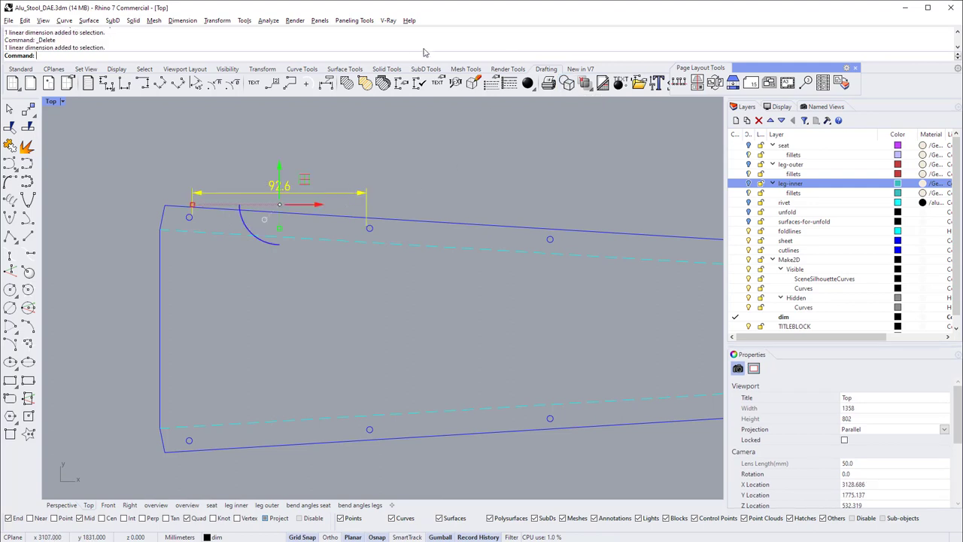
key(Delete)
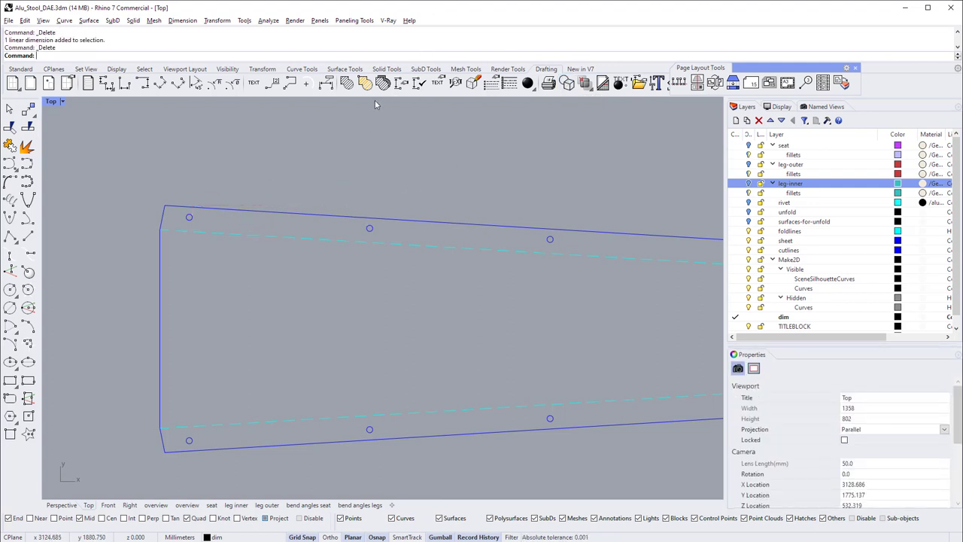
- Using centre snap only, draw a line through the outer leg pattern's upper row of rivet-hole centres, extending past its narrow end
scroll(296, 216, down, 4)
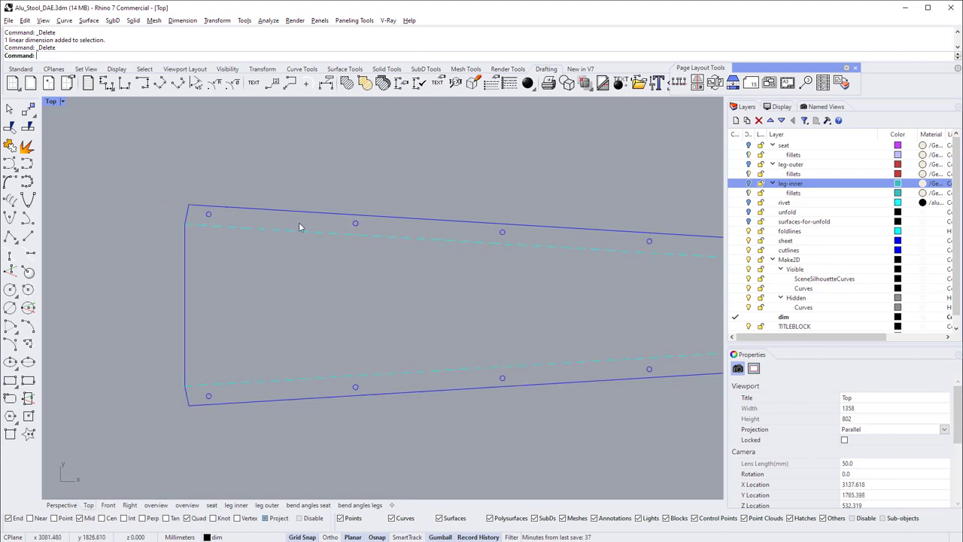
scroll(259, 229, down, 4)
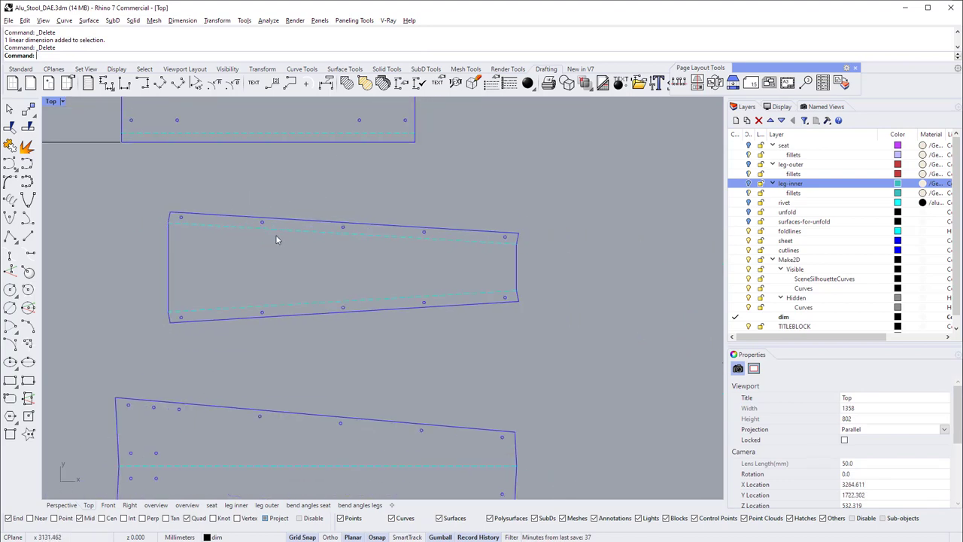
scroll(319, 351, down, 3)
right_drag(319, 351, 330, 284)
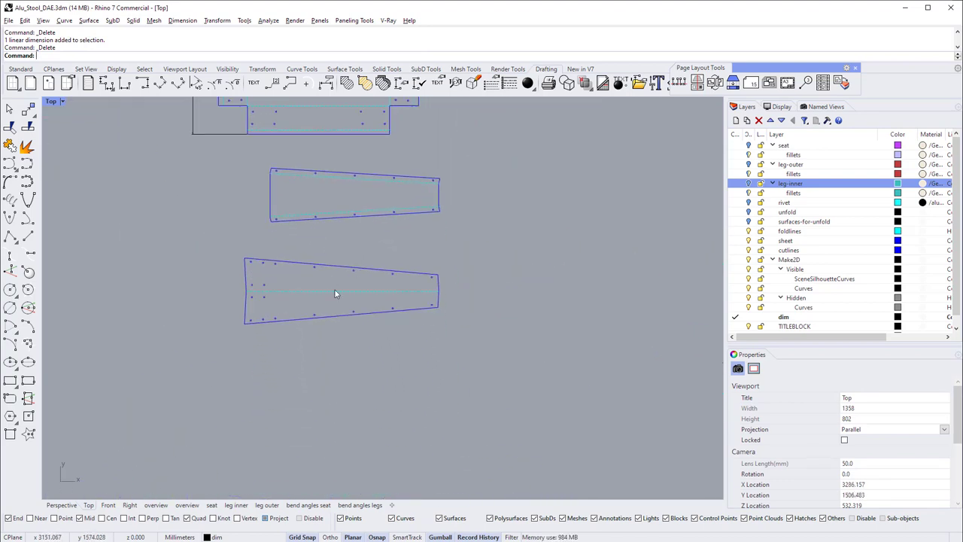
scroll(261, 298, up, 6)
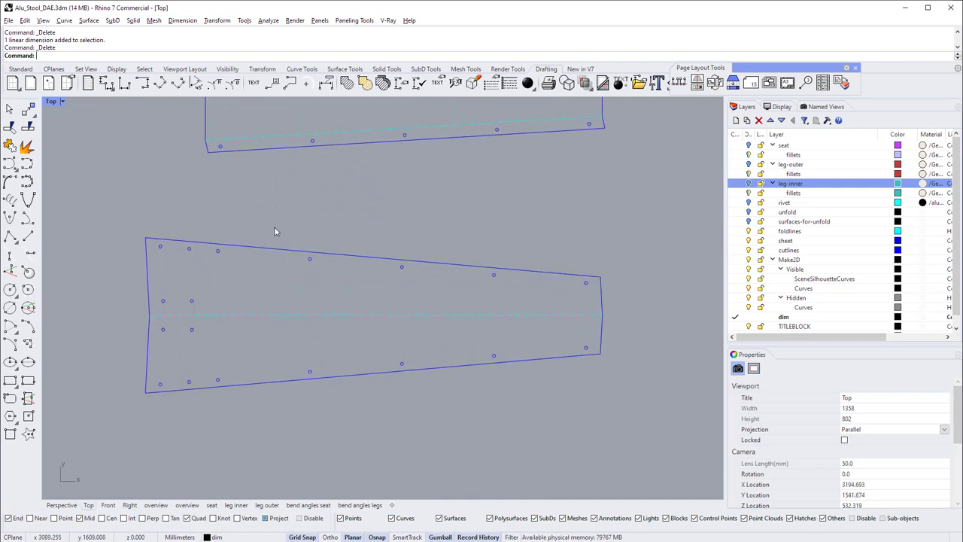
scroll(186, 233, up, 1)
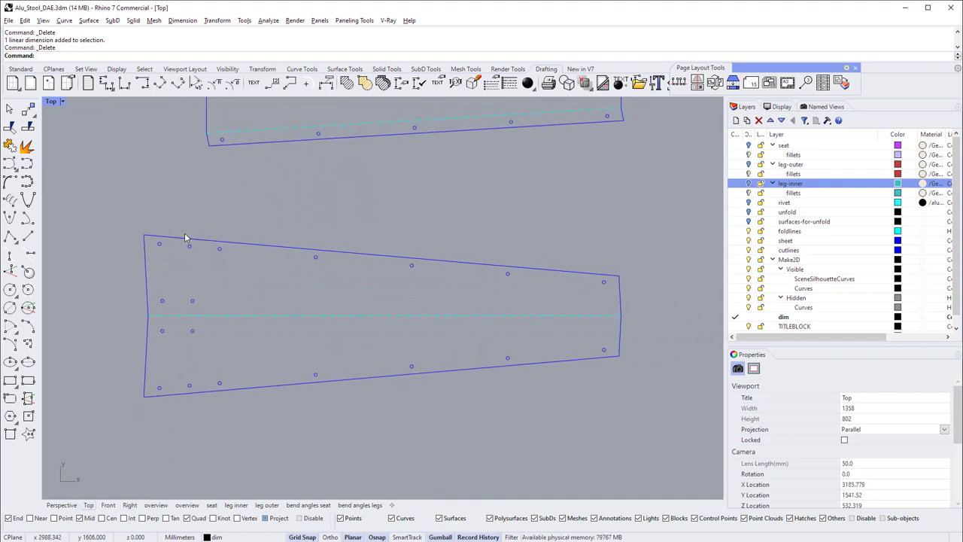
click(28, 237)
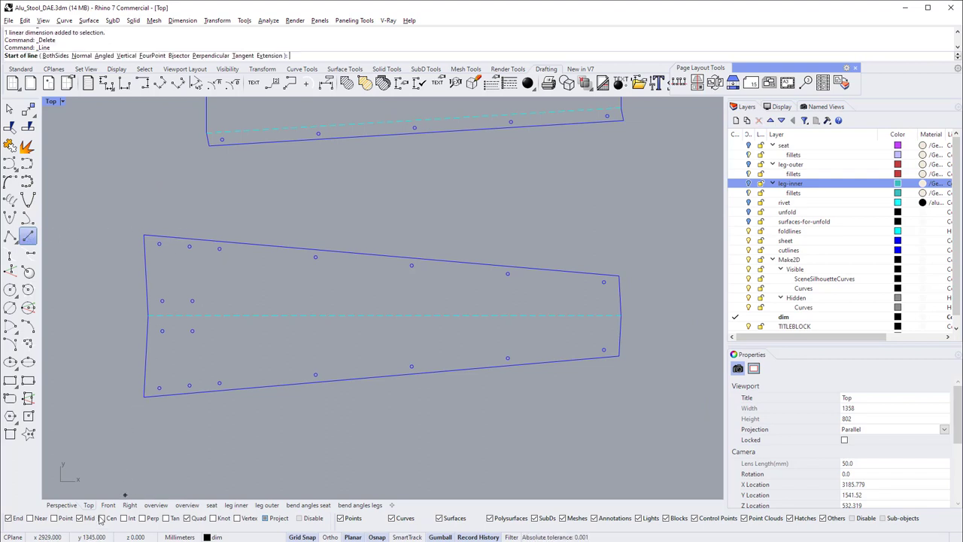
scroll(161, 229, up, 5)
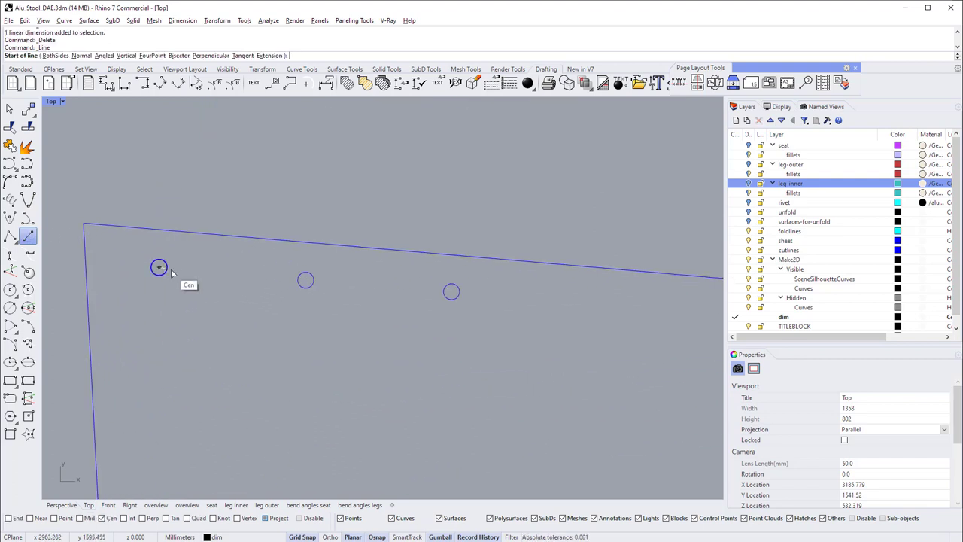
click(159, 266)
scroll(165, 273, down, 4)
scroll(659, 309, up, 4)
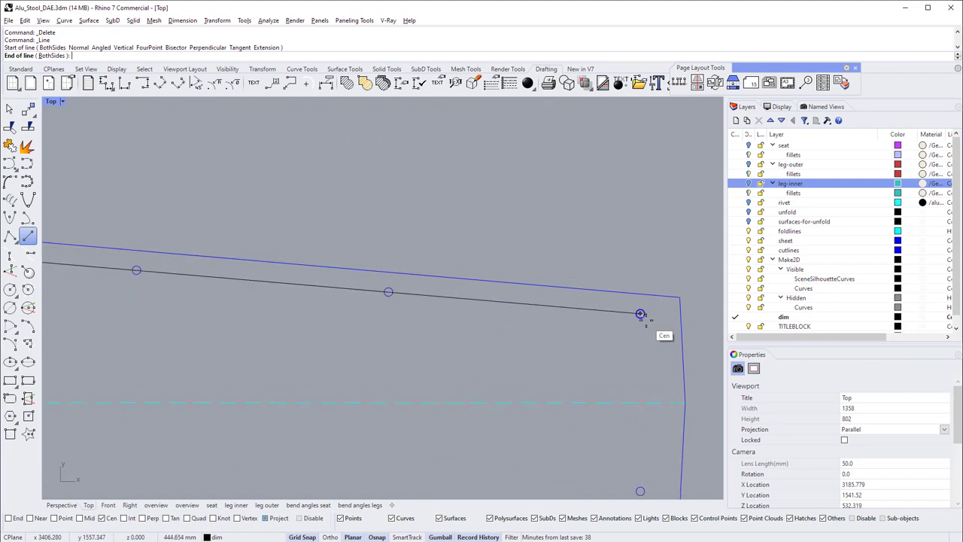
right_drag(640, 313, 557, 279)
click(564, 277)
key(Return)
key(Escape)
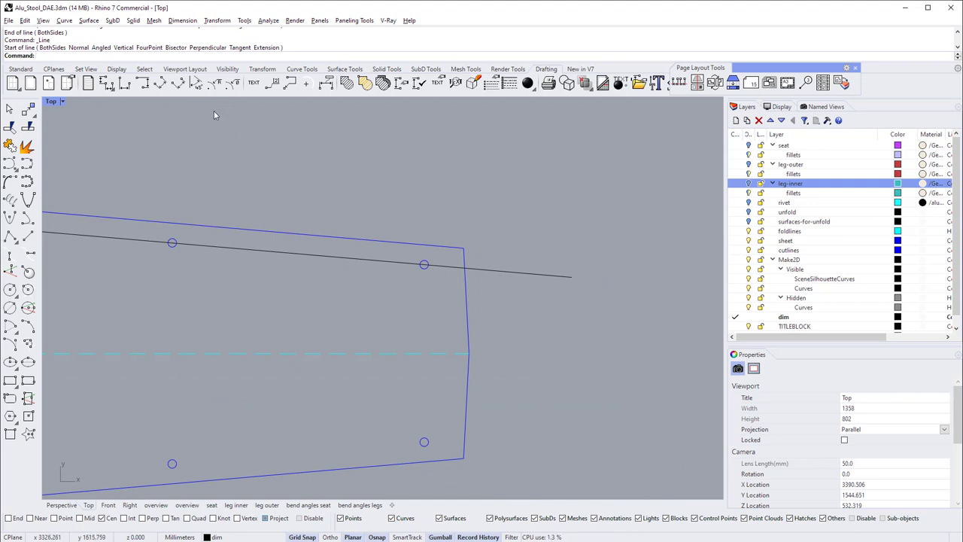
- Add an aligned dimension from the last upper rivet hole's centre perpendicular to the outer leg's sloping edge, and delete the helper line
click(161, 85)
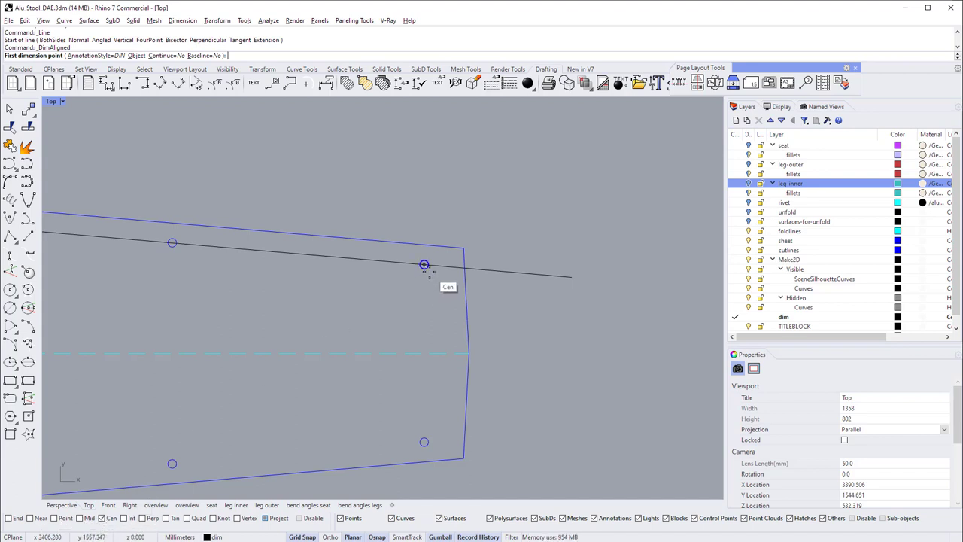
click(424, 264)
click(144, 517)
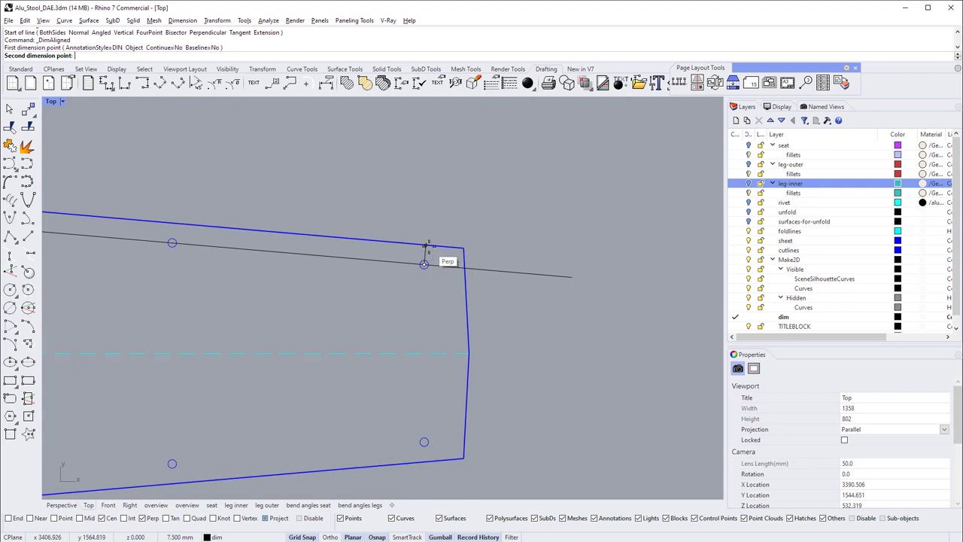
click(427, 251)
click(495, 252)
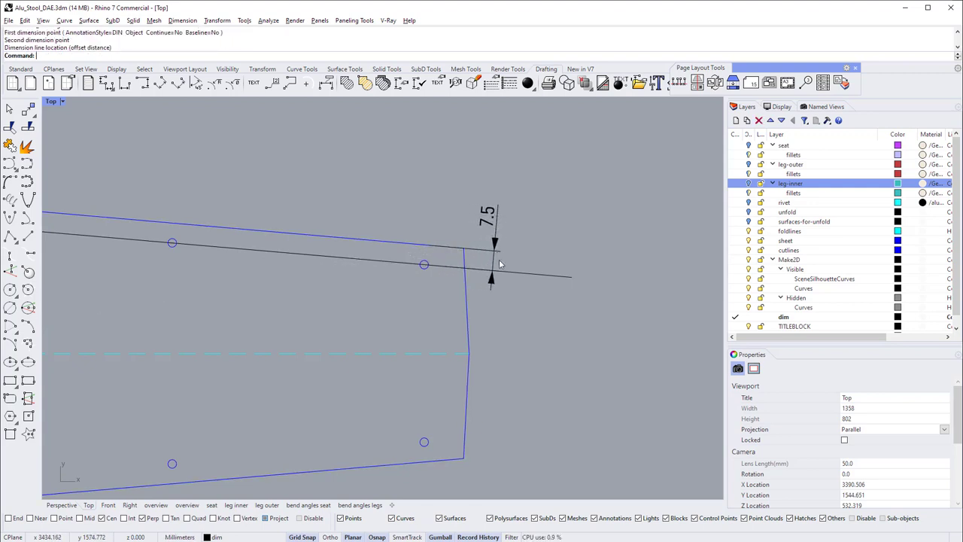
click(516, 272)
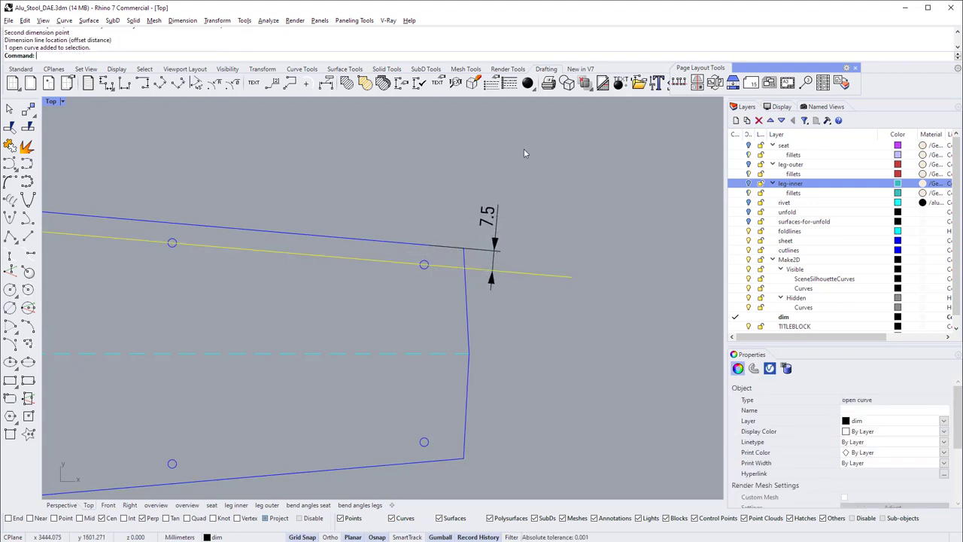
key(Delete)
- Create a bounding box around the outer leg pattern's closed cut outline
scroll(365, 255, down, 6)
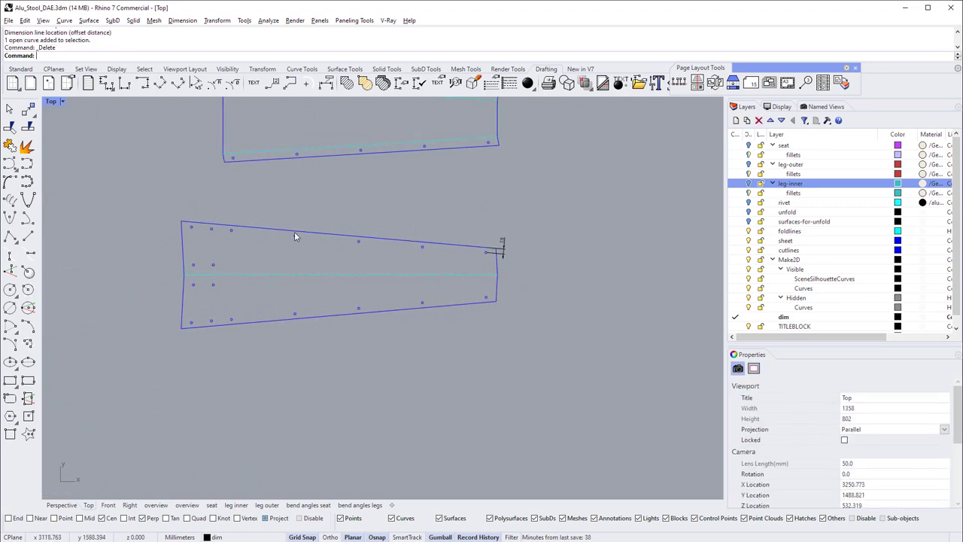
click(320, 238)
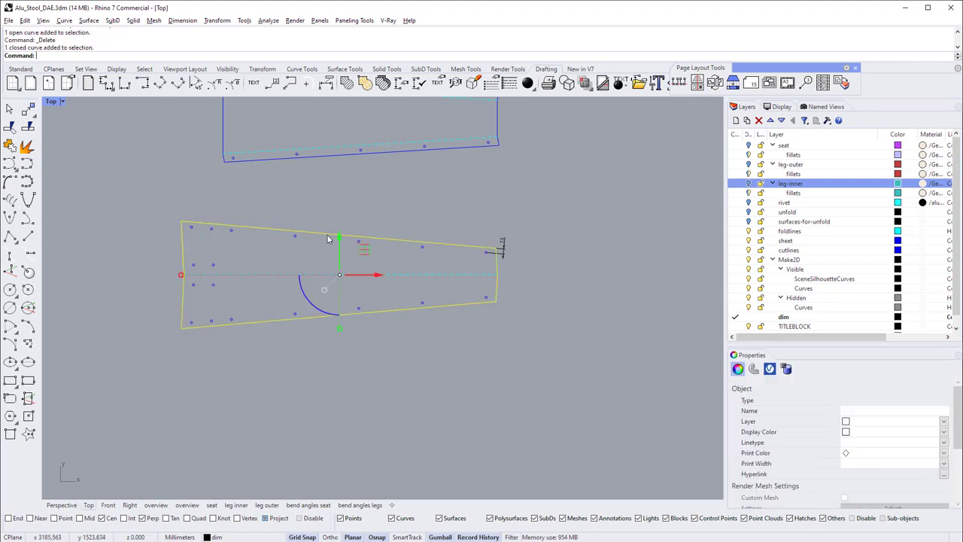
text(bounding)
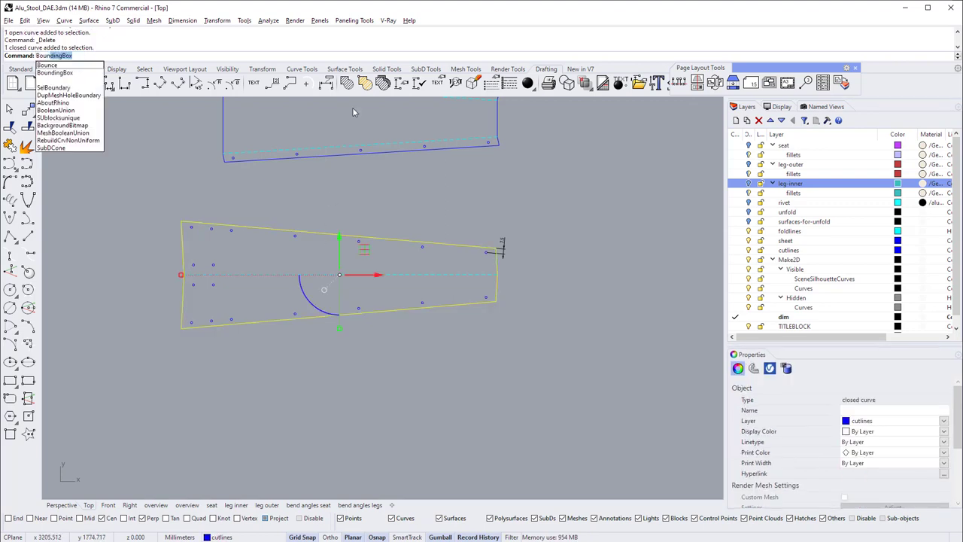
key(Return)
key(Return)
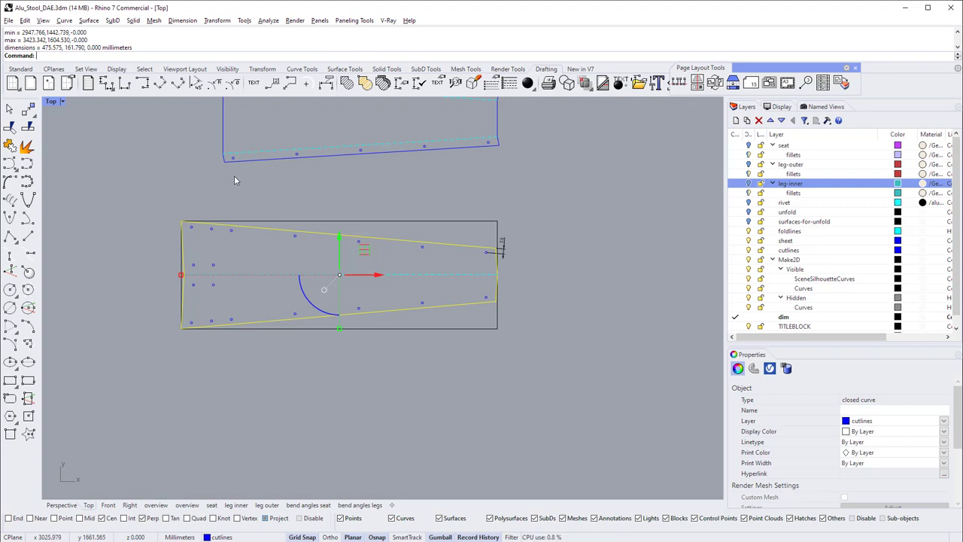
key(Return)
click(187, 223)
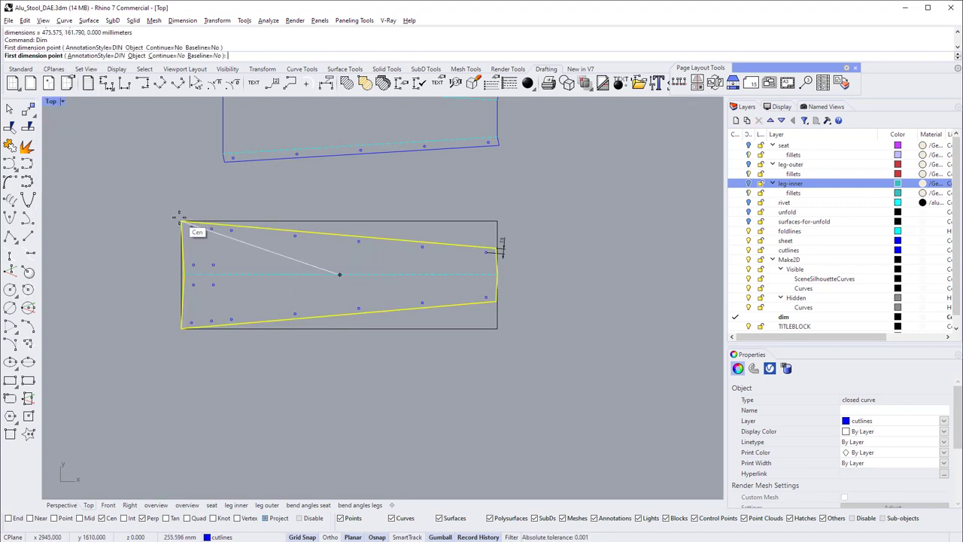
key(Escape)
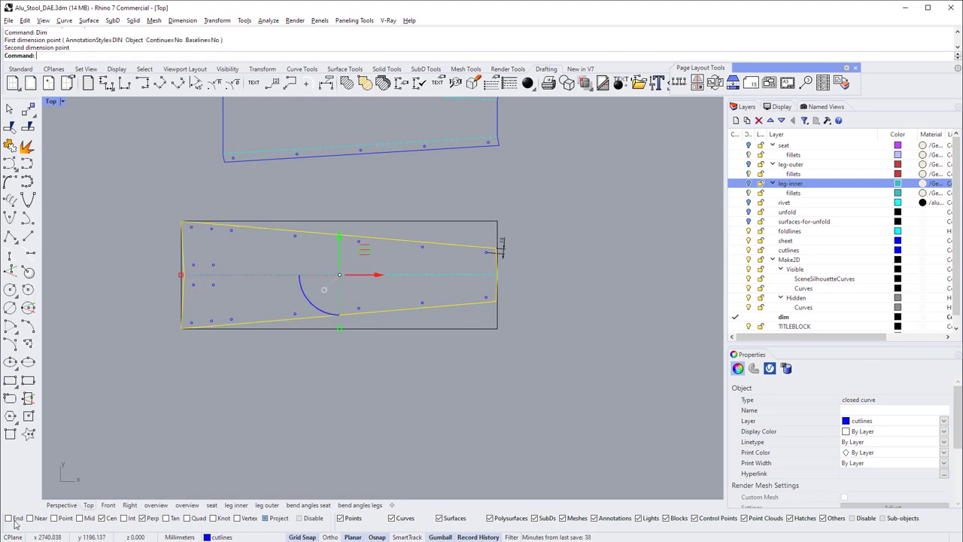
- Enable end snap and dimension horizontally from the outer leg pattern's upper wide-end corner to the first upper rivet hole, placed above the outline
click(110, 518)
scroll(191, 269, up, 4)
key(Return)
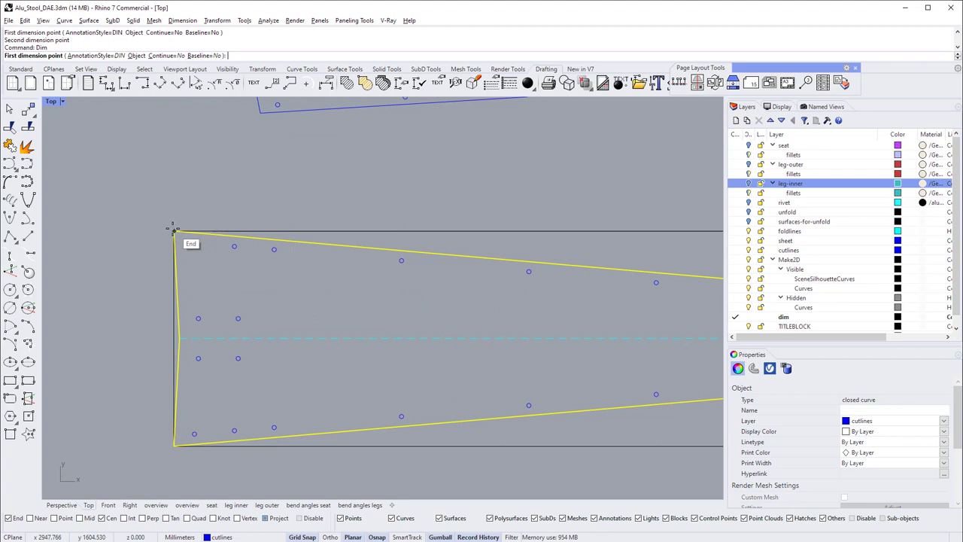
click(173, 231)
click(194, 242)
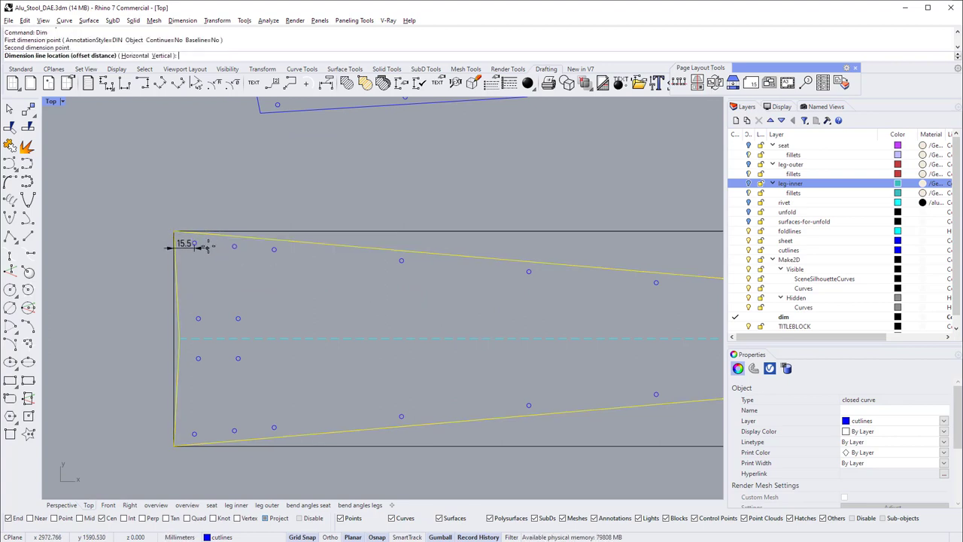
click(184, 203)
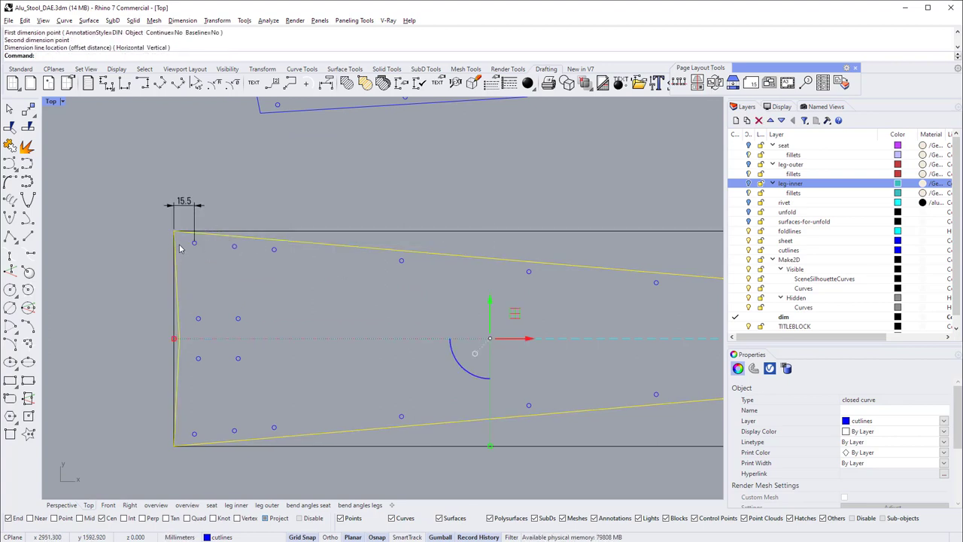
- Dimension horizontally from the same wide-end corner to the second upper rivet hole, stacked above the first hole's dimension
key(Return)
click(174, 231)
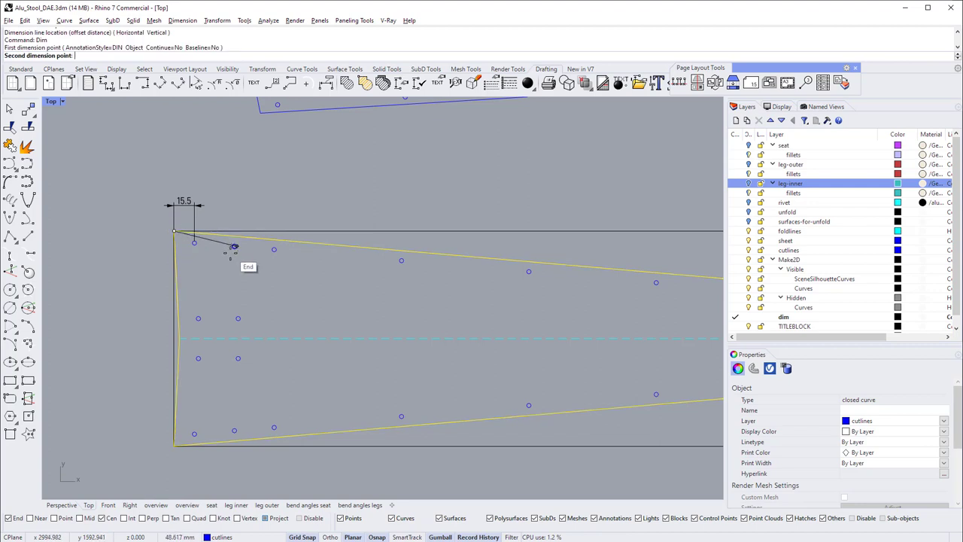
click(233, 247)
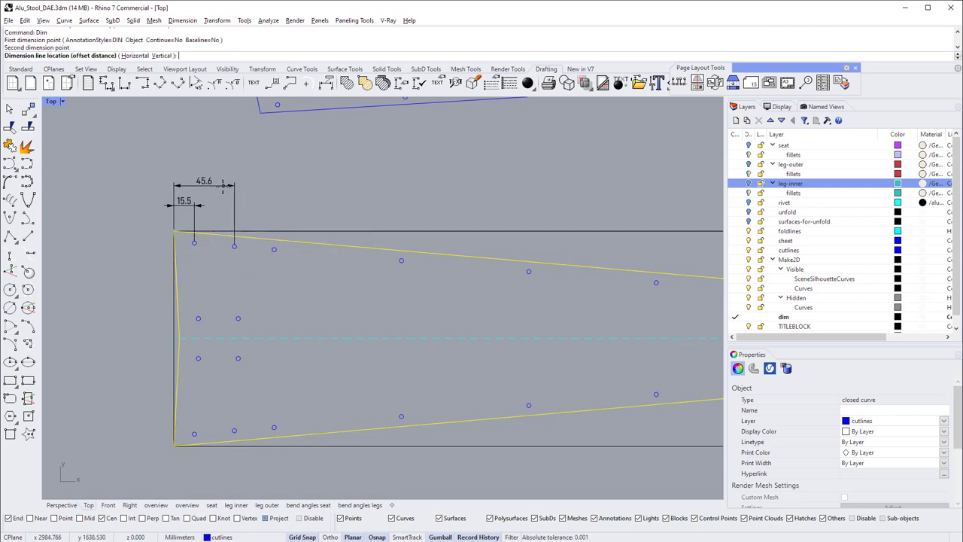
click(225, 188)
key(Return)
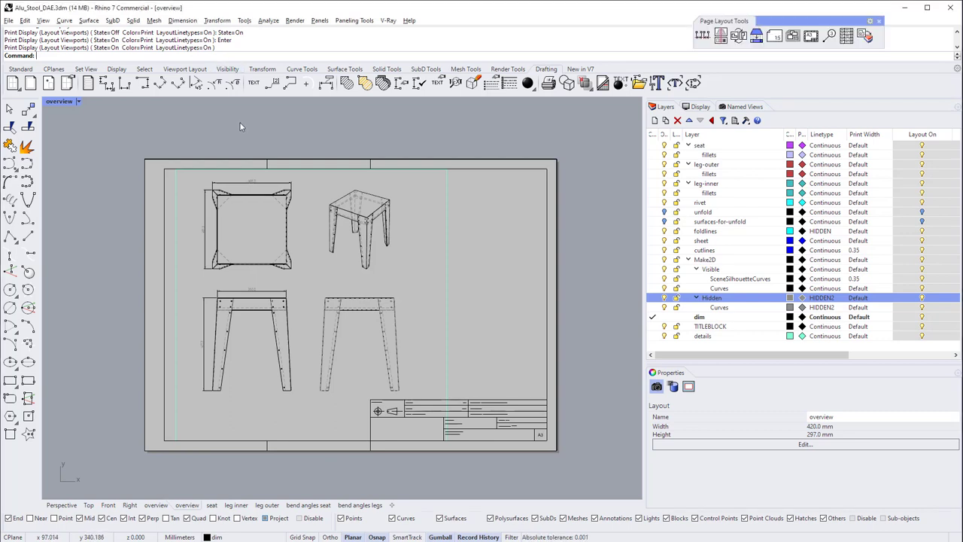
- Create a new A3 landscape layout, 420 x 297 mm, for the Rhino PDF printer with one initial detail
text(Lay)
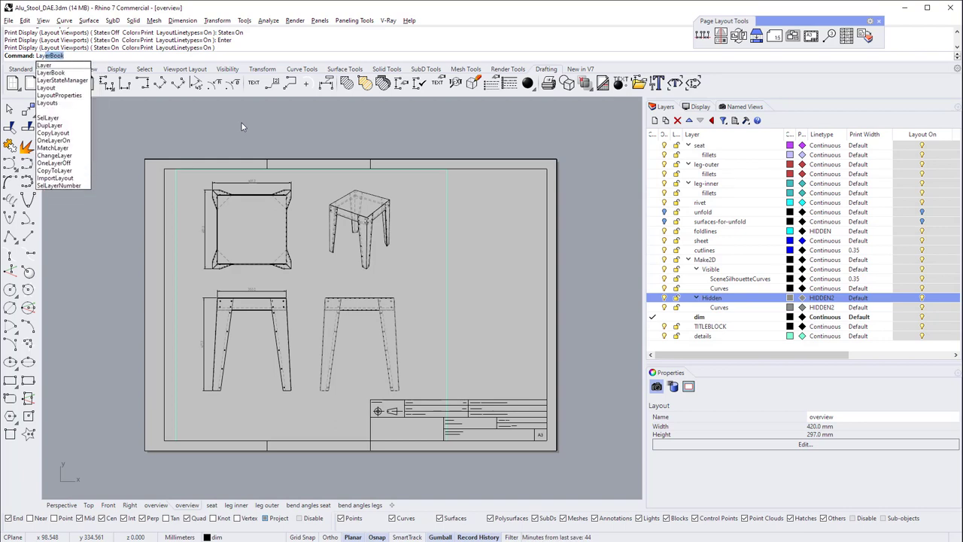
text(out)
key(Return)
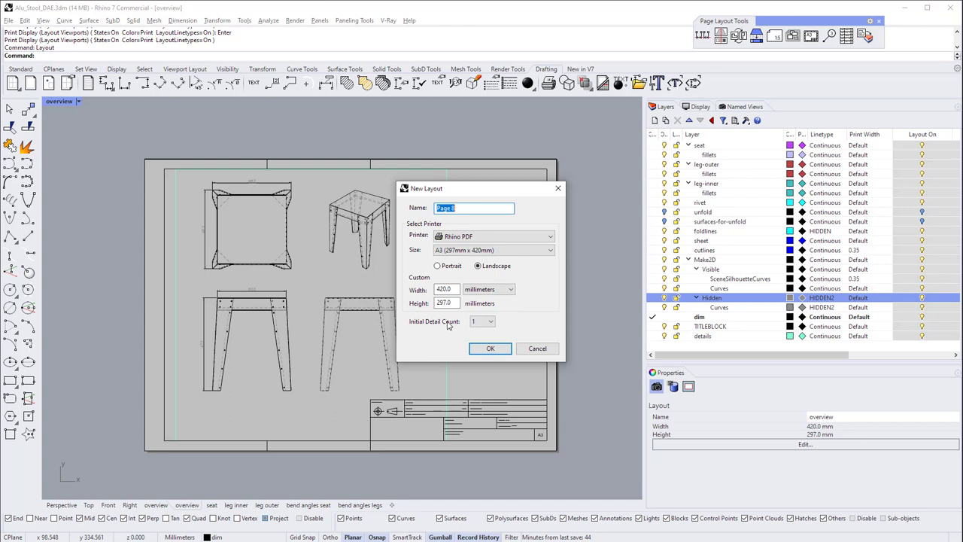
click(490, 348)
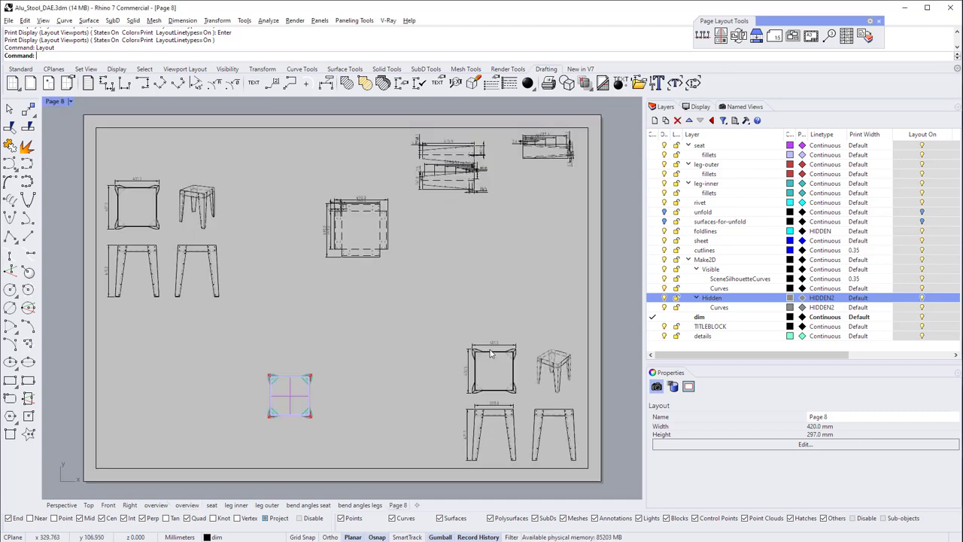